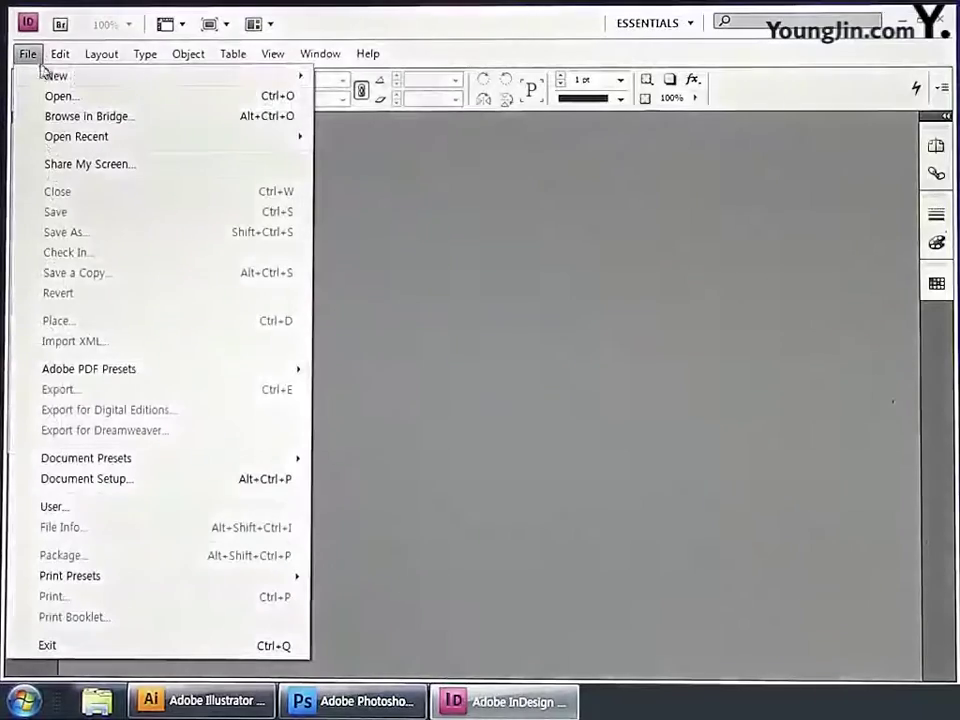
# Start a new one-page document with facing pages turned off and the page size set to A4.
pyautogui.moveTo(43, 78)
pyautogui.click(372, 78)
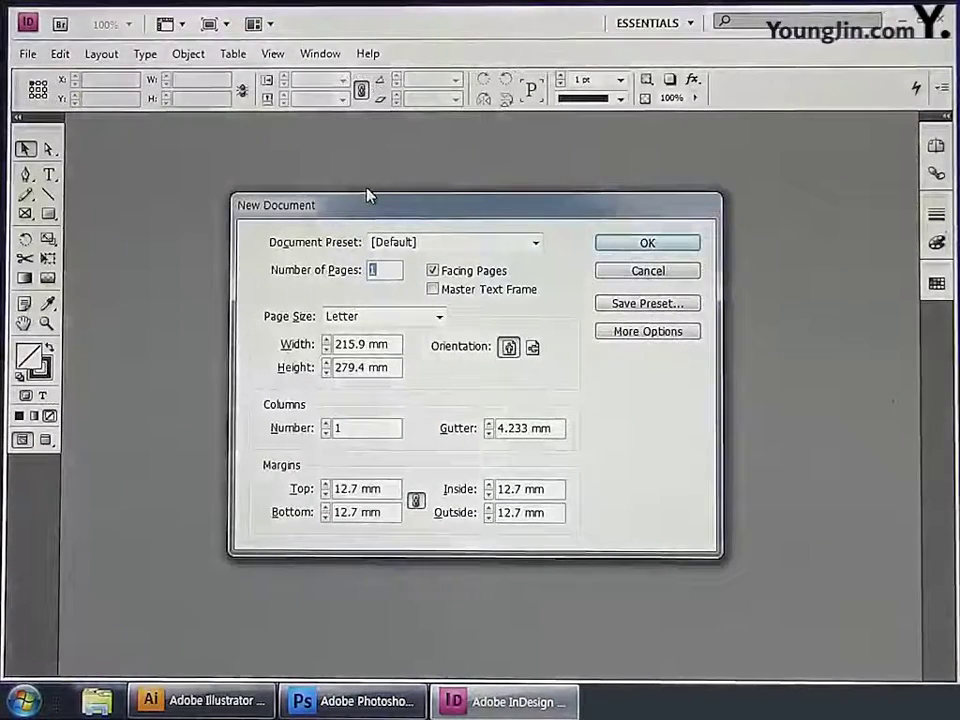
pyautogui.click(390, 272)
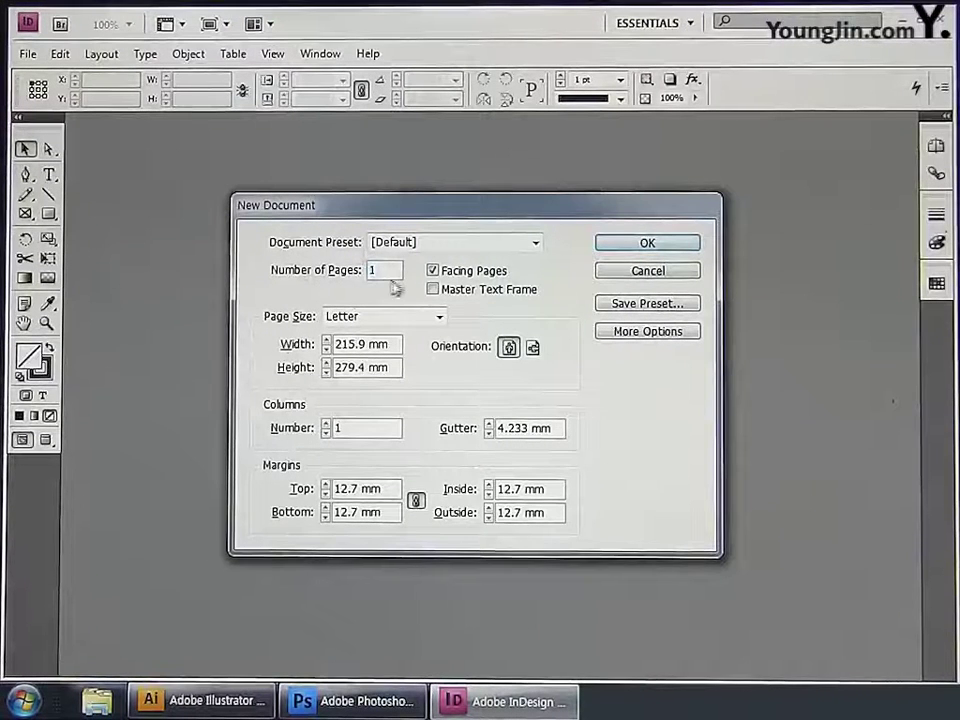
pyautogui.click(440, 277)
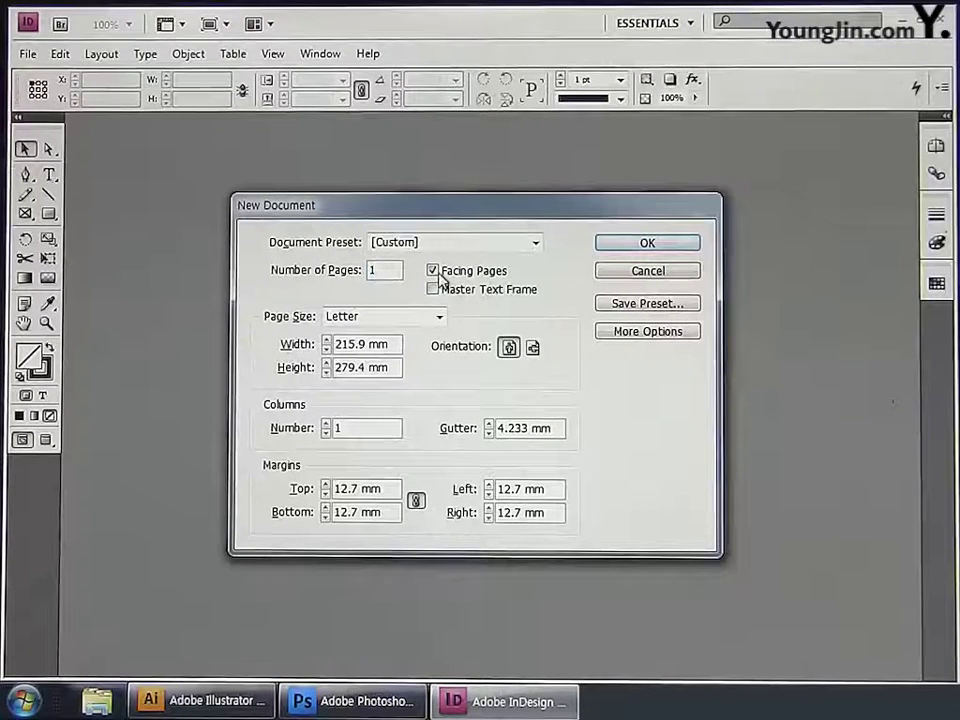
pyautogui.click(439, 316)
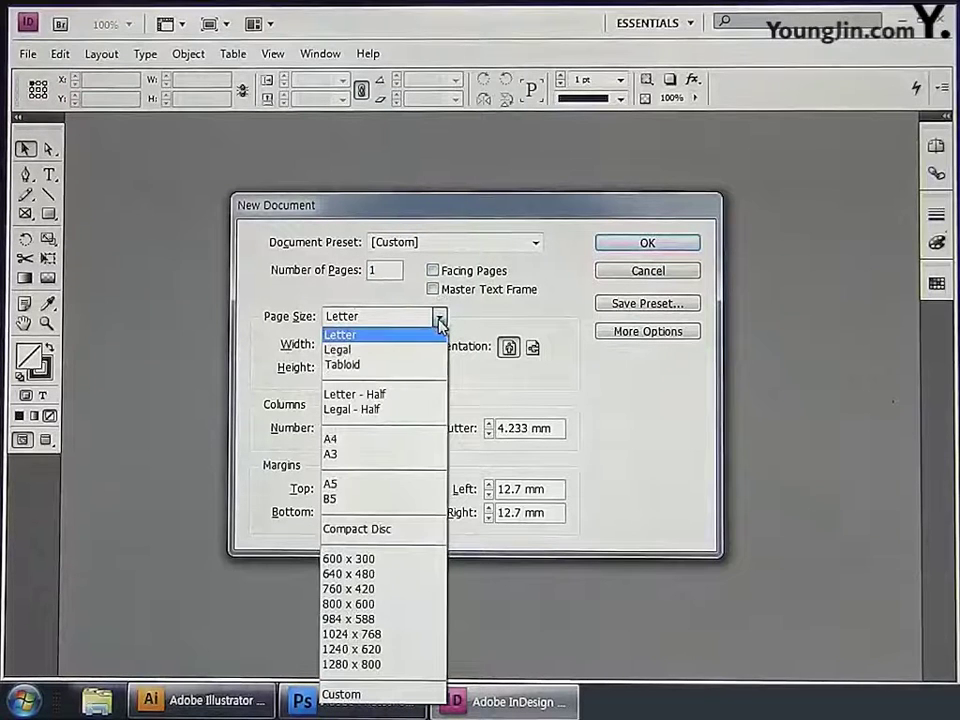
pyautogui.click(433, 440)
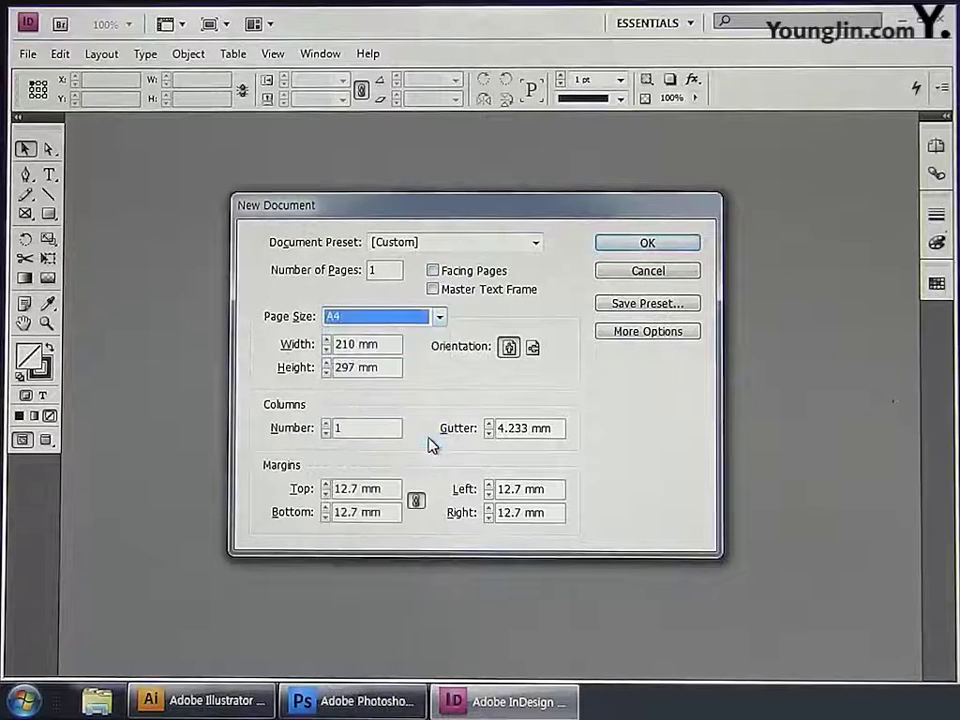
# Set the top and bottom margins to 25.5 mm and the unlinked left and right margins to 22 mm, and create the document.
pyautogui.click(390, 488)
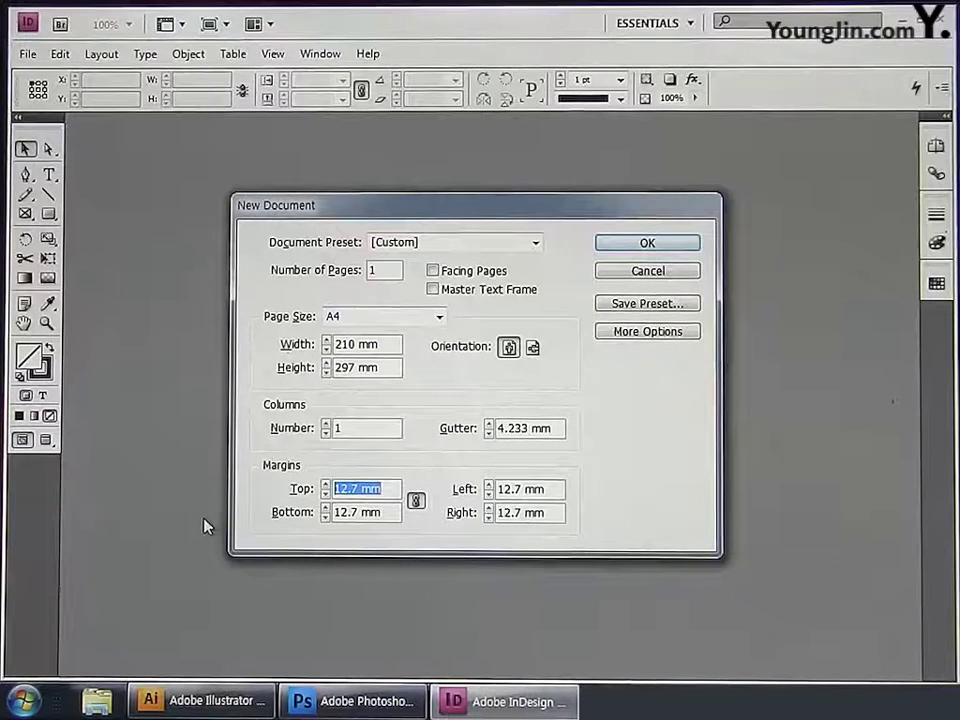
pyautogui.write('25.5')
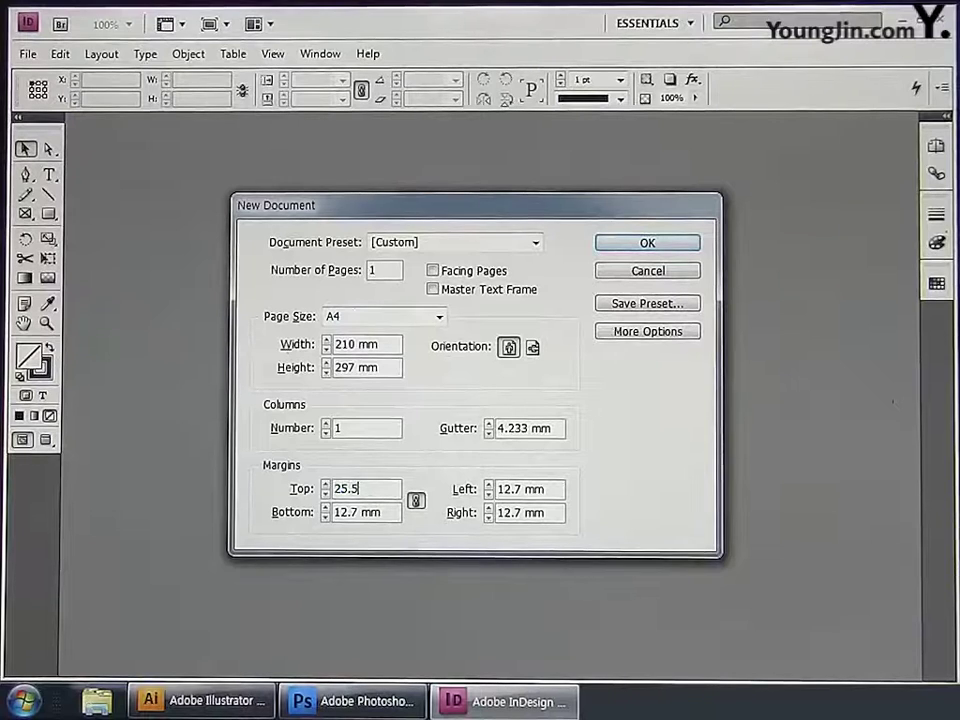
pyautogui.click(388, 516)
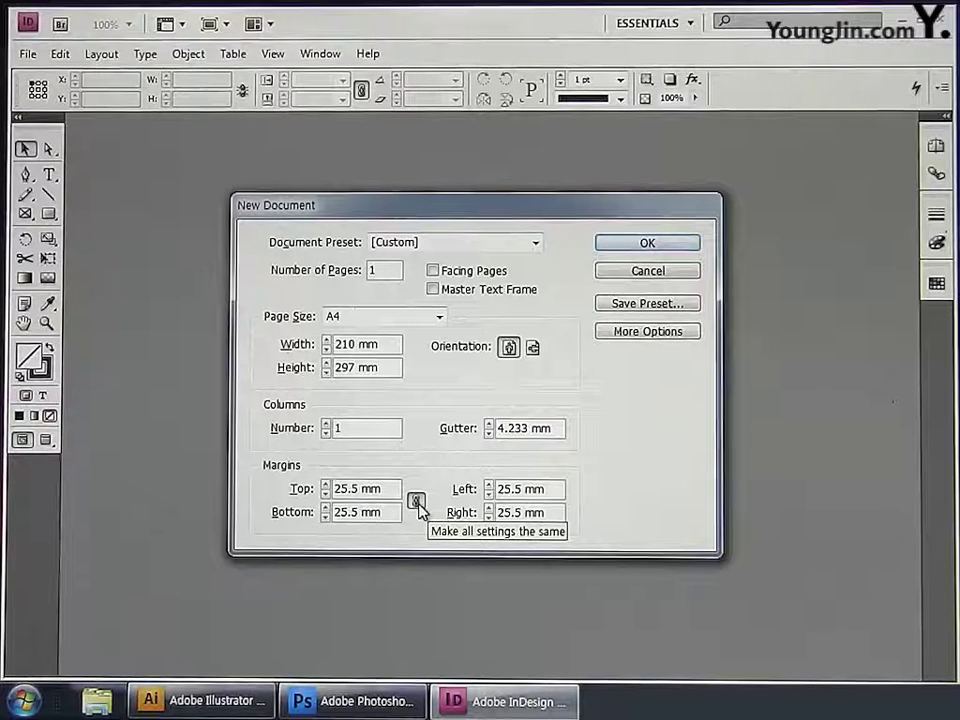
pyautogui.click(417, 502)
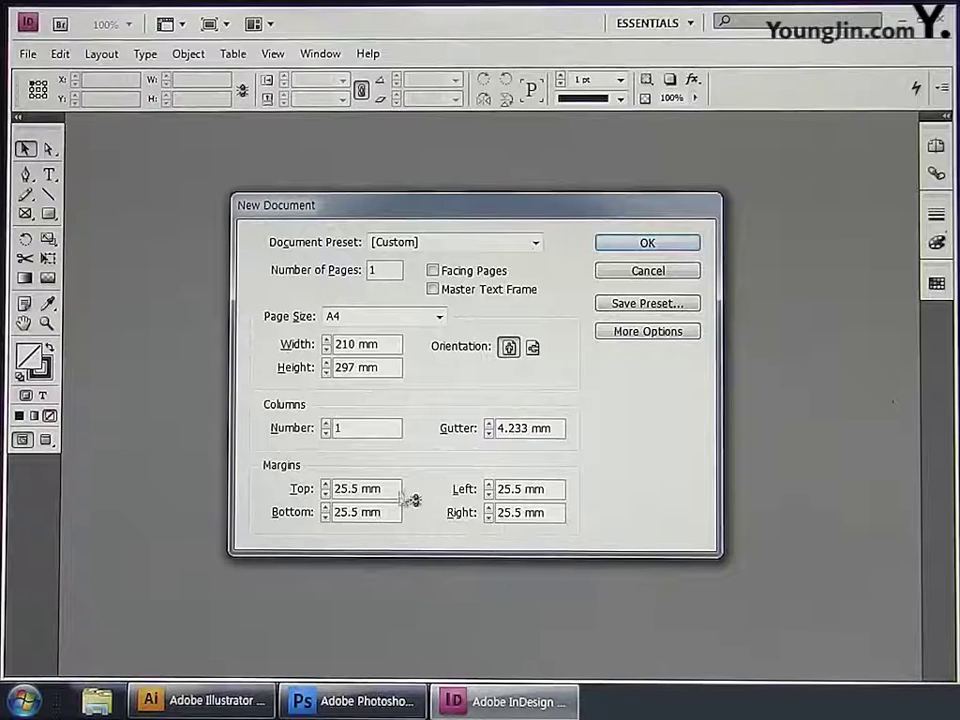
pyautogui.press('Tab')
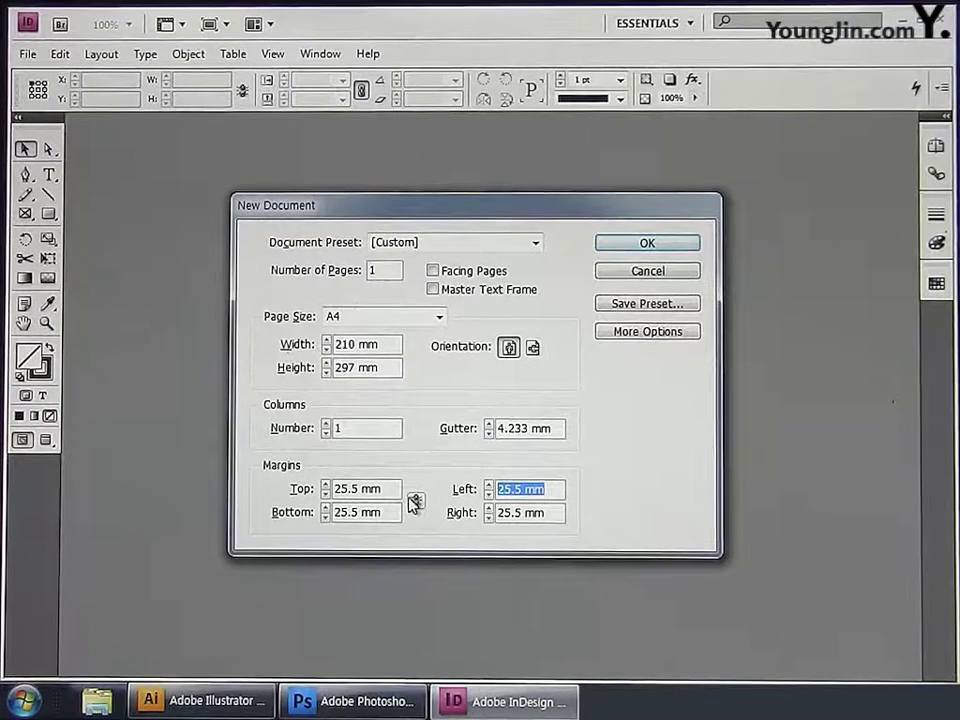
pyautogui.write('22')
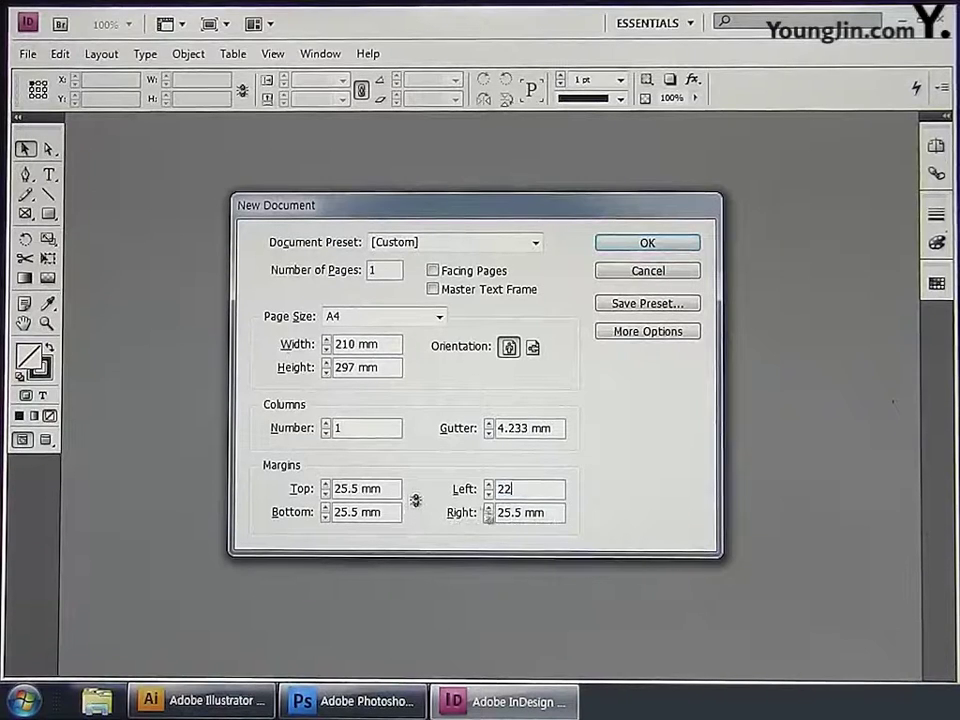
pyautogui.press('Tab')
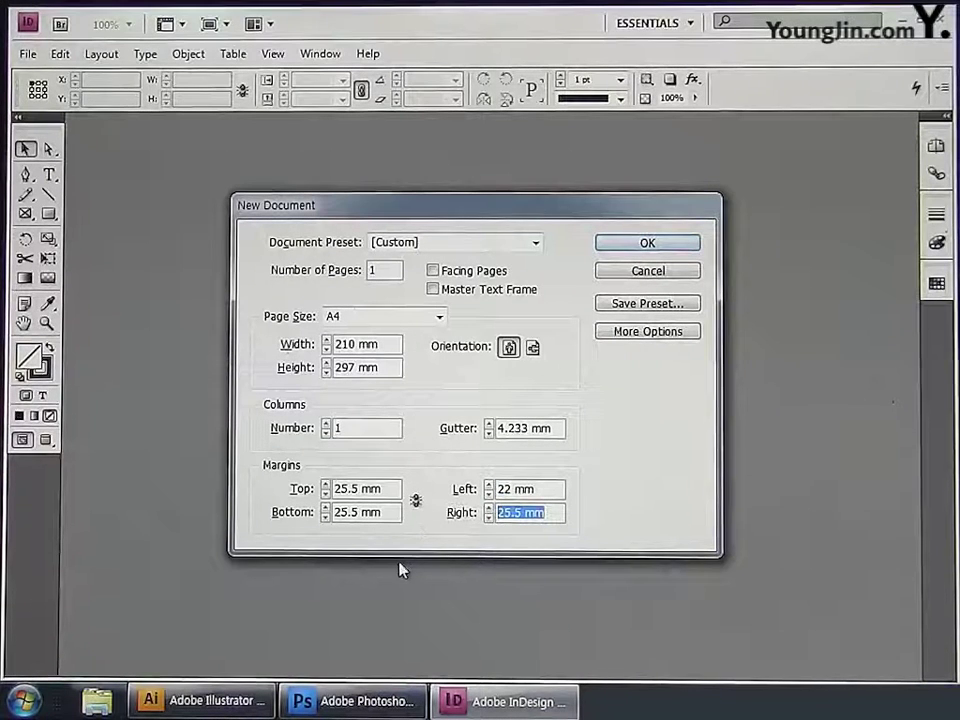
pyautogui.write('22')
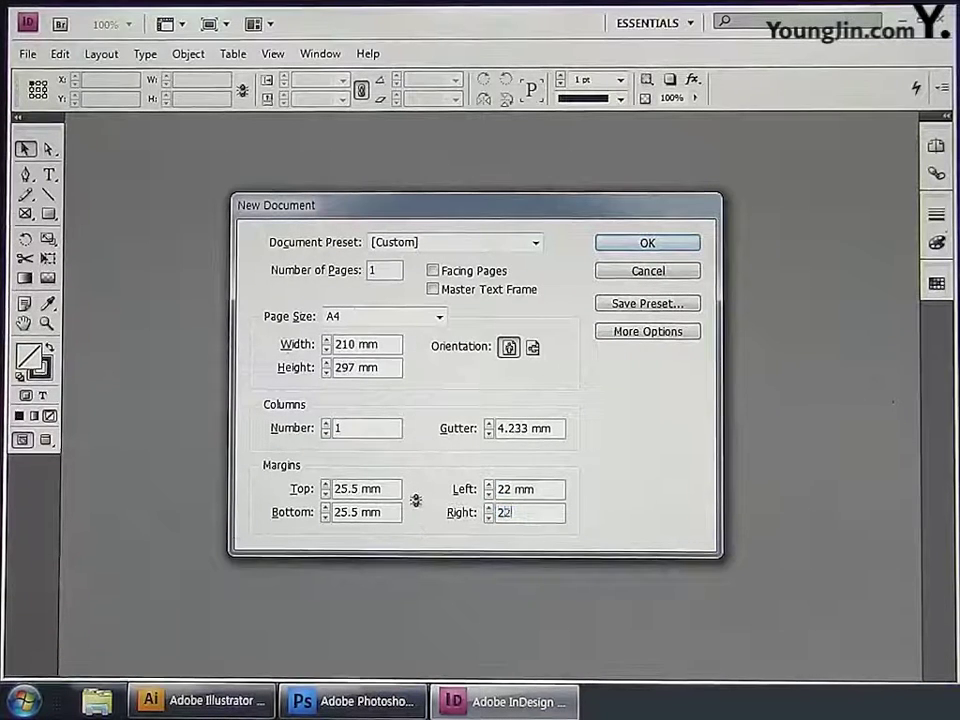
pyautogui.click(641, 243)
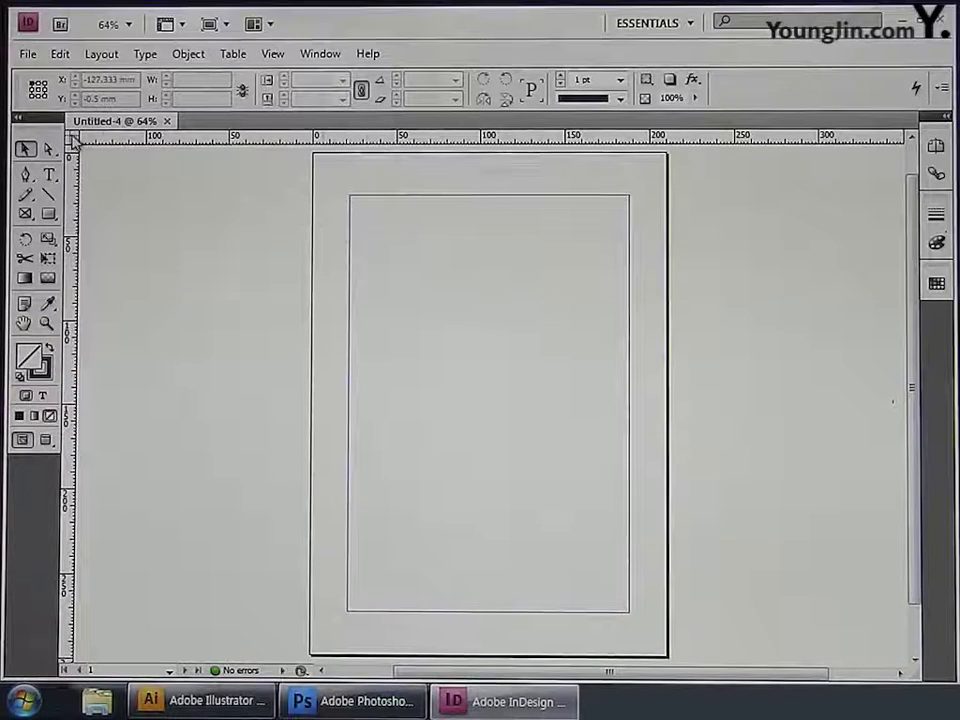
# Move the ruler origin to the upper-left corner of the margins and place a vertical guide at X 3 mm.
pyautogui.moveTo(73, 142); pyautogui.dragTo(349, 197)
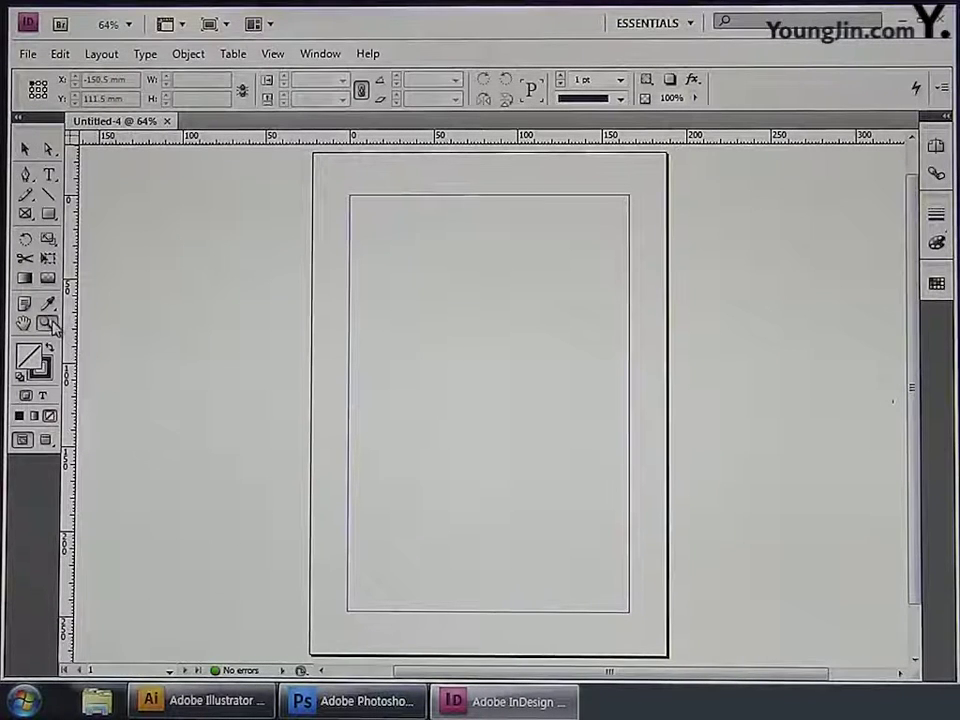
pyautogui.moveTo(313, 168); pyautogui.dragTo(401, 242)
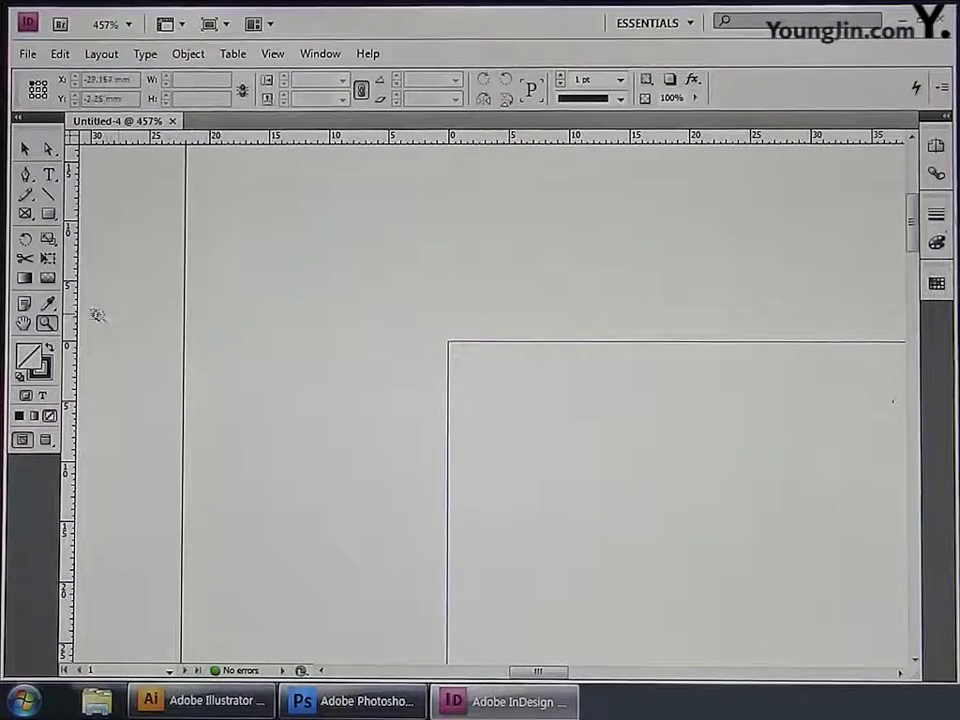
pyautogui.moveTo(69, 310); pyautogui.dragTo(492, 348)
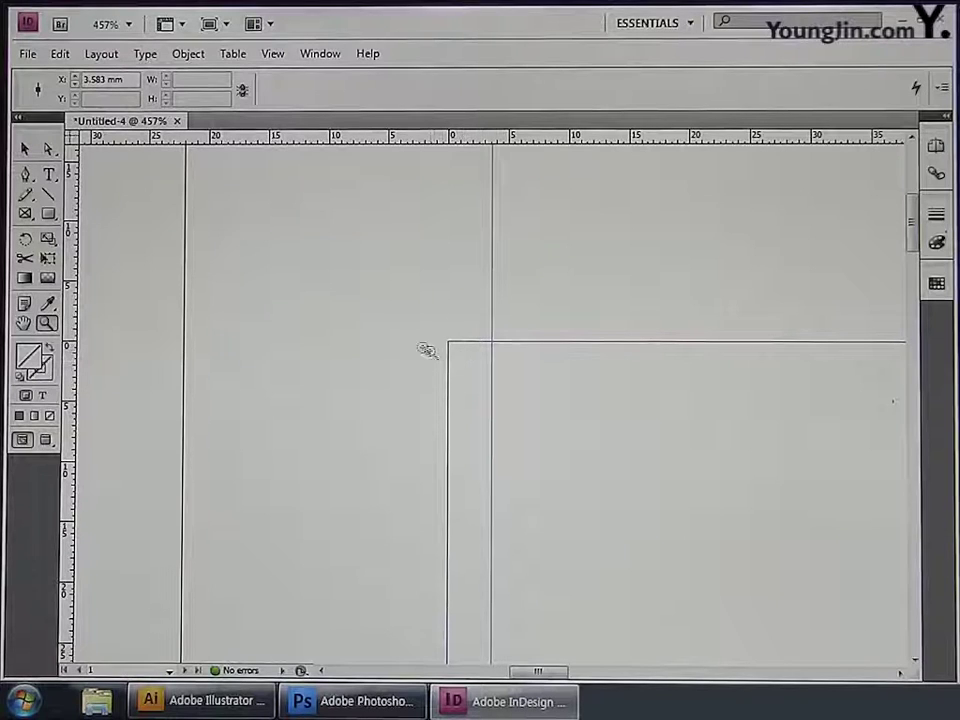
pyautogui.moveTo(128, 79); pyautogui.dragTo(43, 88)
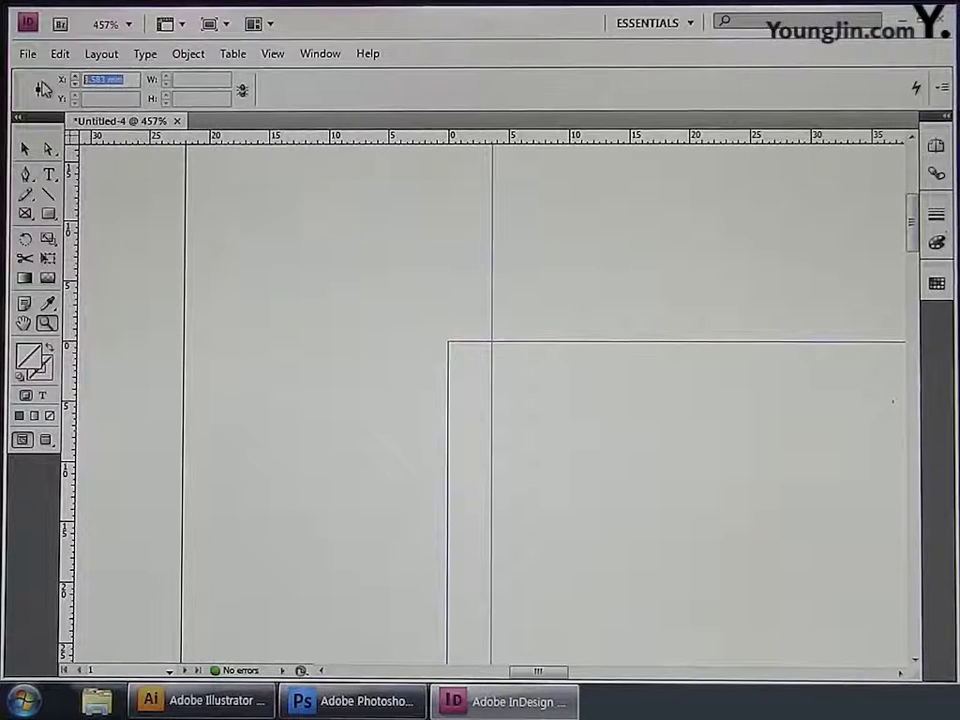
pyautogui.write('3')
pyautogui.press('Return')
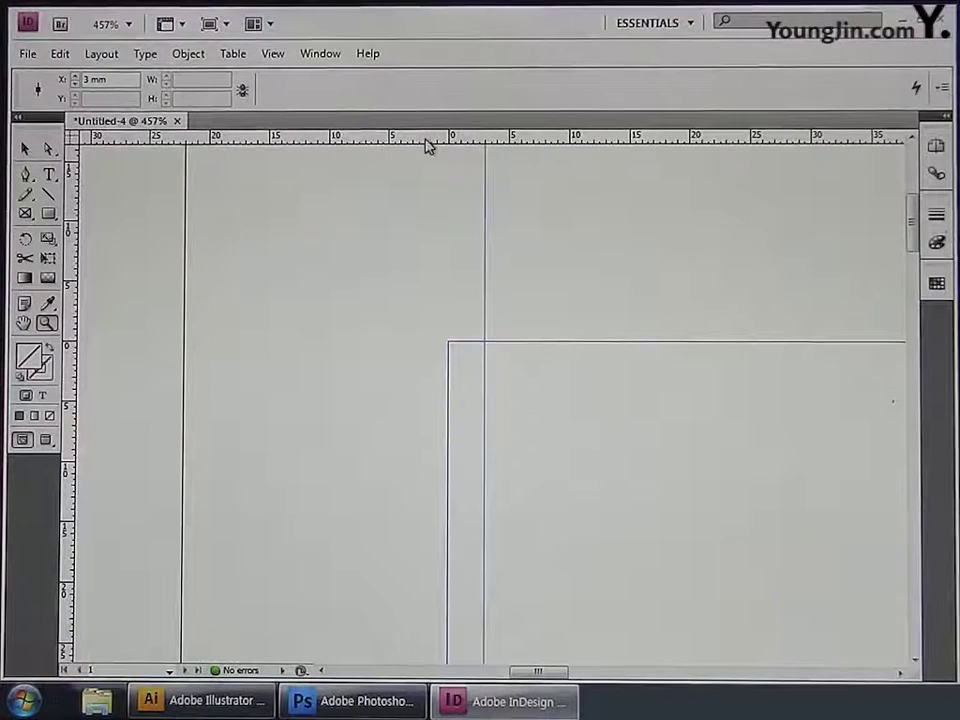
# Add a horizontal guide just below the top margin line and set its Y position to 3 mm.
pyautogui.moveTo(428, 144); pyautogui.dragTo(435, 378)
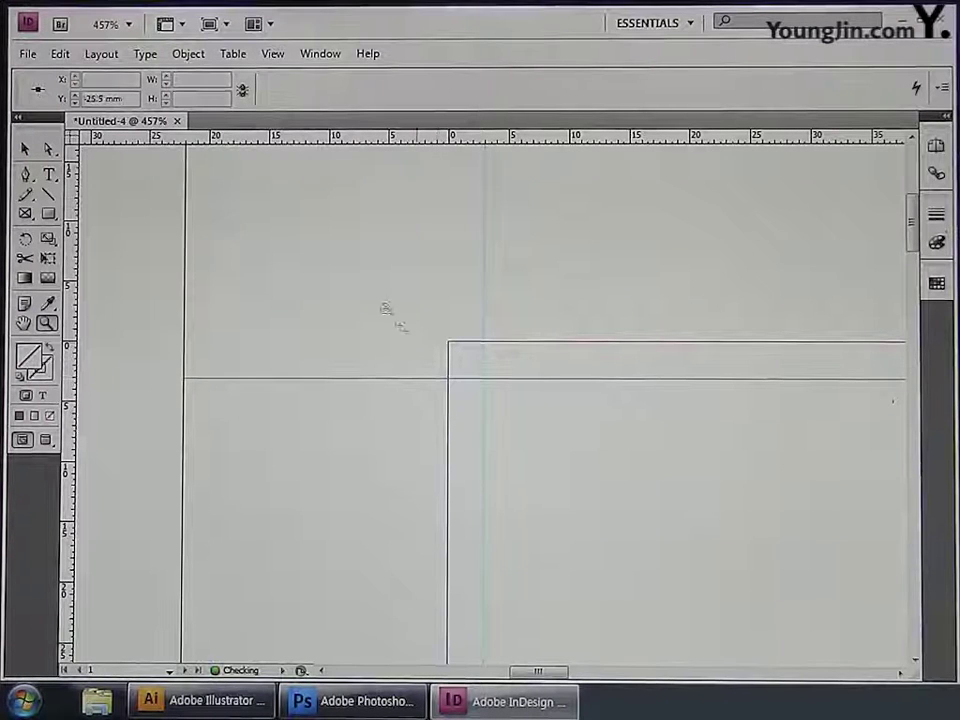
pyautogui.click(112, 98)
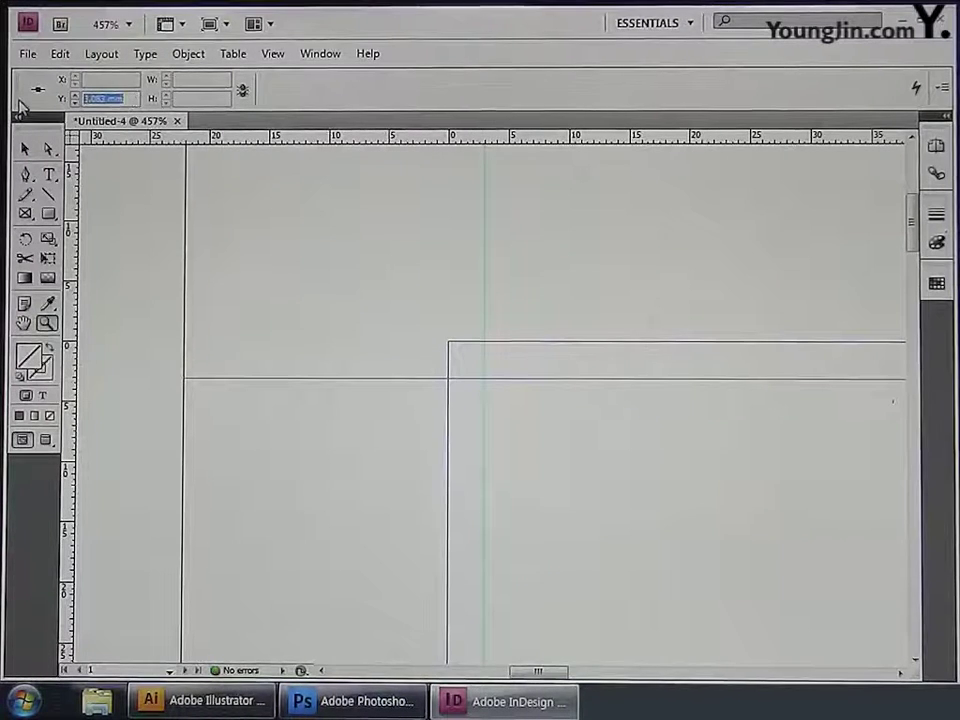
pyautogui.write('3')
pyautogui.press('Return')
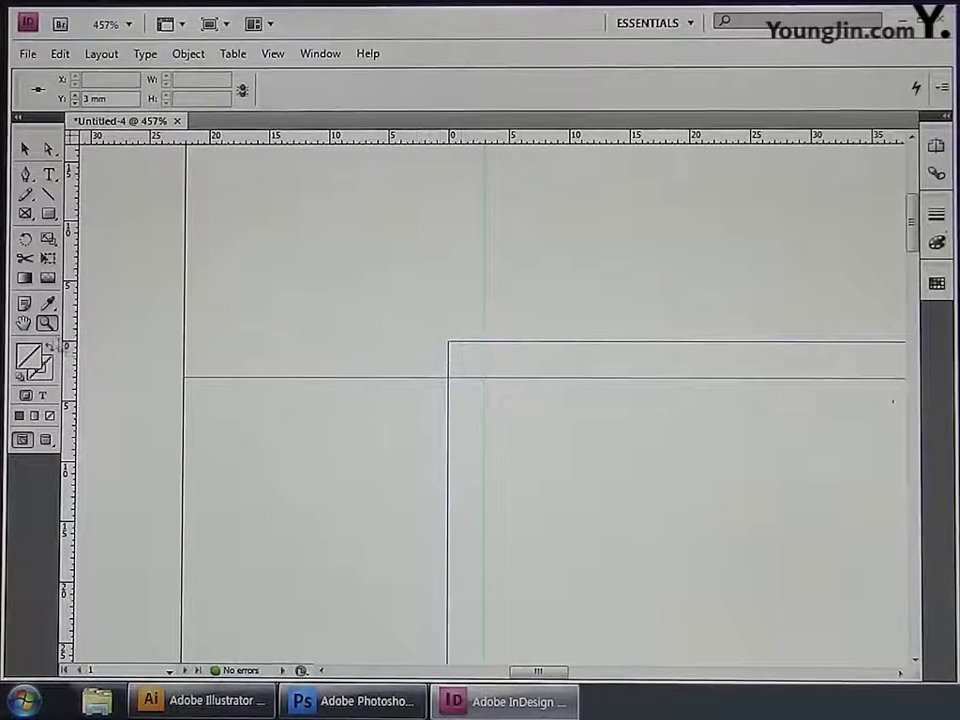
# Add a vertical guide just inside the right margin line and set its X position to 163 mm.
pyautogui.doubleClick(24, 323)
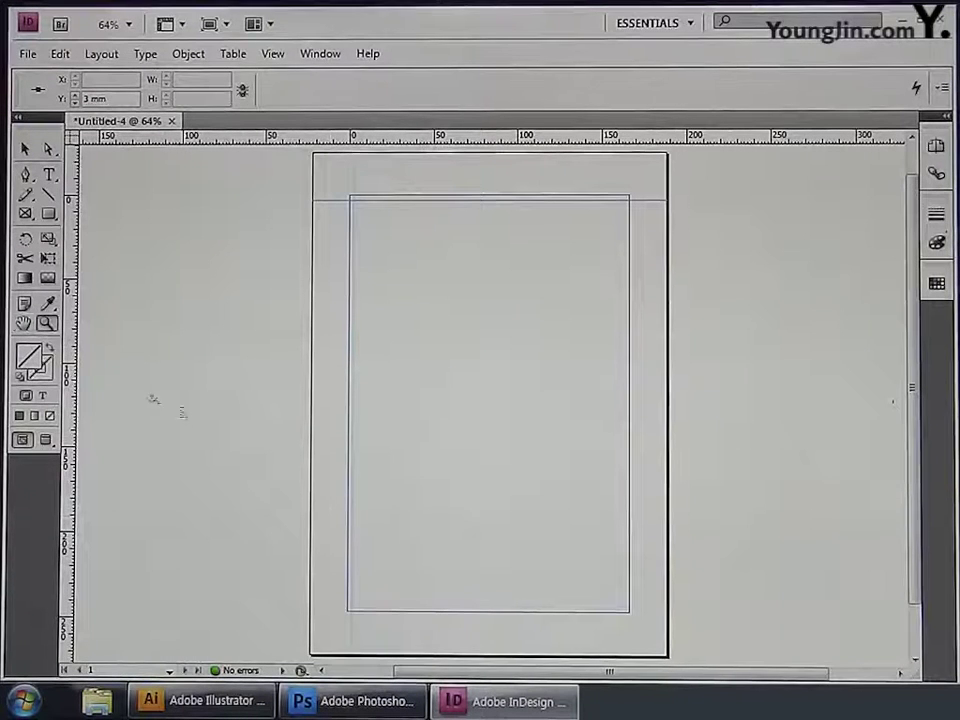
pyautogui.press('z')
pyautogui.moveTo(612, 588); pyautogui.dragTo(644, 629)
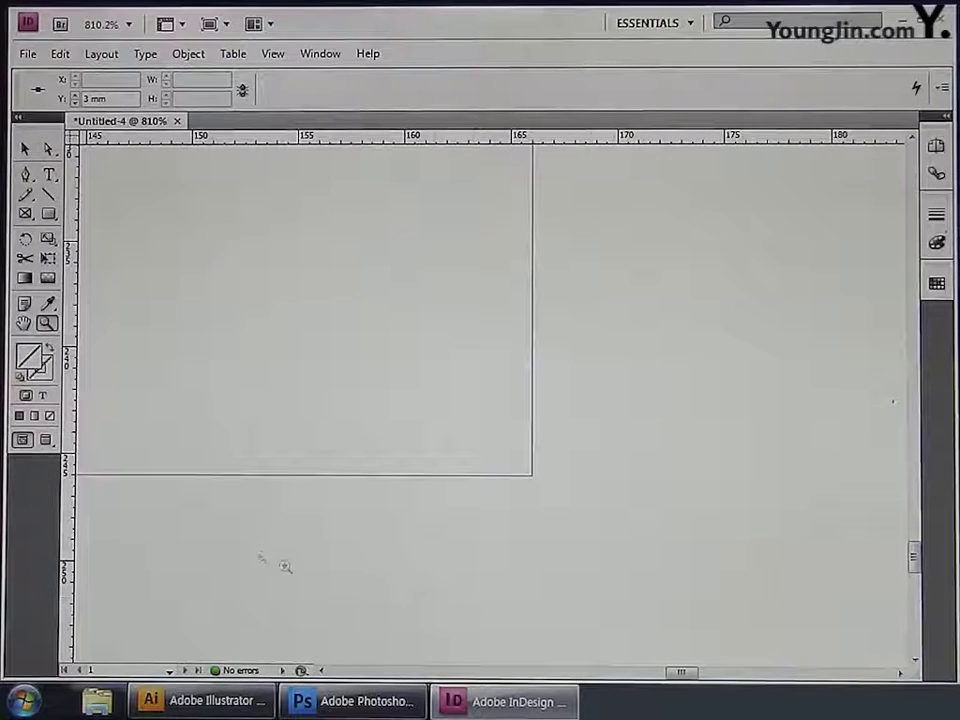
pyautogui.moveTo(72, 484); pyautogui.dragTo(531, 481)
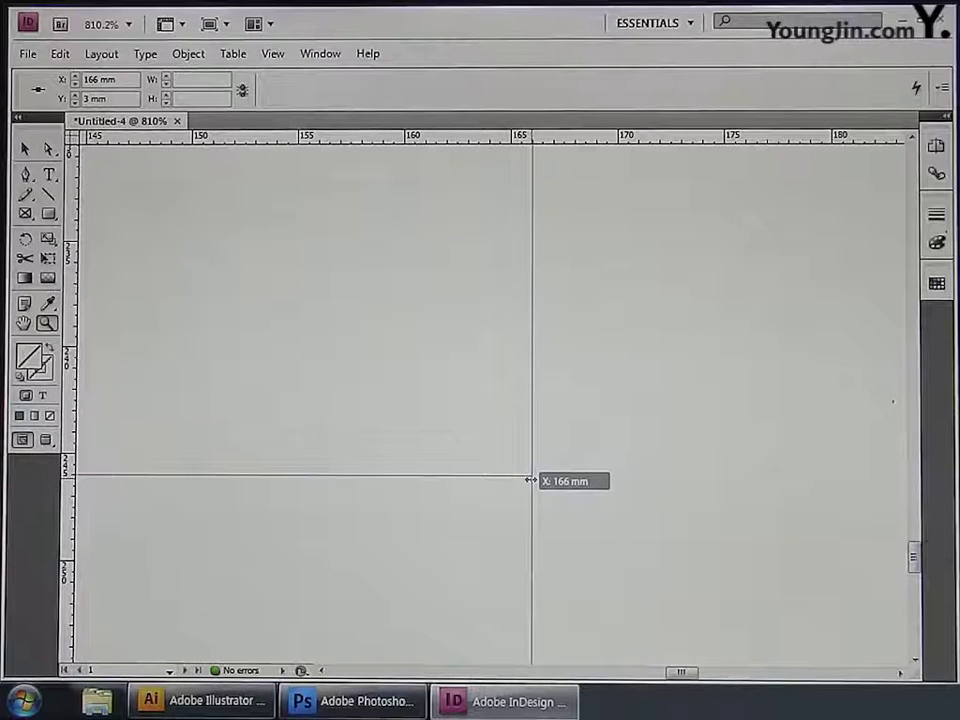
pyautogui.moveTo(531, 481); pyautogui.dragTo(508, 482)
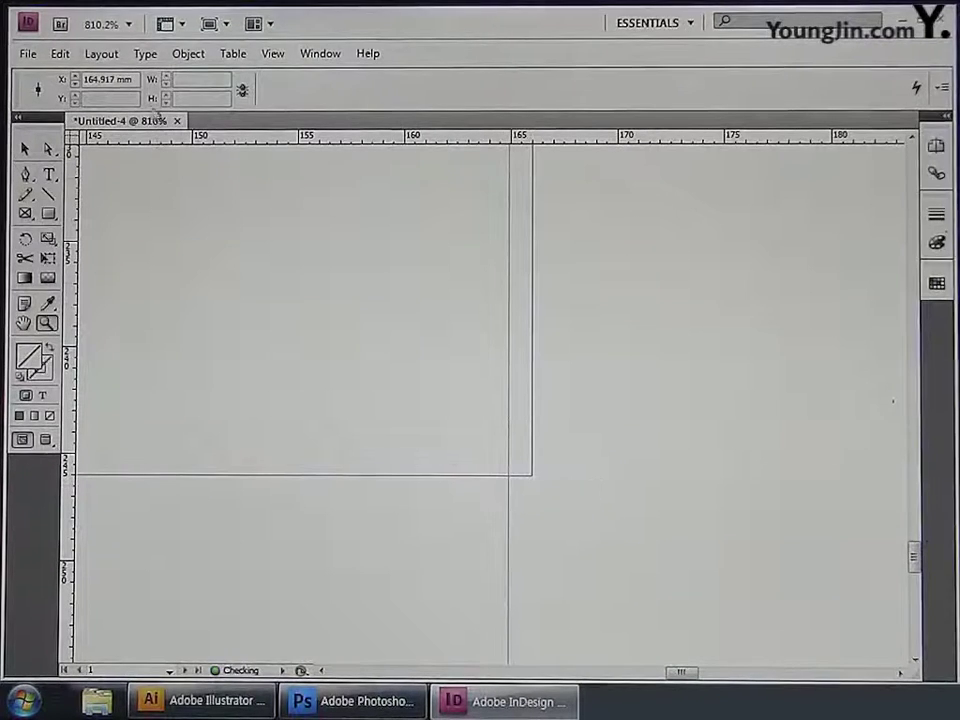
pyautogui.doubleClick(100, 79)
pyautogui.write('1')
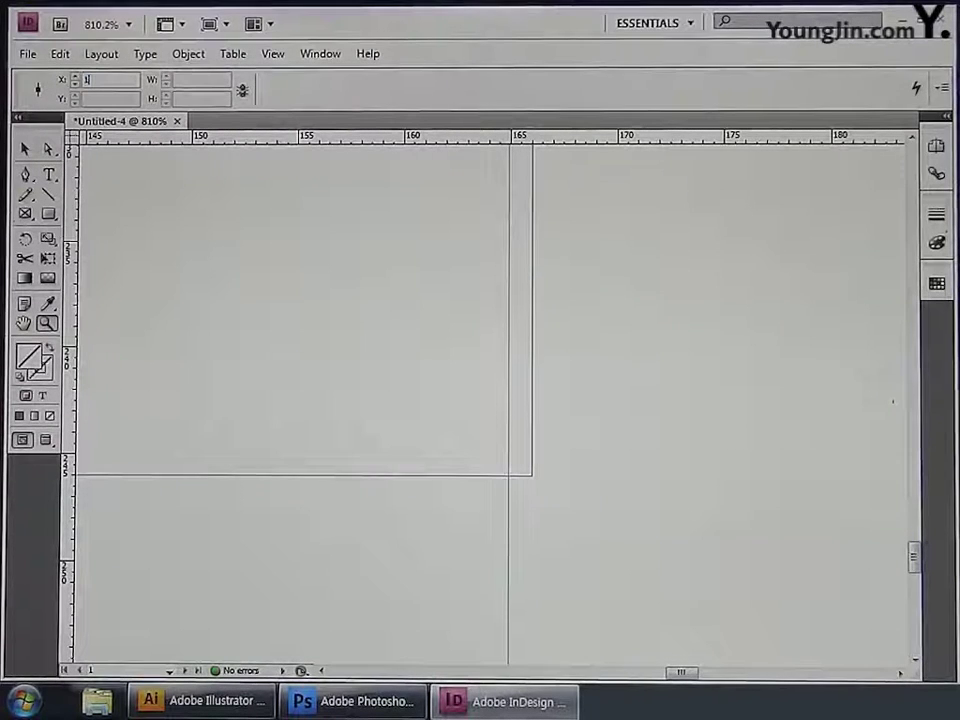
pyautogui.write('63')
pyautogui.press('Return')
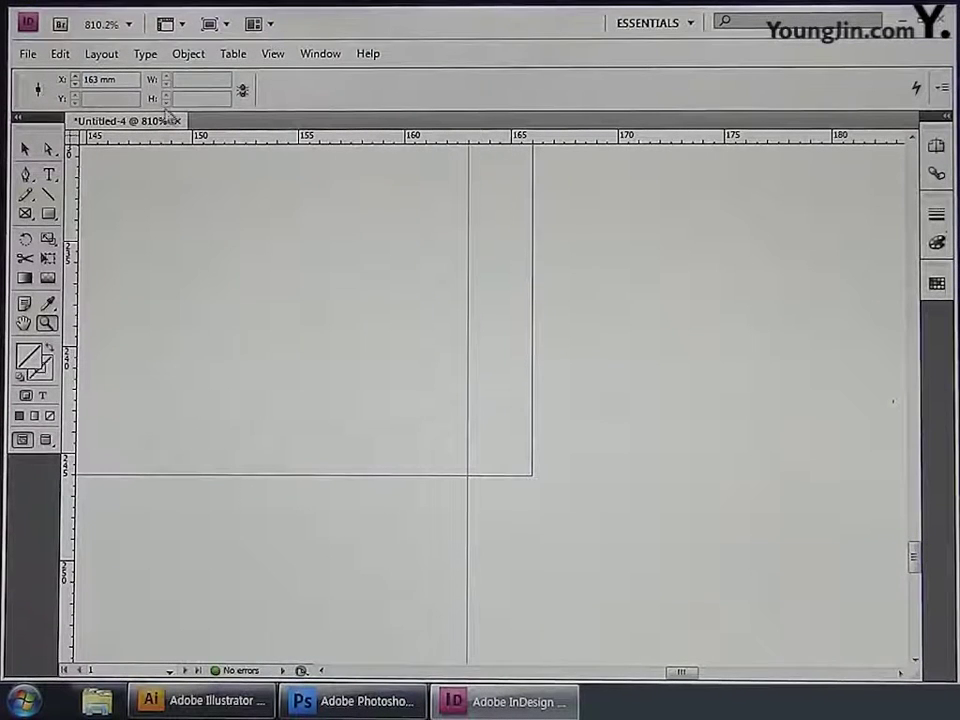
# Add a horizontal guide just above the bottom margin line and set its Y position to 243 mm.
pyautogui.moveTo(202, 144); pyautogui.dragTo(331, 411)
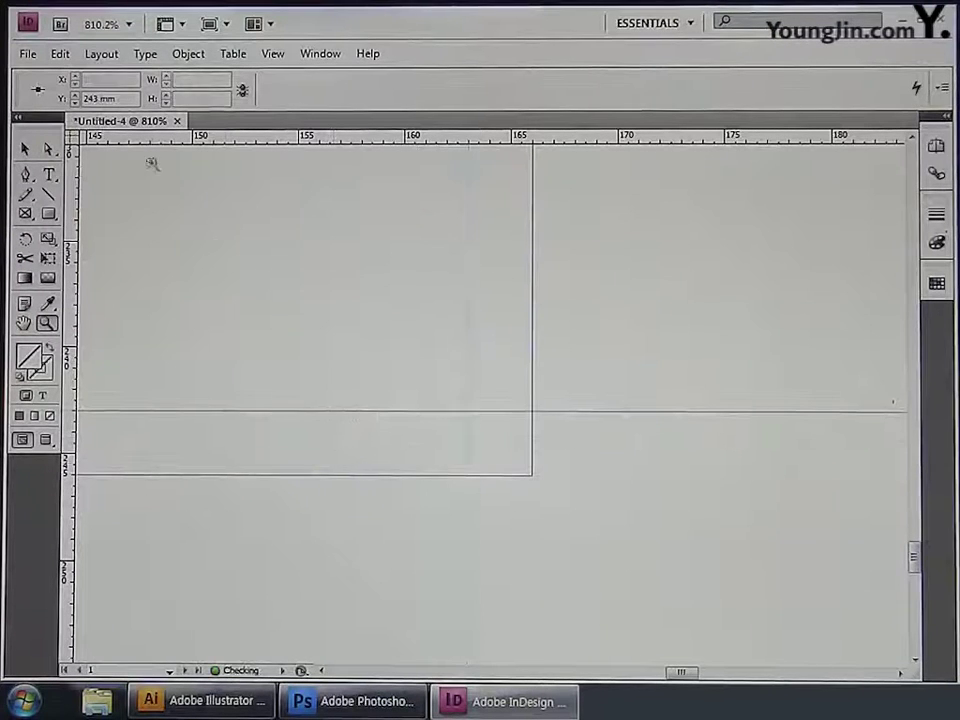
pyautogui.doubleClick(110, 98)
pyautogui.write('243')
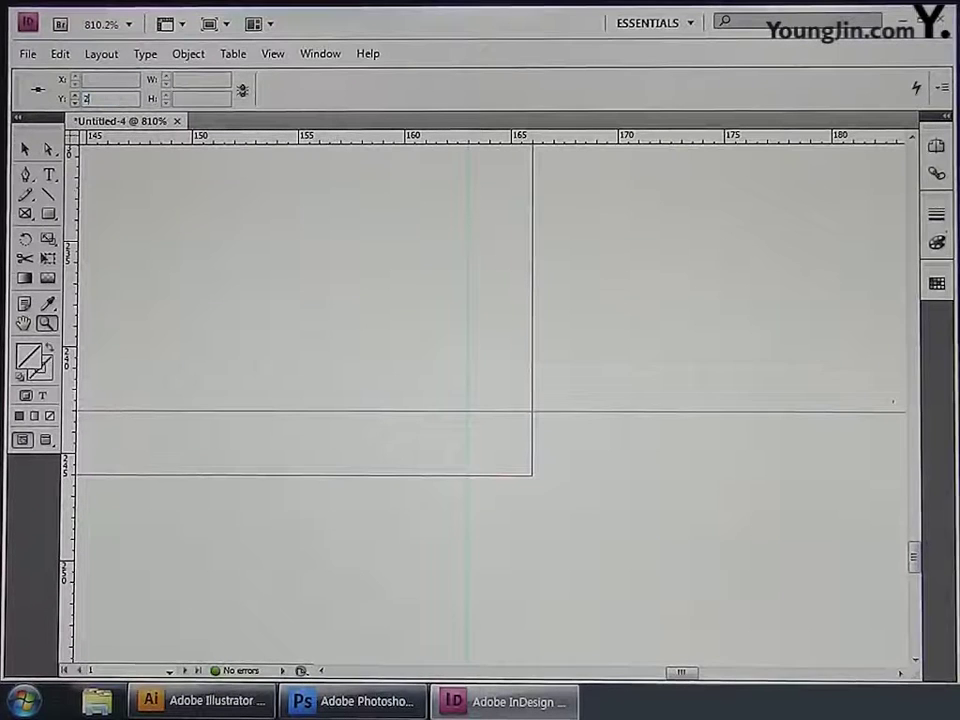
pyautogui.press('Return')
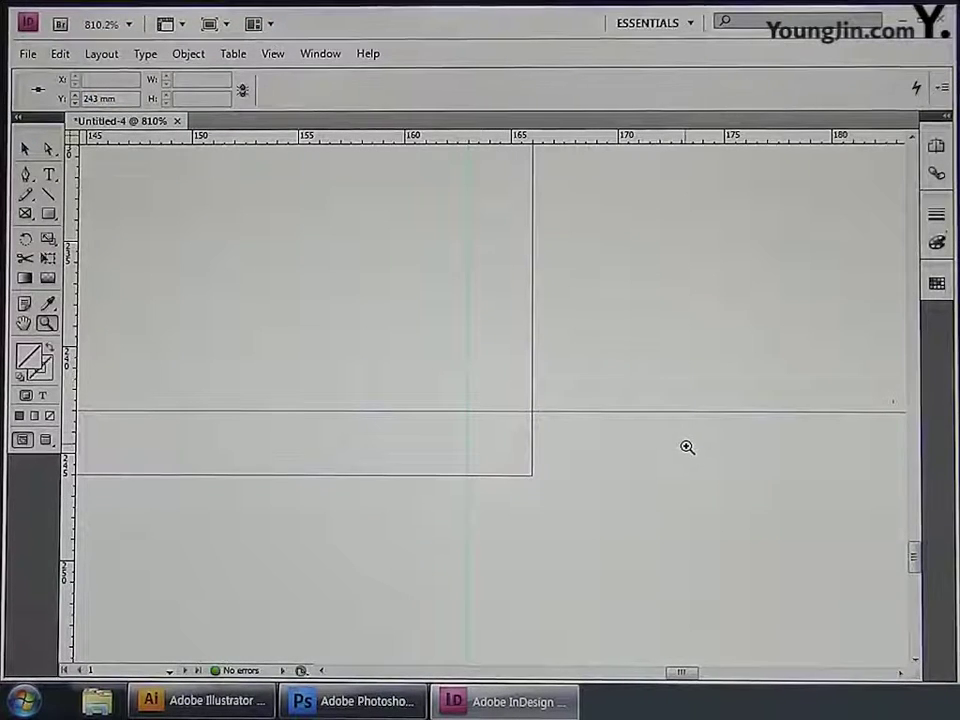
# Draw a vertical line above the upper-left margin corner, beside the vertical guide, and set its length to 5 mm.
pyautogui.doubleClick(23, 324)
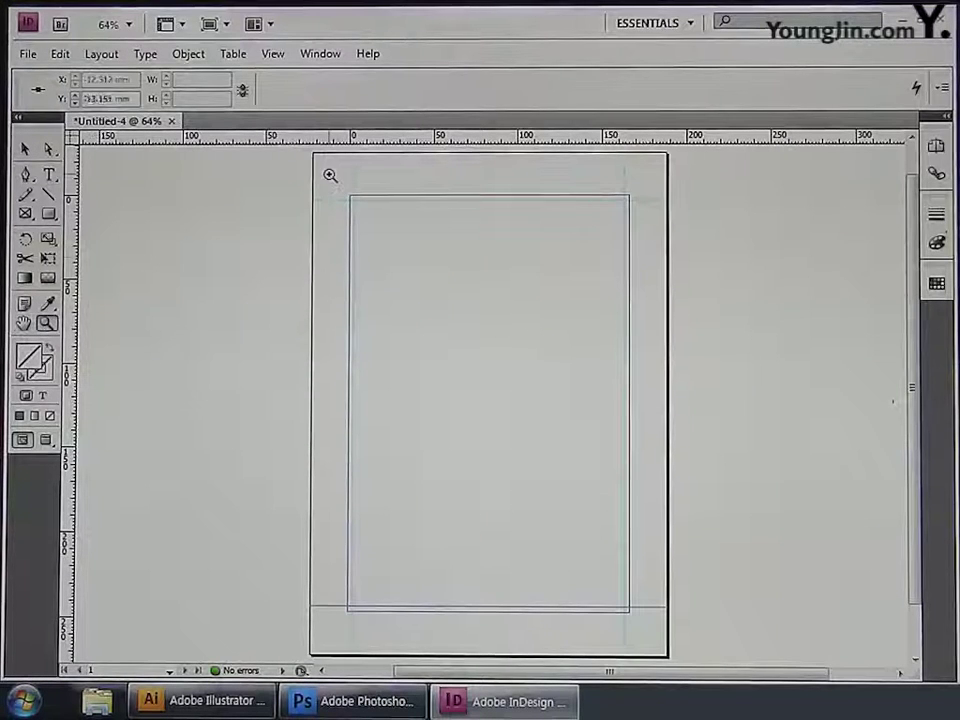
pyautogui.moveTo(329, 173); pyautogui.dragTo(375, 221)
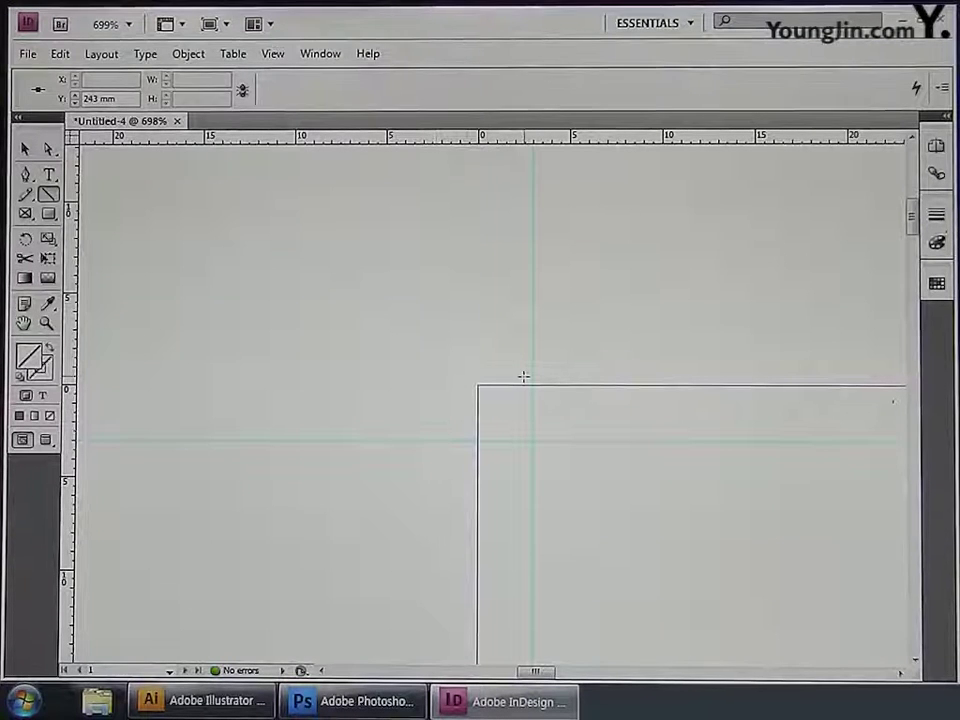
pyautogui.moveTo(522, 377); pyautogui.dragTo(519, 262)
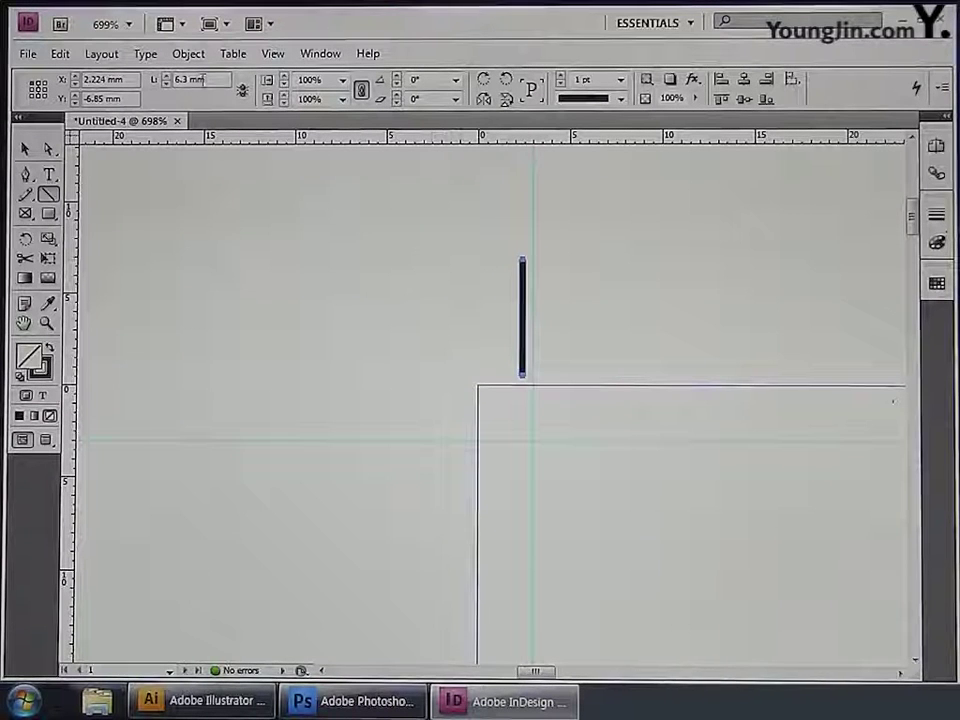
pyautogui.write('5')
pyautogui.press('Return')
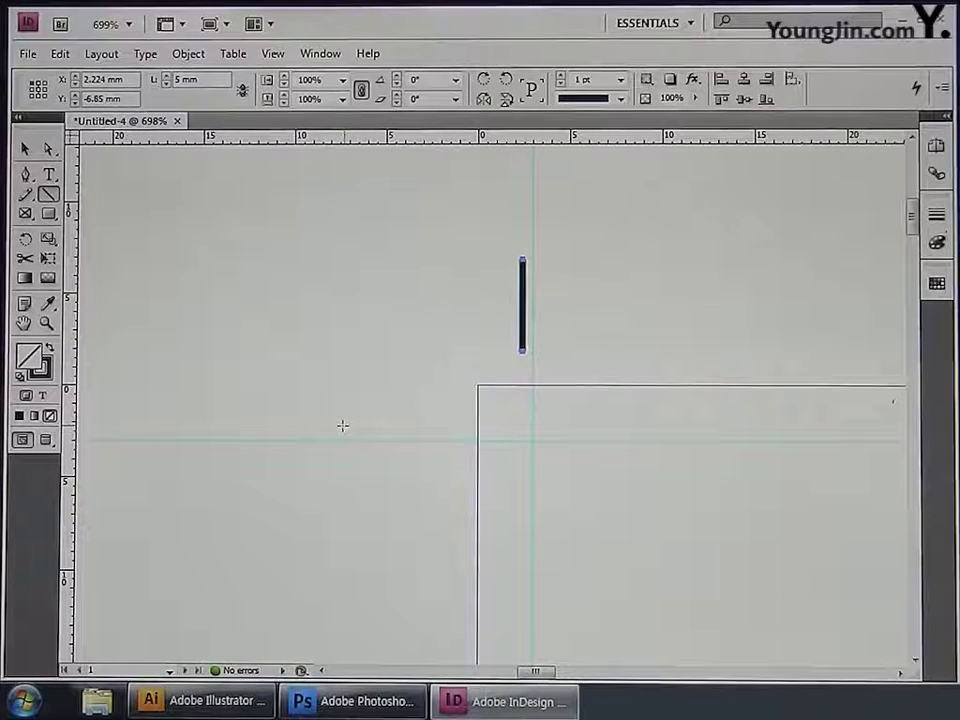
# Draw a horizontal line outside the upper-left margin corner, just above the horizontal guide, and set its length to 5 mm.
pyautogui.moveTo(343, 424); pyautogui.dragTo(448, 425)
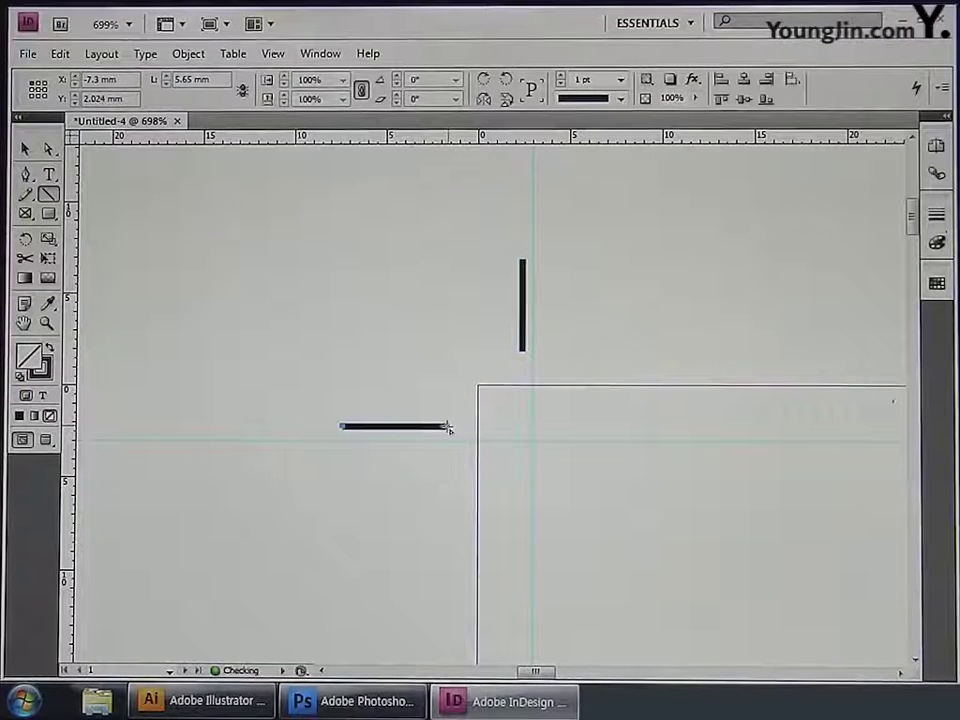
pyautogui.tripleClick(218, 80)
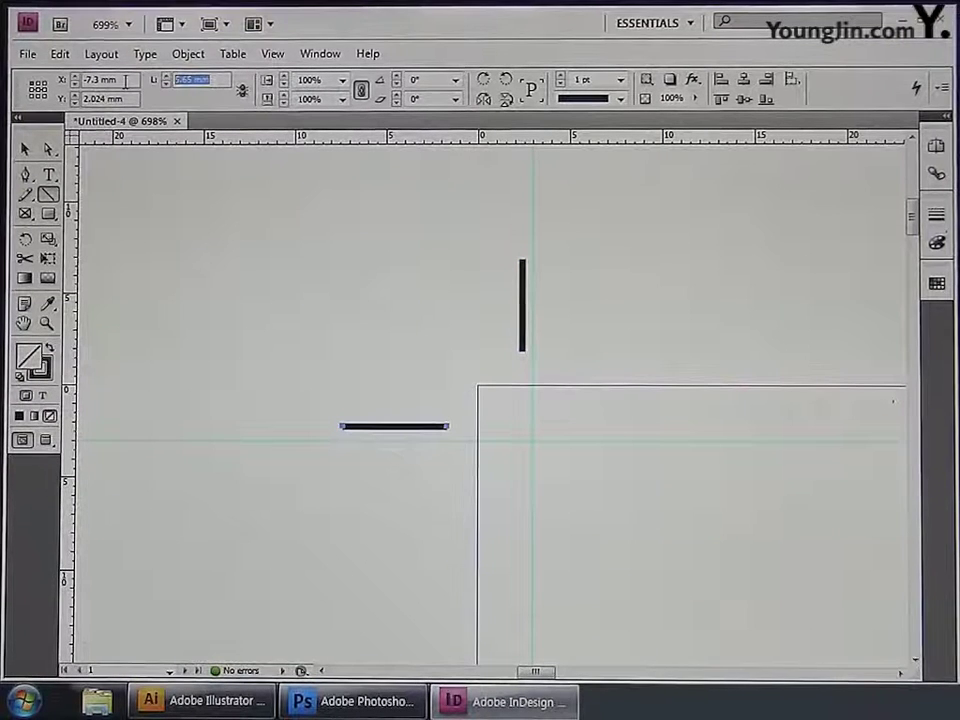
pyautogui.write('5')
pyautogui.press('Return')
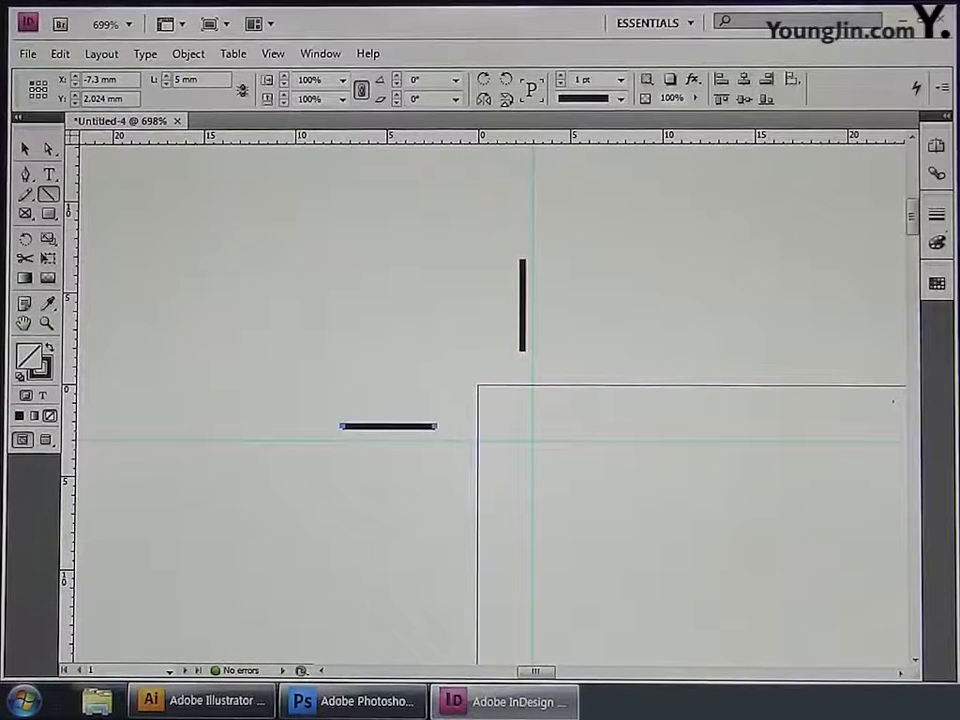
# Move the horizontal and vertical 5 mm lines onto the guides at the upper-left corner, ending at the margin lines.
pyautogui.click(26, 149)
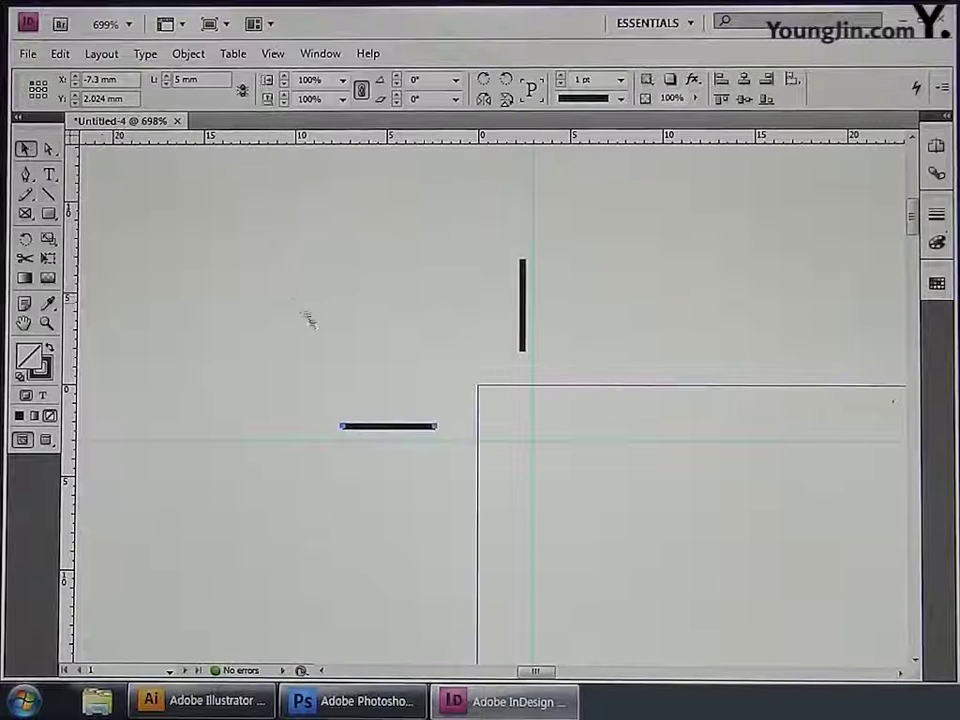
pyautogui.moveTo(397, 432); pyautogui.dragTo(439, 442)
pyautogui.click(457, 472)
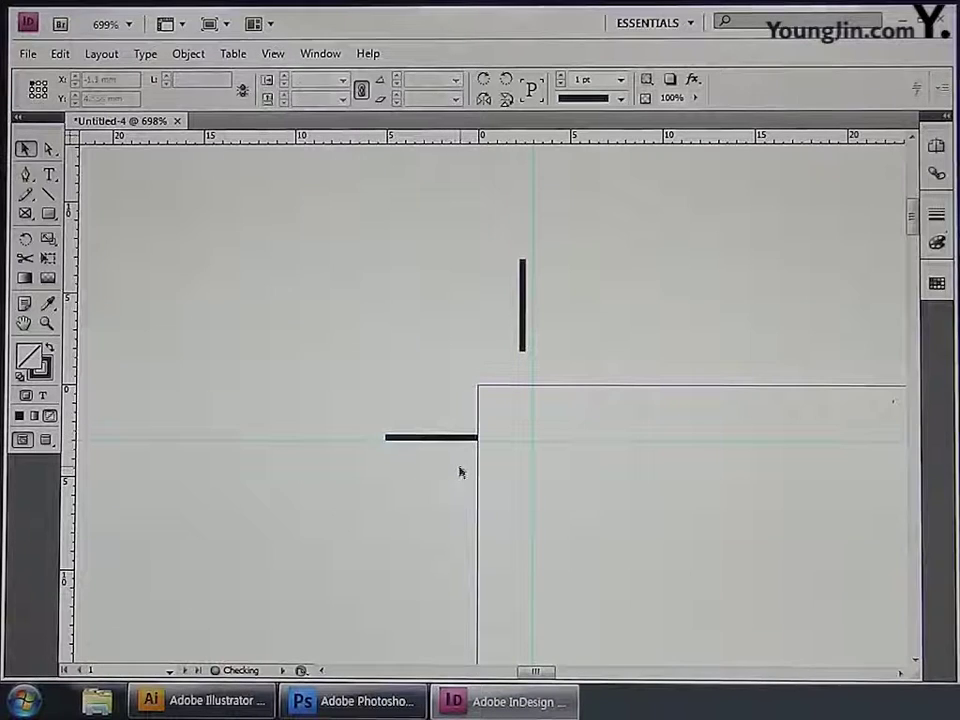
pyautogui.moveTo(525, 340); pyautogui.dragTo(532, 384)
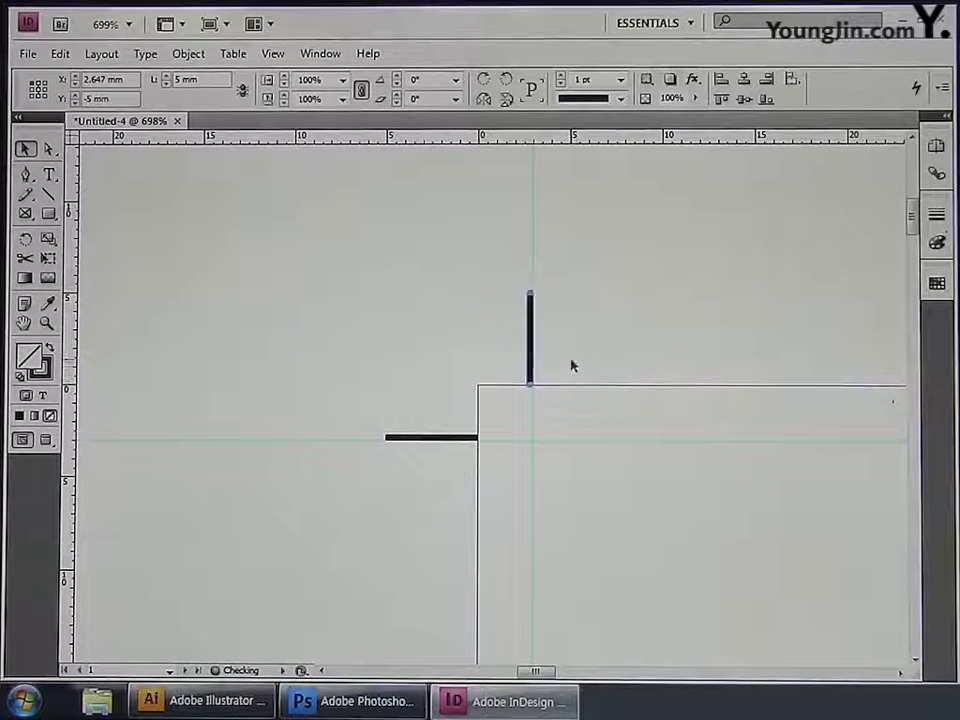
pyautogui.click(591, 375)
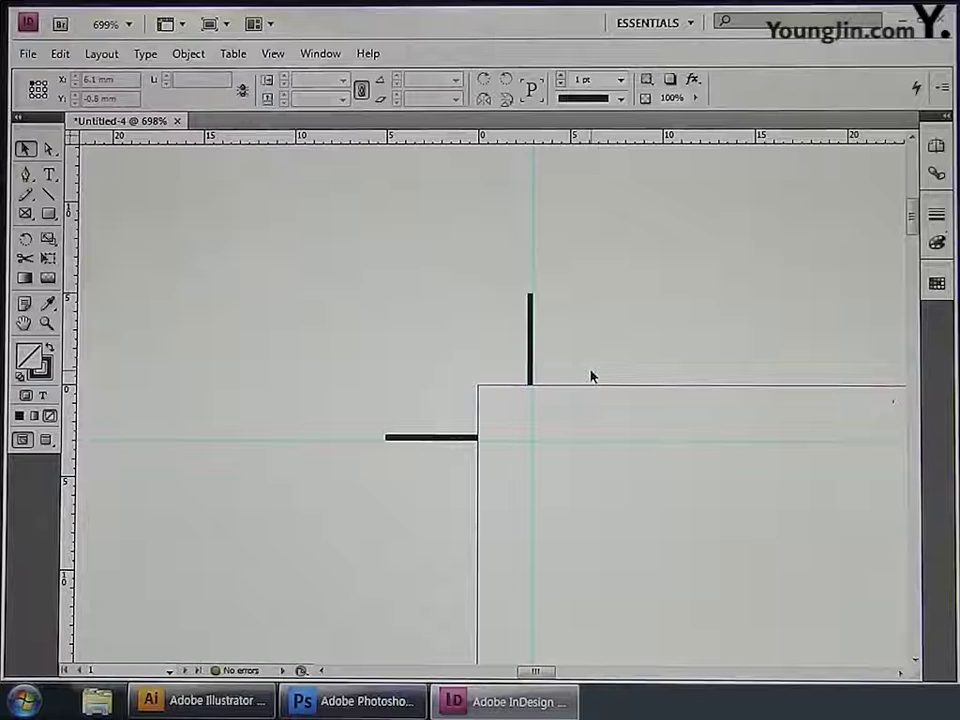
# Copy both upper-left crop marks to the upper-right margin corner and align each with its guide, outside the margin lines.
pyautogui.click(531, 372)
pyautogui.keyDown('shift'); pyautogui.click(462, 438); pyautogui.keyUp('shift')
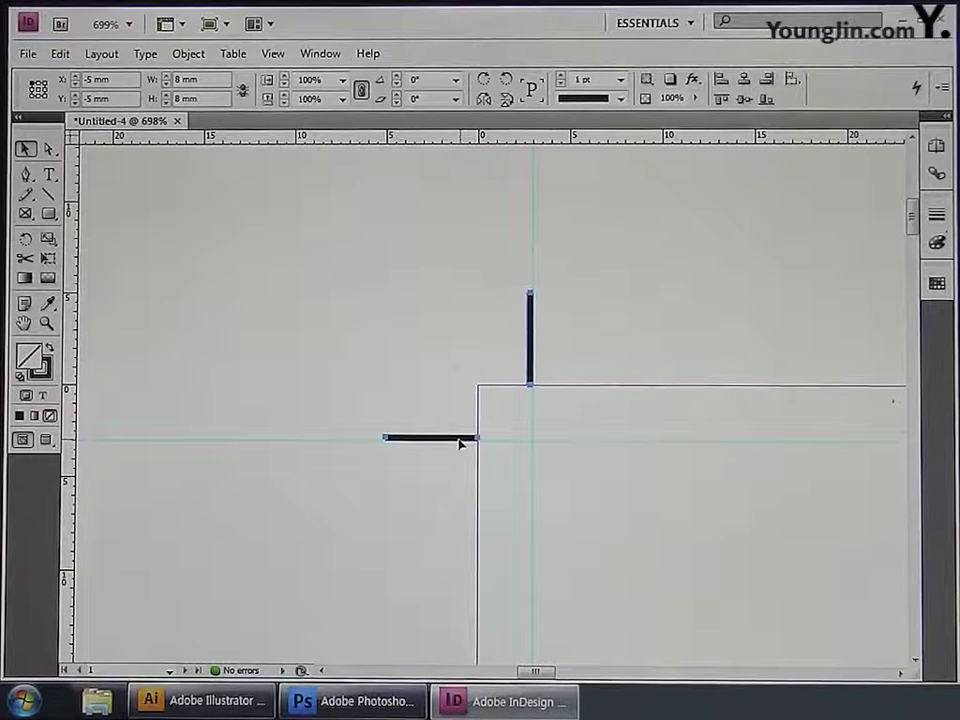
pyautogui.click(46, 324)
pyautogui.hotkey('ctrl', '0')
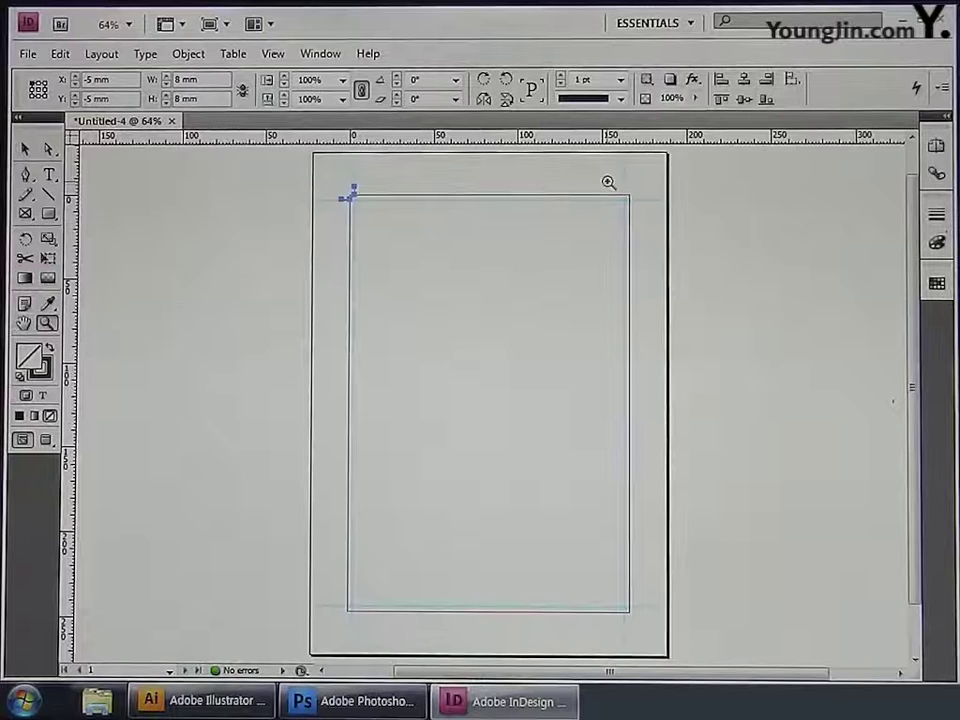
pyautogui.moveTo(608, 182); pyautogui.dragTo(658, 222)
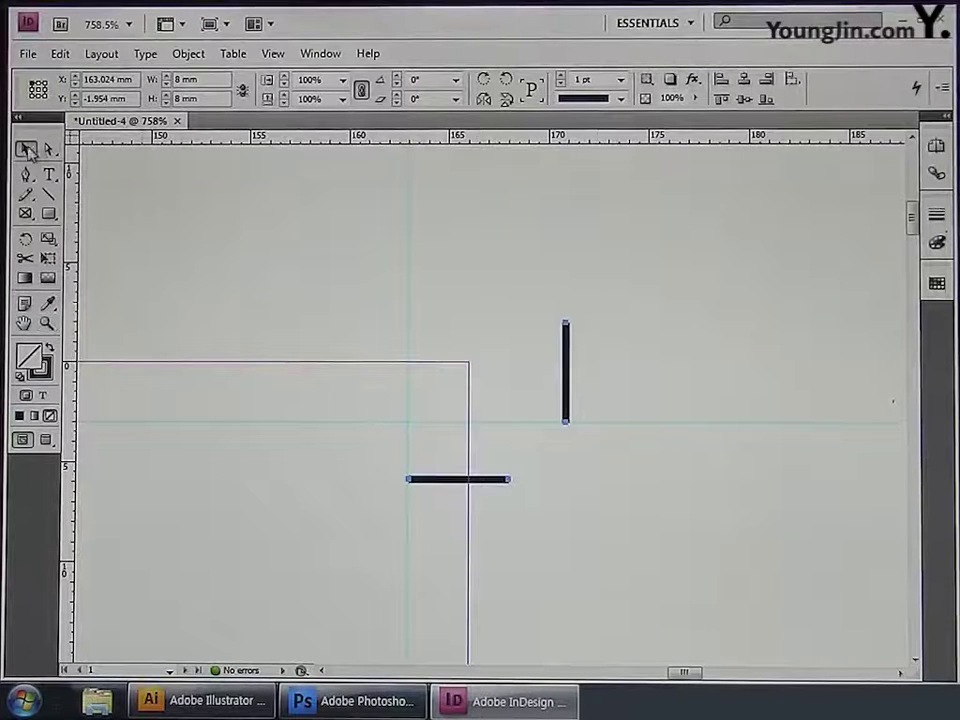
pyautogui.click(555, 377)
pyautogui.moveTo(568, 388); pyautogui.dragTo(414, 327)
pyautogui.moveTo(486, 489); pyautogui.dragTo(546, 420)
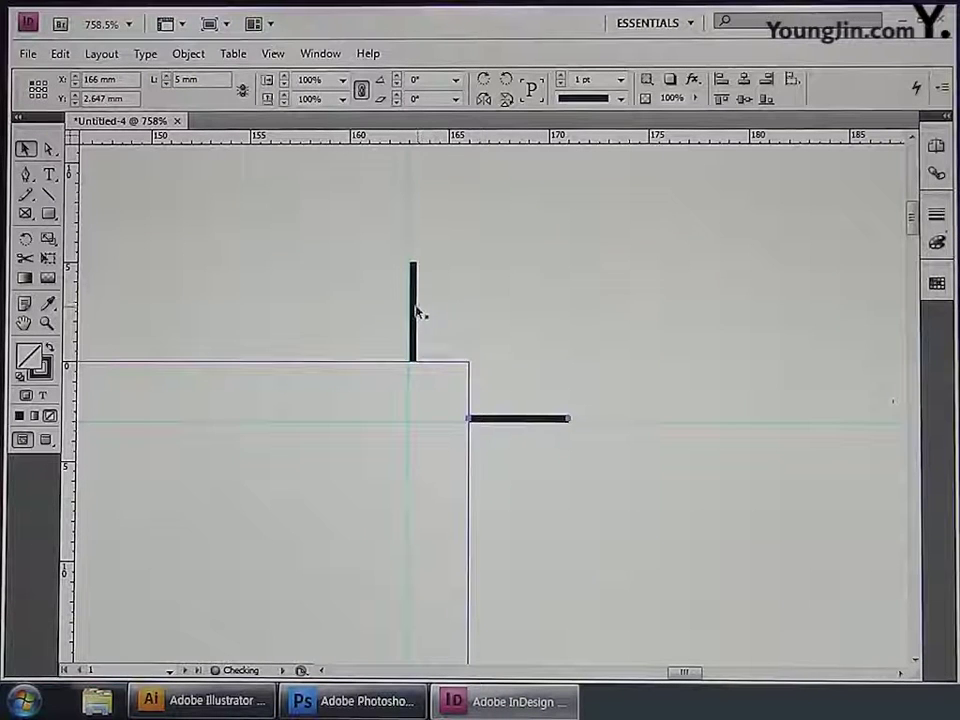
pyautogui.moveTo(418, 313)
pyautogui.mouseDown()
pyautogui.moveTo(446, 311)
pyautogui.moveTo(415, 306)
pyautogui.mouseUp()
# Paste the two crop marks at the lower-left margin corner and align each with its guide, outside the margin lines.
pyautogui.doubleClick(25, 323)
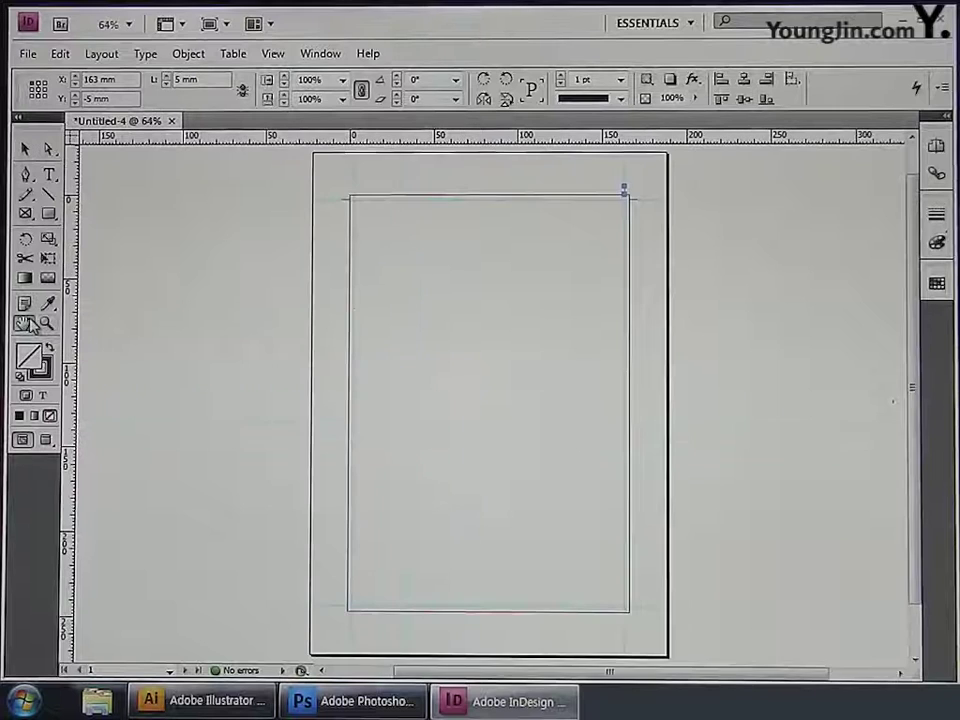
pyautogui.click(47, 325)
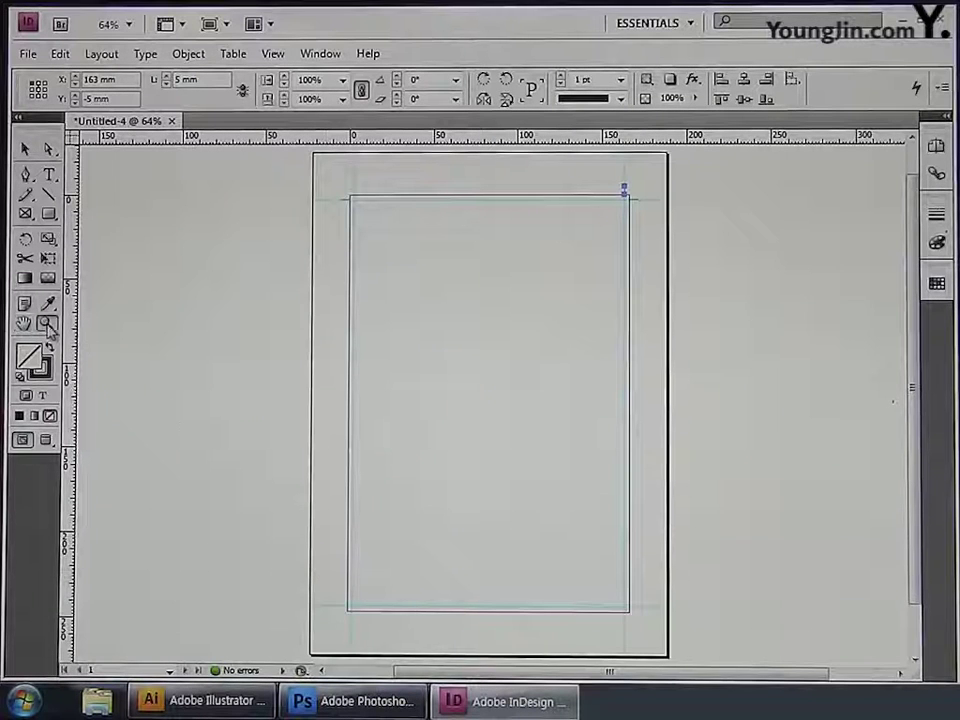
pyautogui.moveTo(316, 586); pyautogui.dragTo(384, 634)
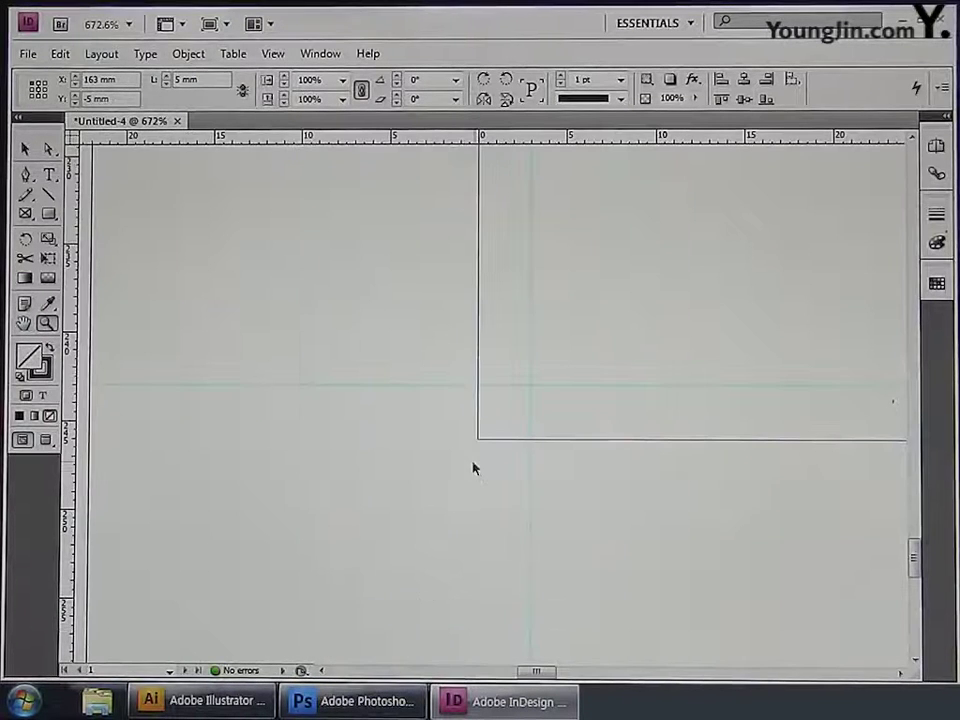
pyautogui.click(30, 153)
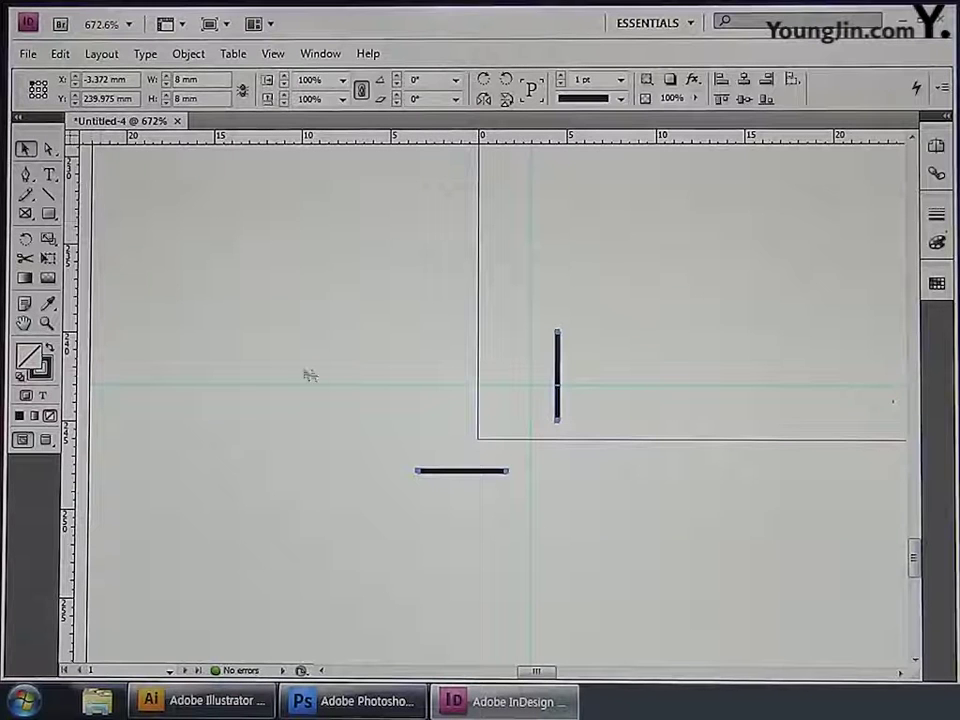
pyautogui.click(493, 439)
pyautogui.moveTo(493, 474); pyautogui.dragTo(464, 391)
pyautogui.moveTo(563, 376); pyautogui.dragTo(531, 484)
pyautogui.click(589, 489)
# Paste the two crop marks at the lower-right margin corner and align each with its guide, outside the margin lines.
pyautogui.press('z')
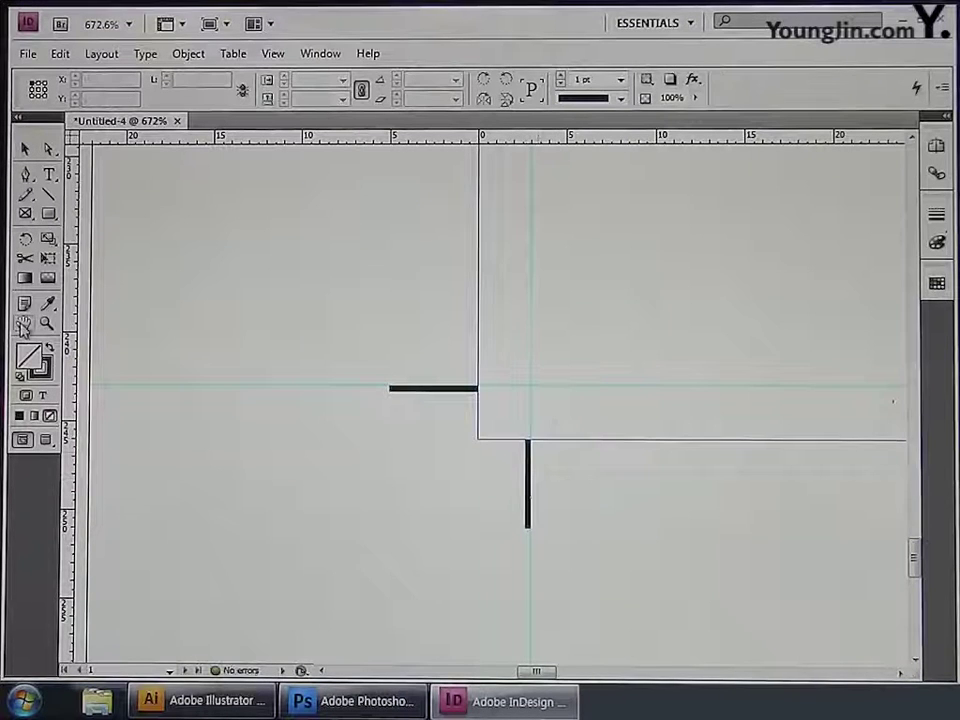
pyautogui.hotkey('ctrl', '0')
pyautogui.moveTo(617, 606); pyautogui.dragTo(647, 636)
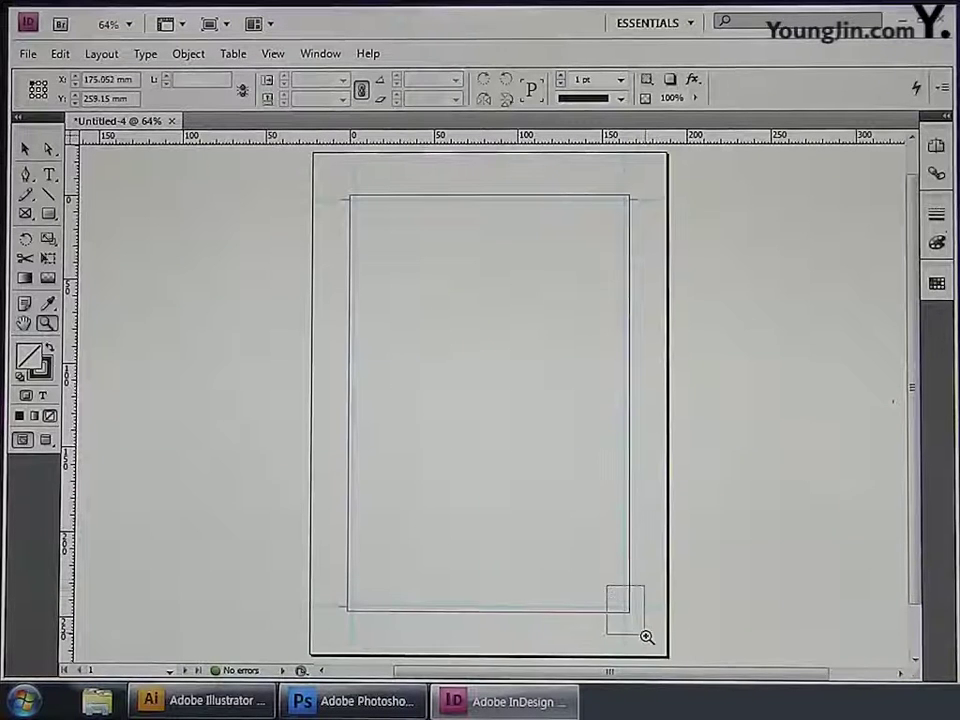
pyautogui.click(27, 150)
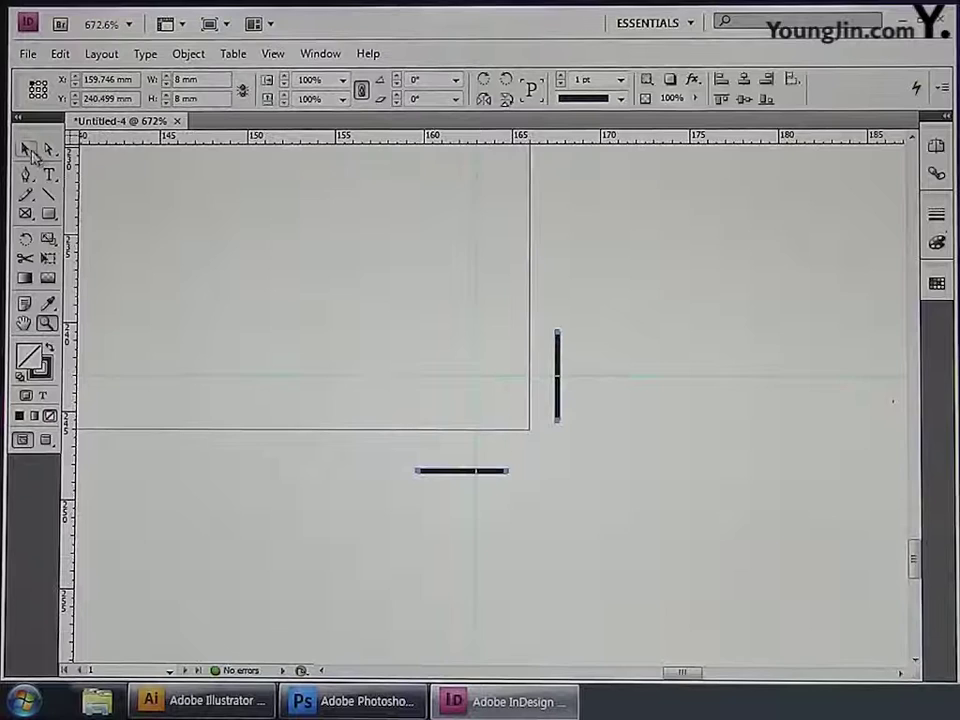
pyautogui.click(557, 508)
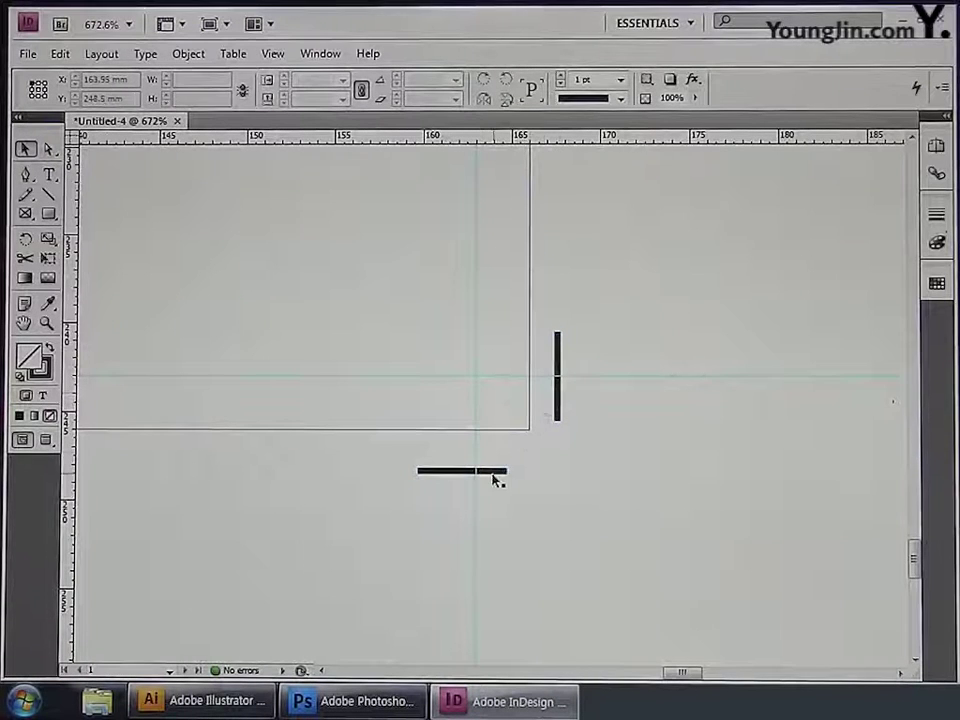
pyautogui.moveTo(495, 471); pyautogui.dragTo(610, 471)
pyautogui.moveTo(558, 420); pyautogui.dragTo(481, 516)
pyautogui.moveTo(578, 477); pyautogui.dragTo(572, 385)
# Place the poster image file 01 on the page, starting from the upper-left margin corner.
pyautogui.doubleClick(24, 323)
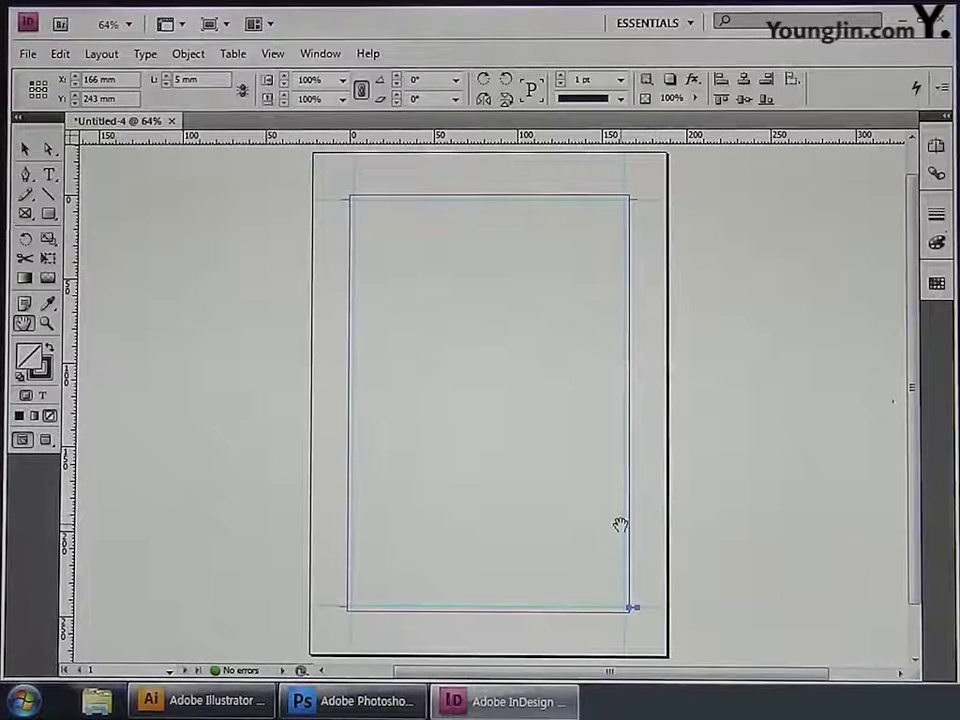
pyautogui.click(28, 54)
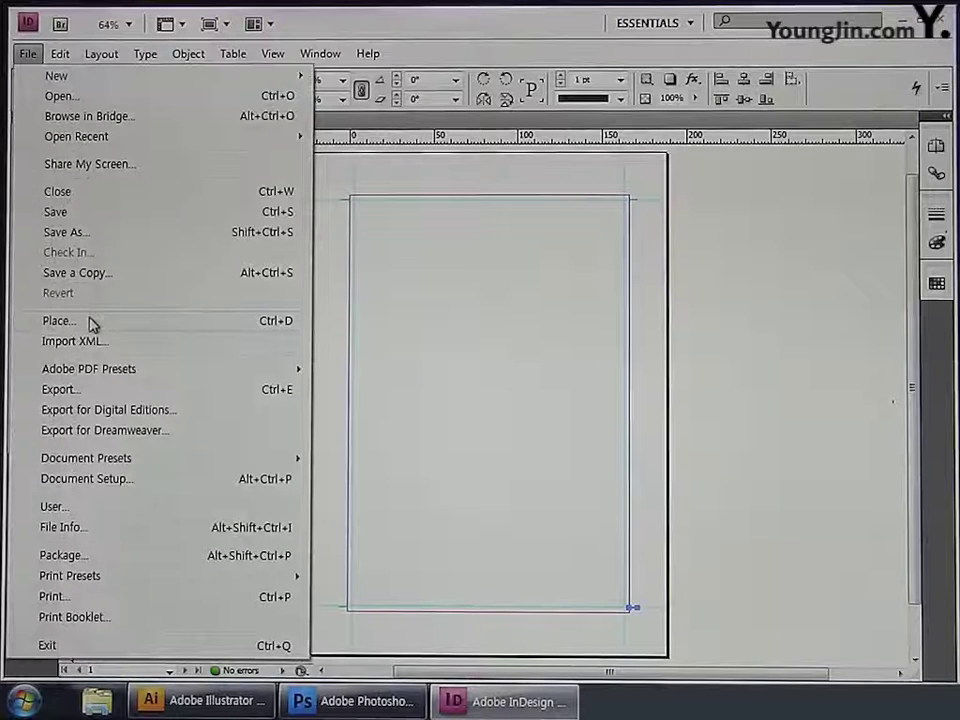
pyautogui.click(58, 321)
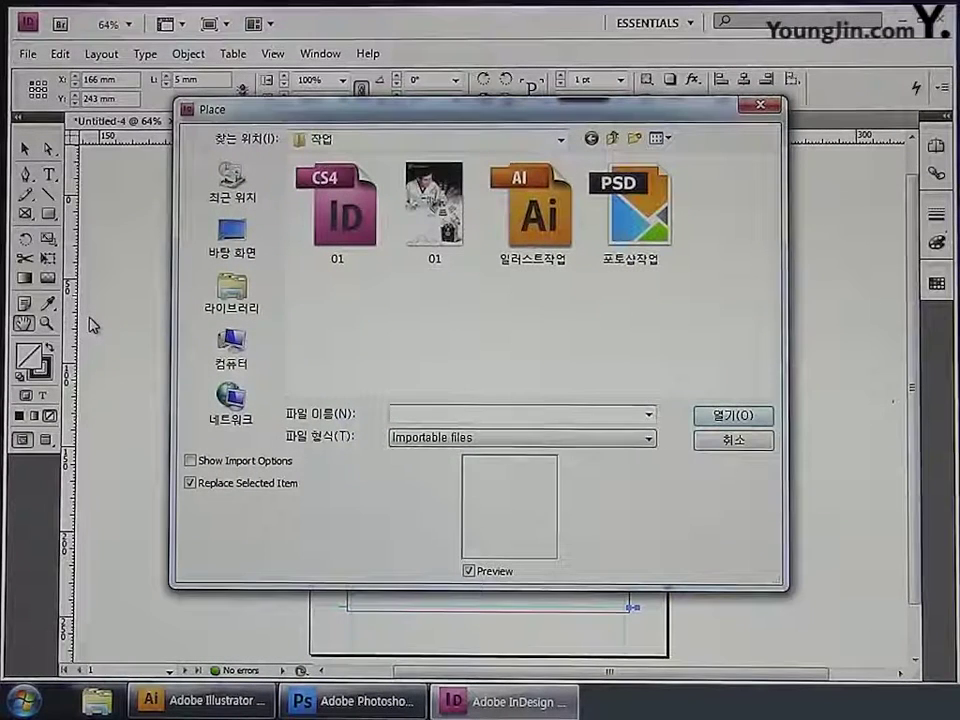
pyautogui.click(430, 248)
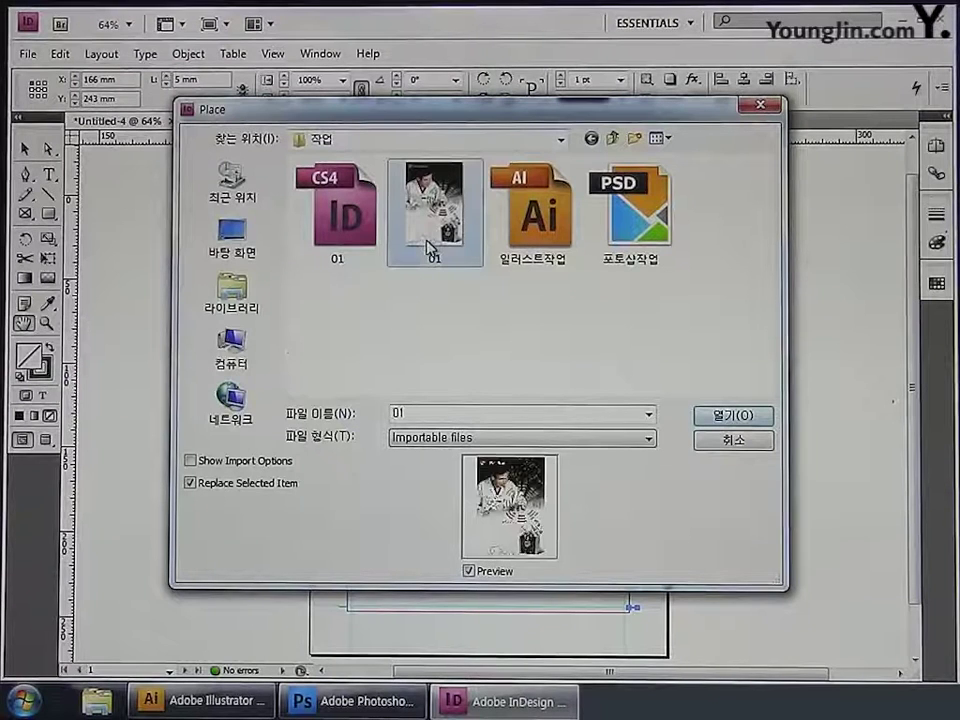
pyautogui.click(733, 416)
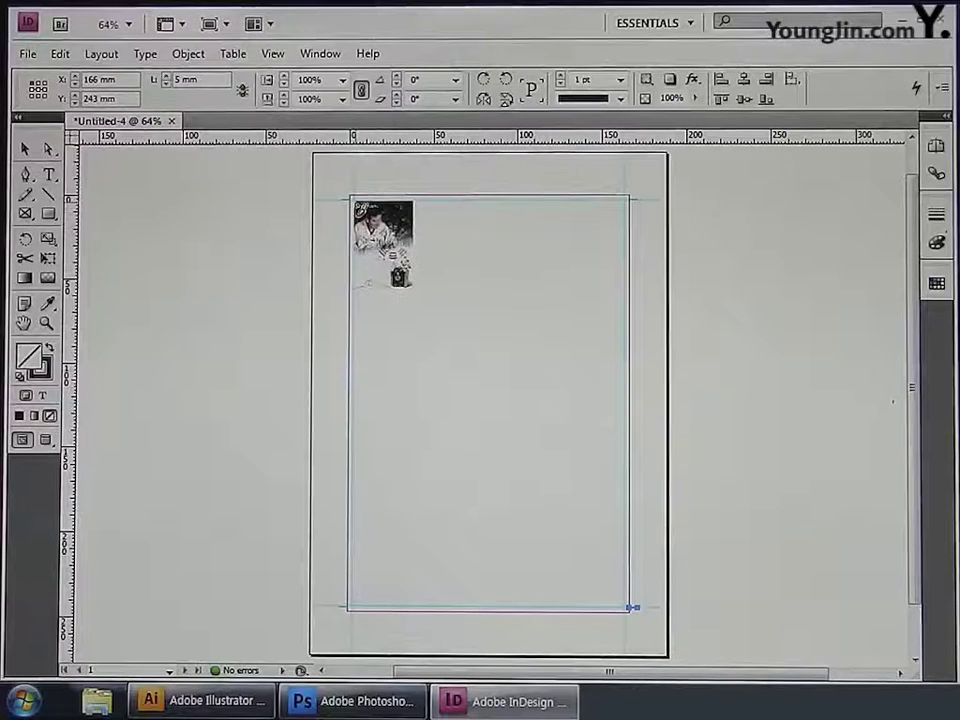
pyautogui.click(352, 200)
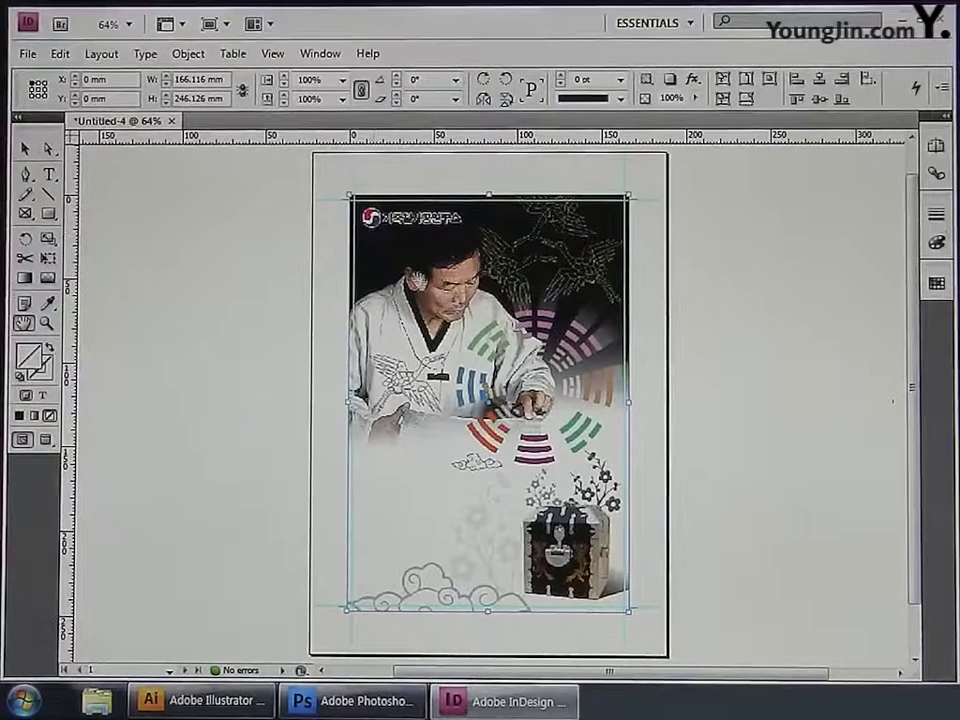
# Set the placed image's display performance to High Quality Display.
pyautogui.rightClick(455, 340)
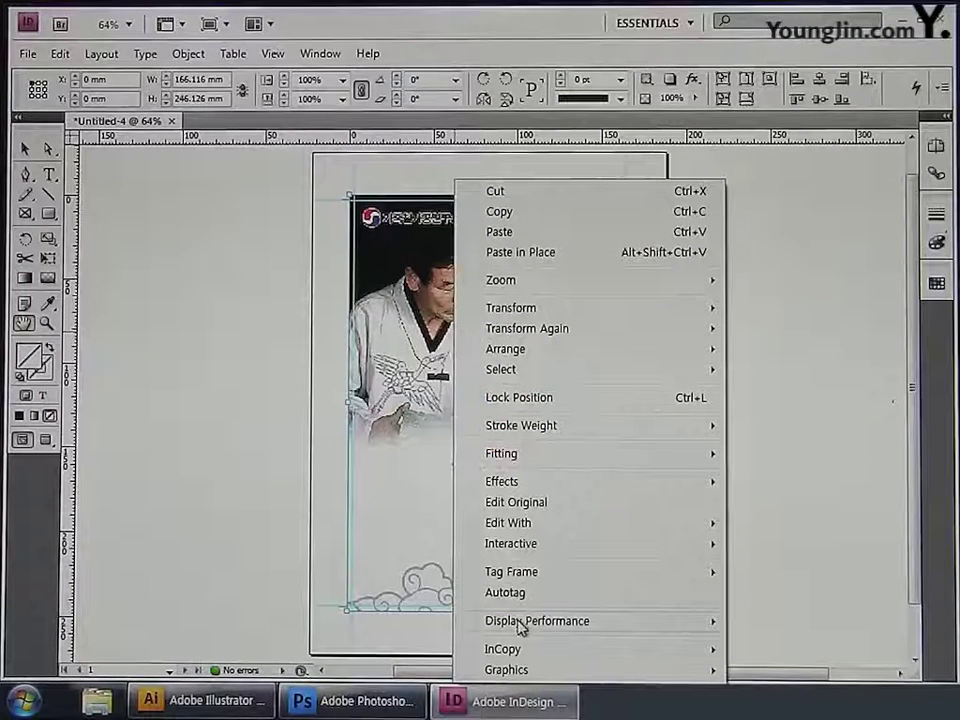
pyautogui.moveTo(518, 622)
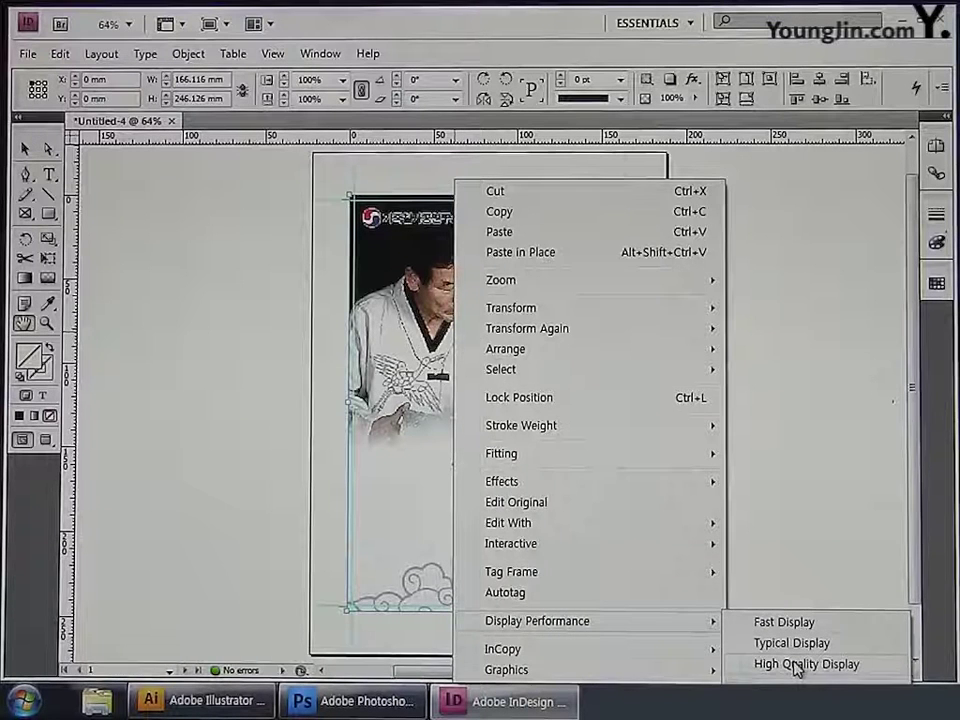
pyautogui.click(797, 666)
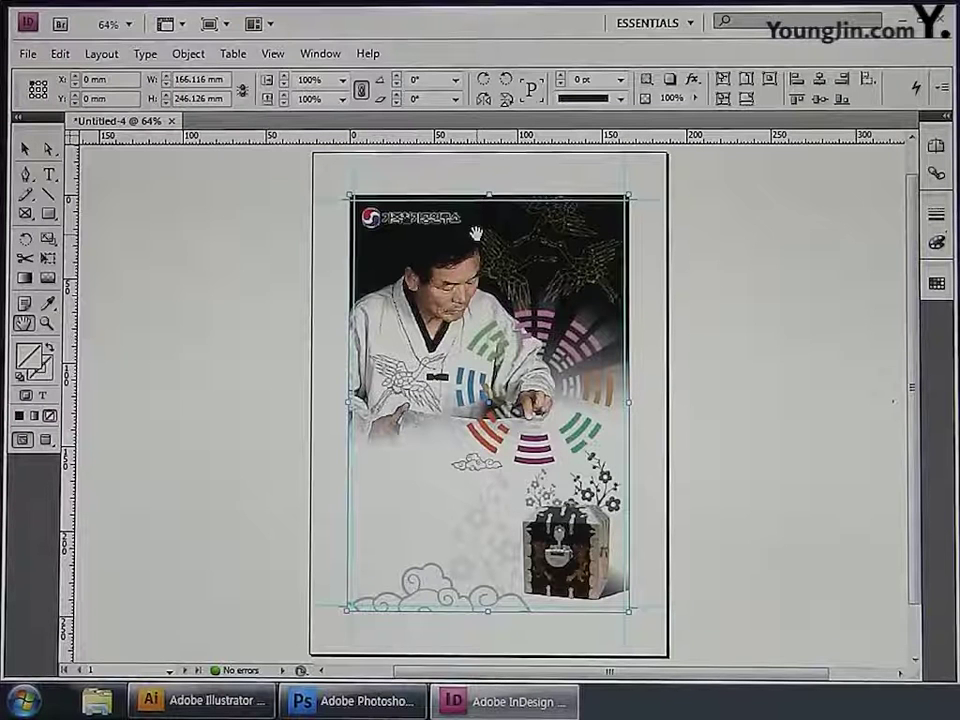
# Set the image frame's position to X 0 mm, Y 0 mm and its size to 166 mm wide by 246 mm high.
pyautogui.tripleClick(129, 84)
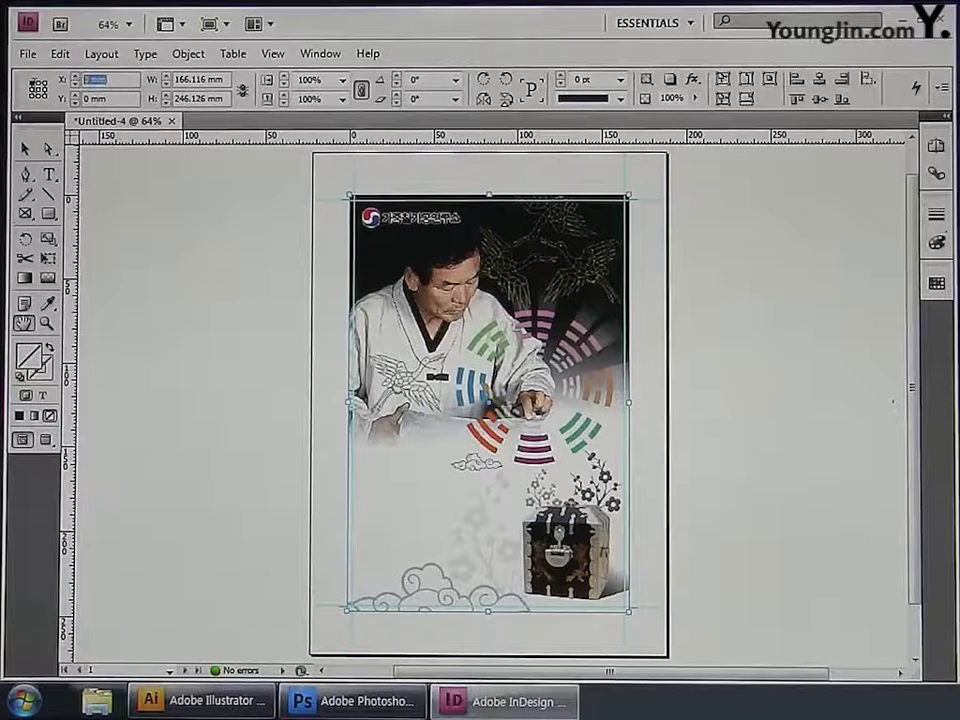
pyautogui.write('0')
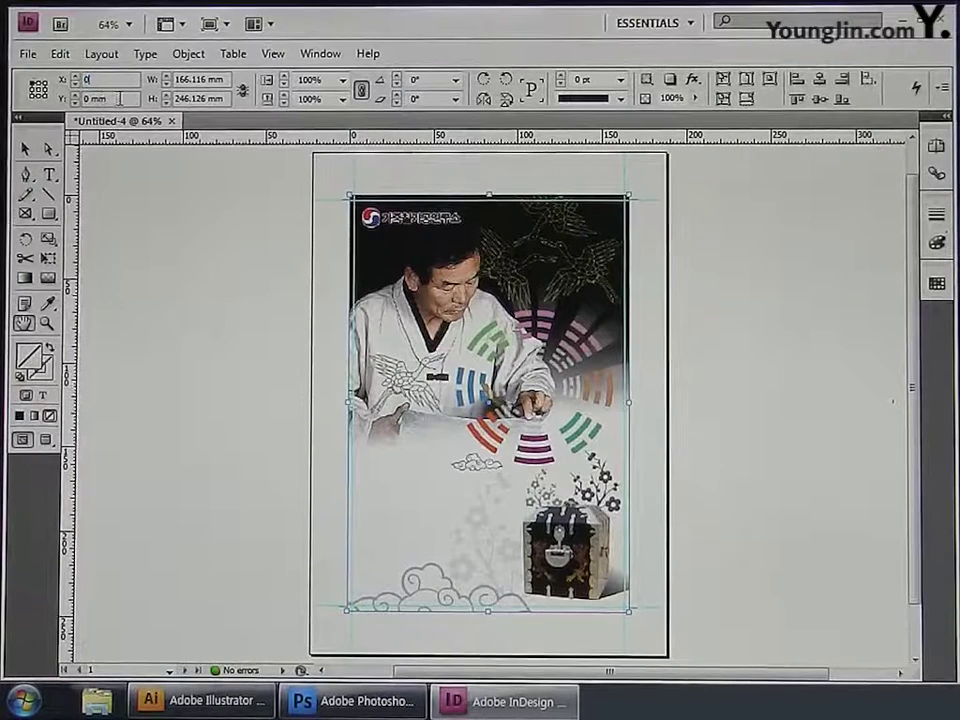
pyautogui.press('Tab')
pyautogui.write('0')
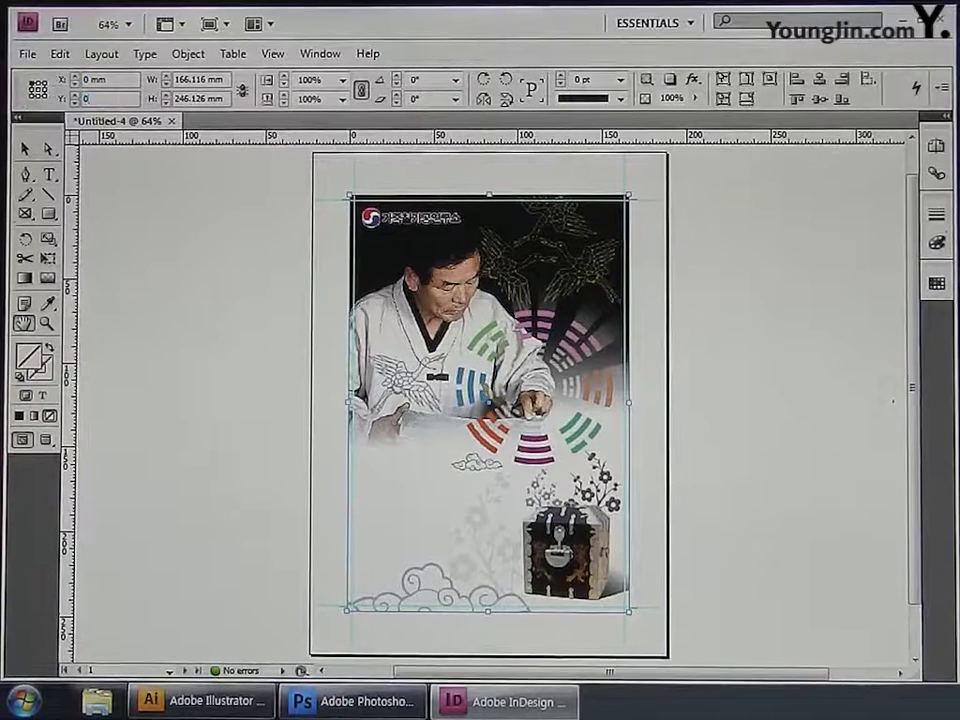
pyautogui.press('Tab')
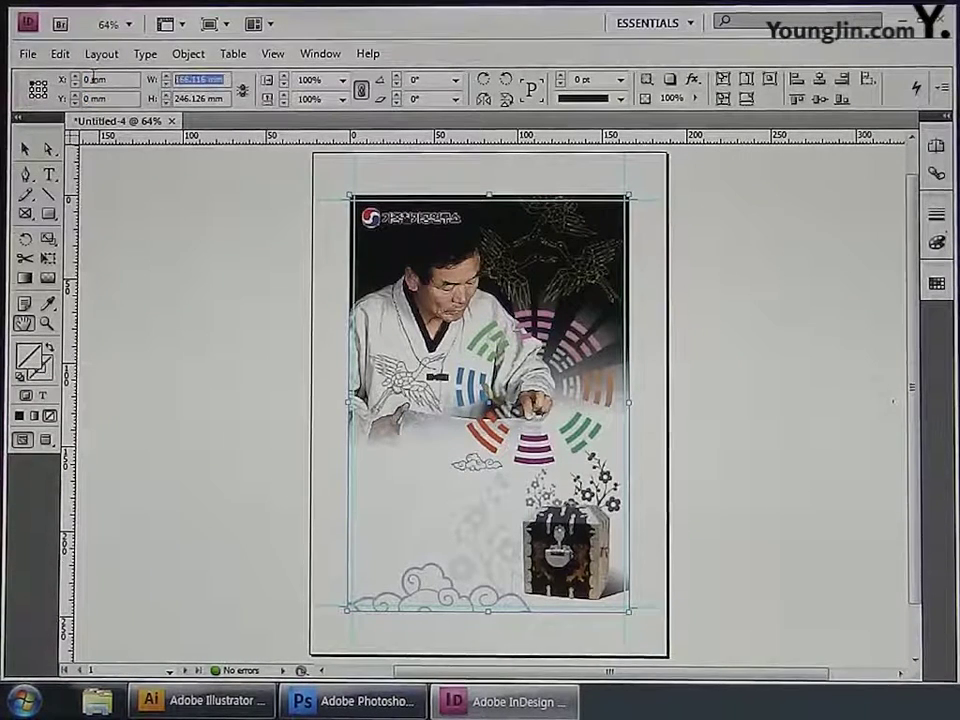
pyautogui.write('166')
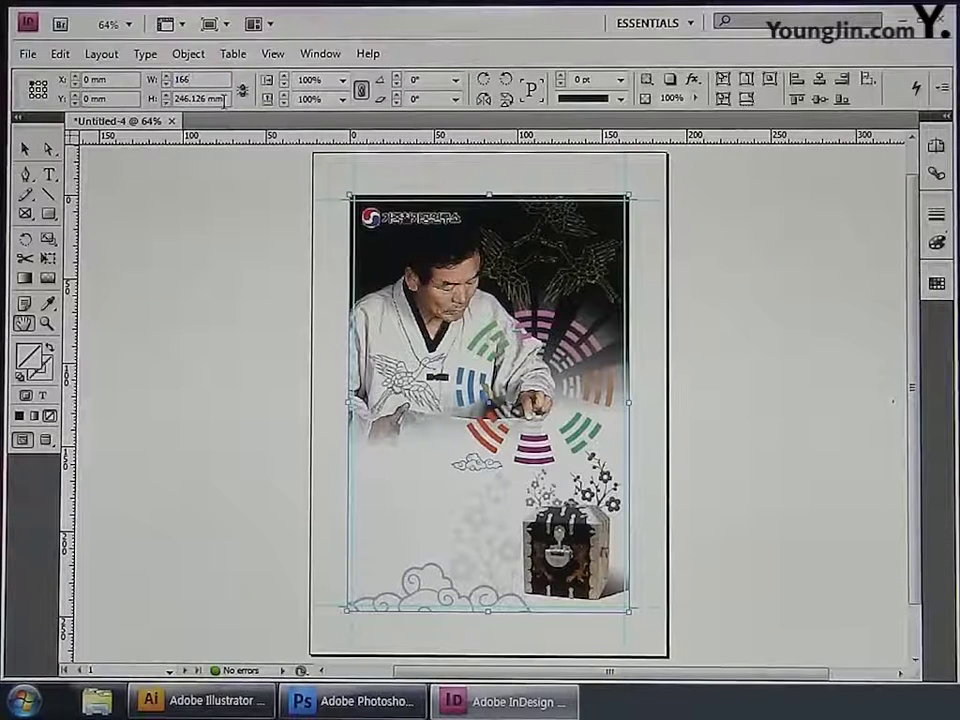
pyautogui.press('Tab')
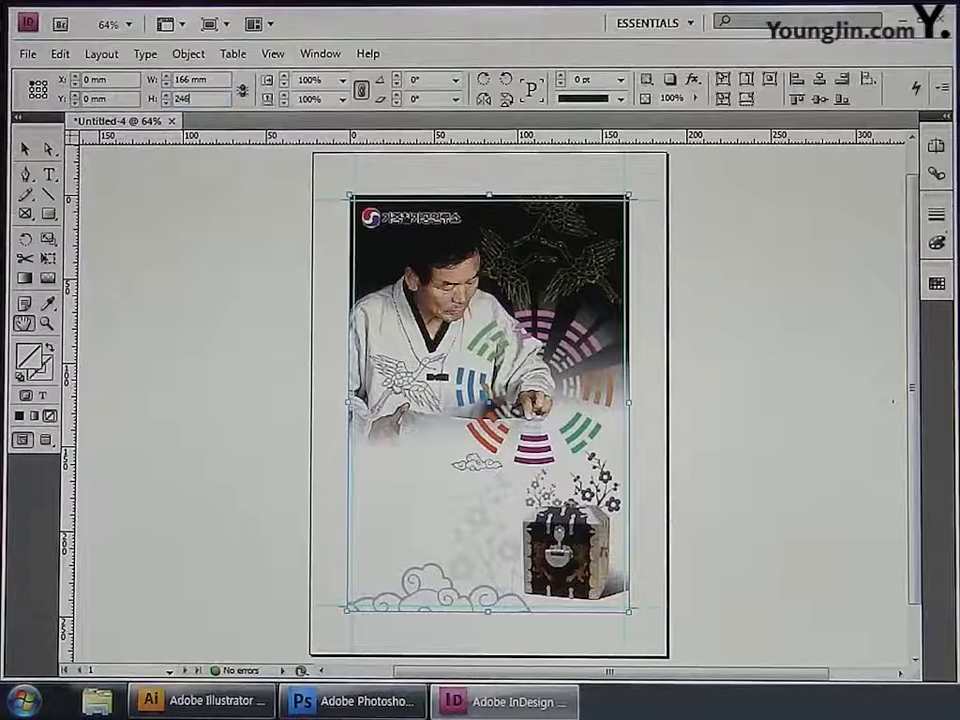
pyautogui.write('246')
pyautogui.press('Return')
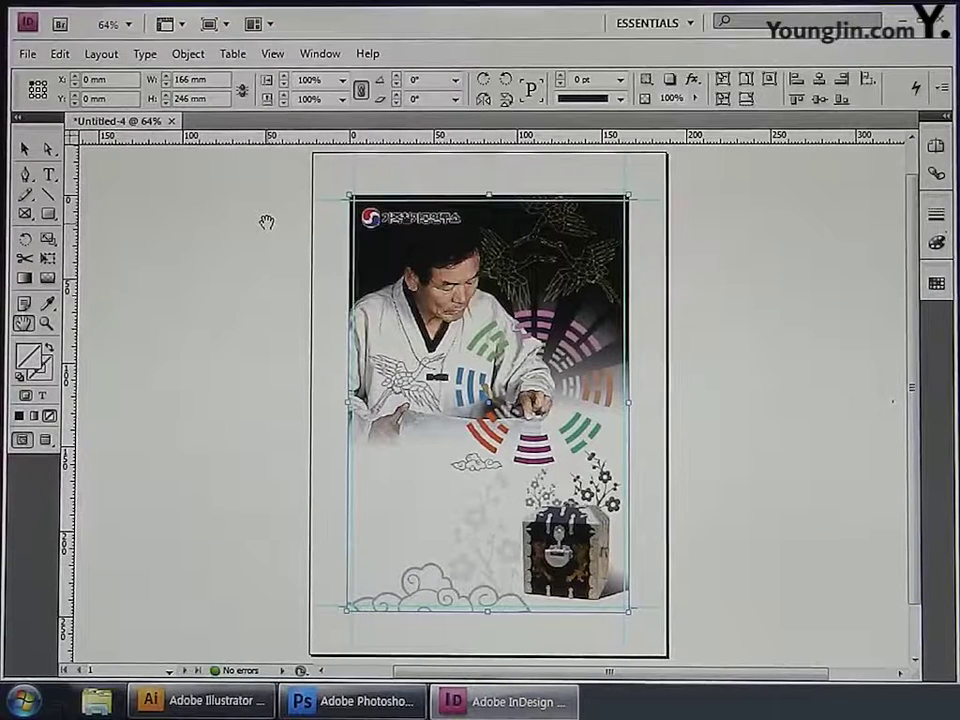
# Draw a rectangle about 160 x 240 mm along the inset guides over the image and set its position to X 3 mm, Y 3 mm.
pyautogui.click(50, 214)
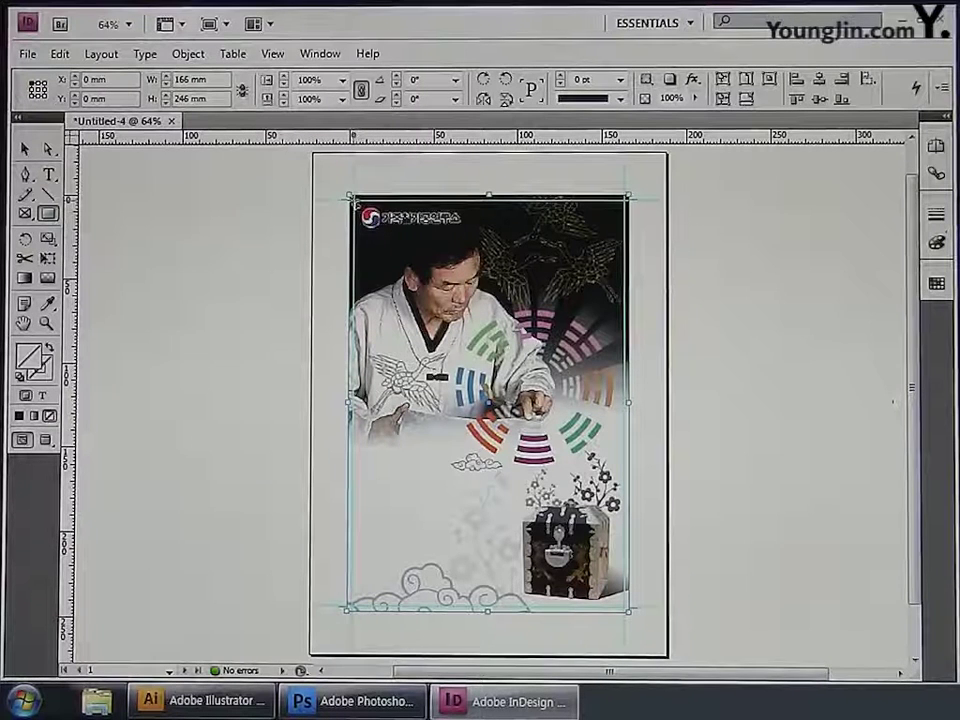
pyautogui.moveTo(351, 198); pyautogui.dragTo(624, 606)
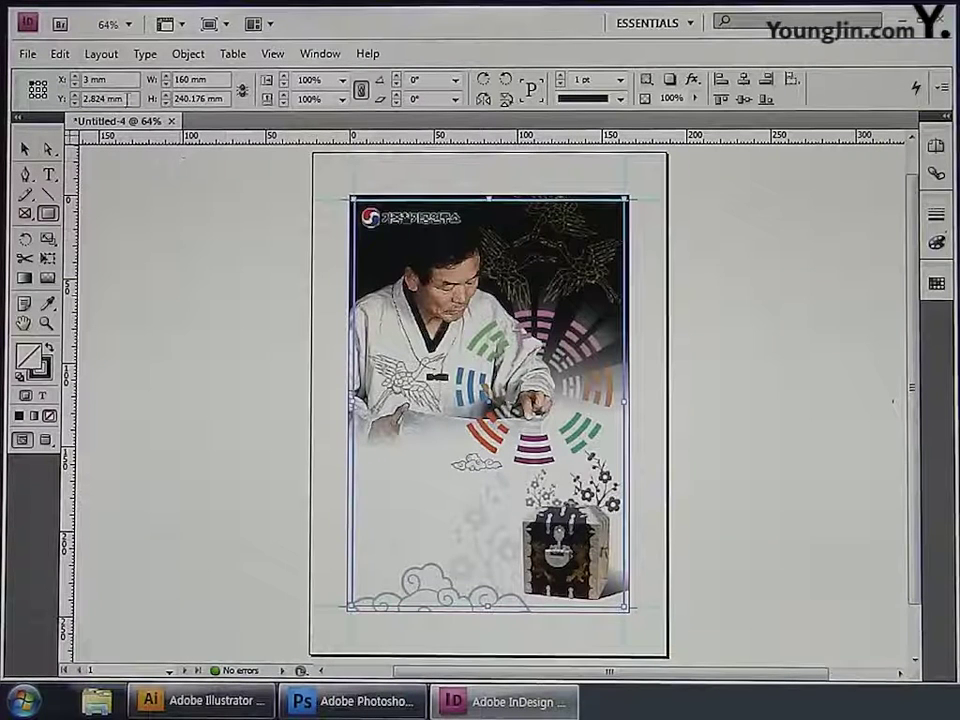
pyautogui.moveTo(119, 80); pyautogui.dragTo(11, 86)
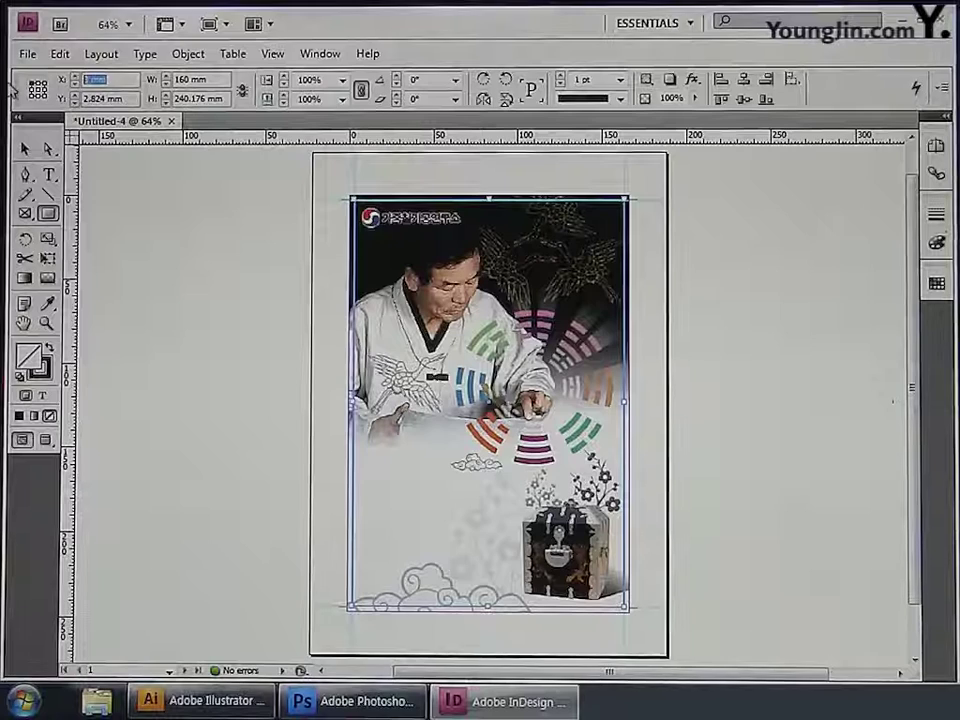
pyautogui.write('3')
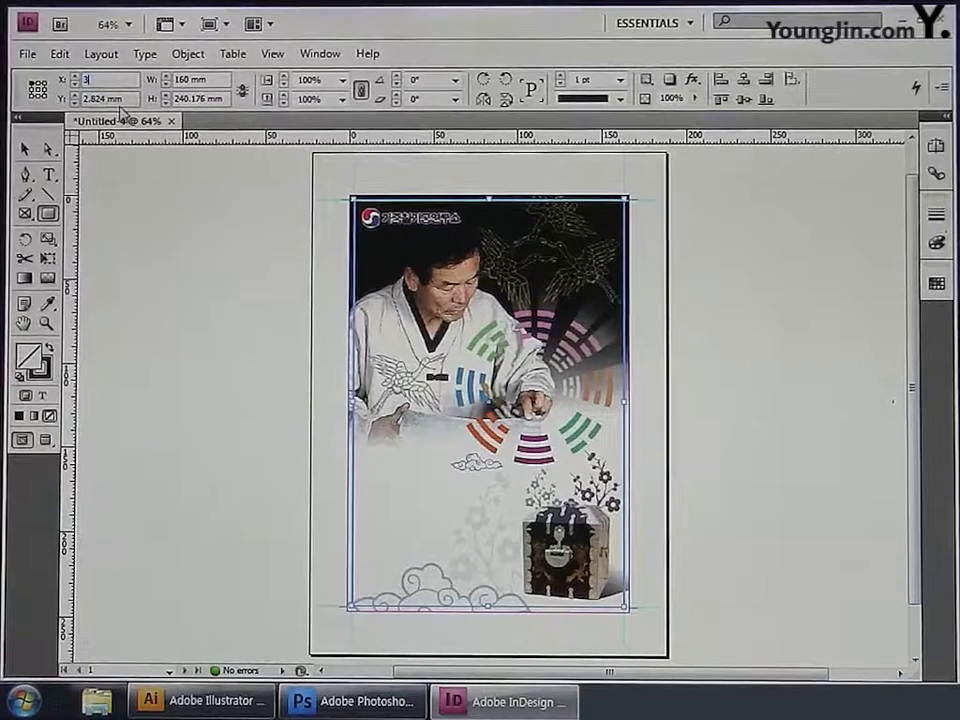
pyautogui.moveTo(122, 99); pyautogui.dragTo(10, 96)
pyautogui.write('3')
pyautogui.press('Return')
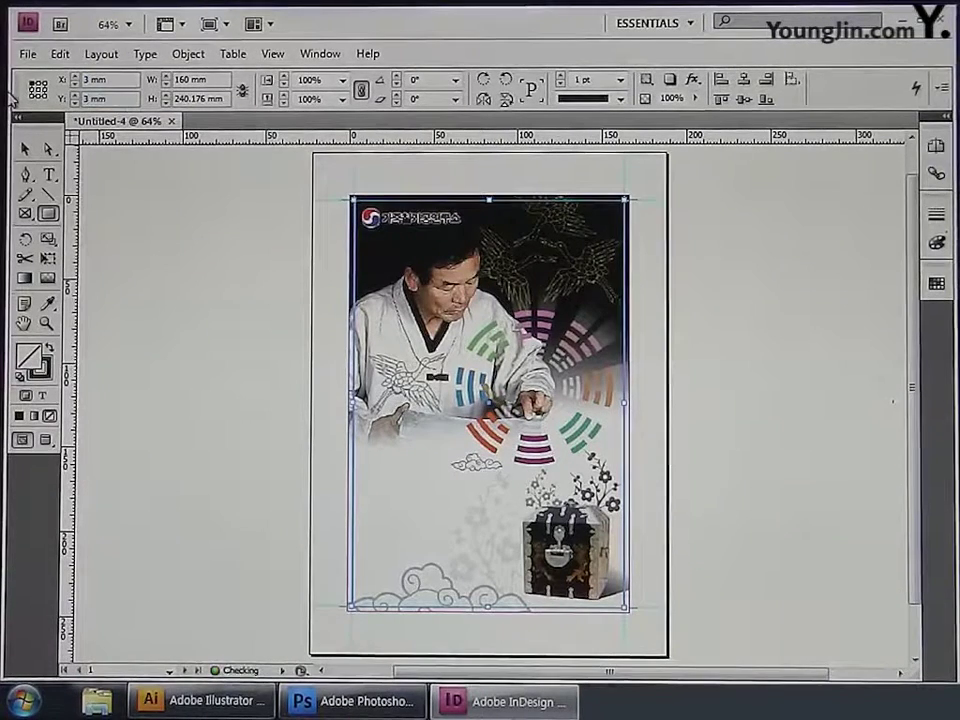
# Set the rectangle's size to 160 mm wide by 240 mm high and check its stroke settings.
pyautogui.moveTo(214, 80); pyautogui.dragTo(10, 86)
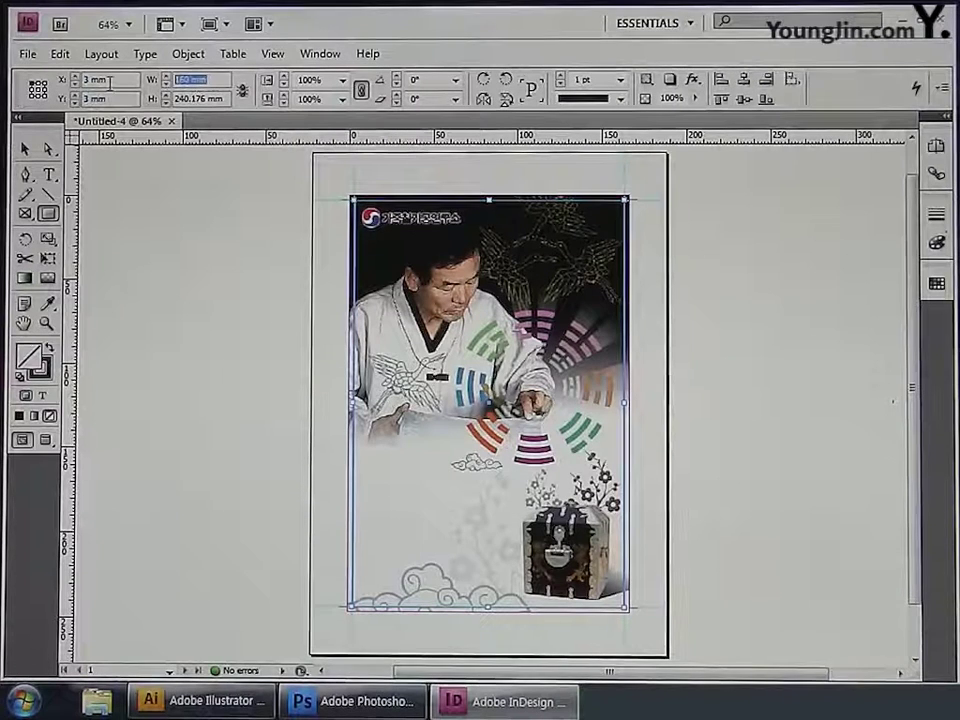
pyautogui.write('160')
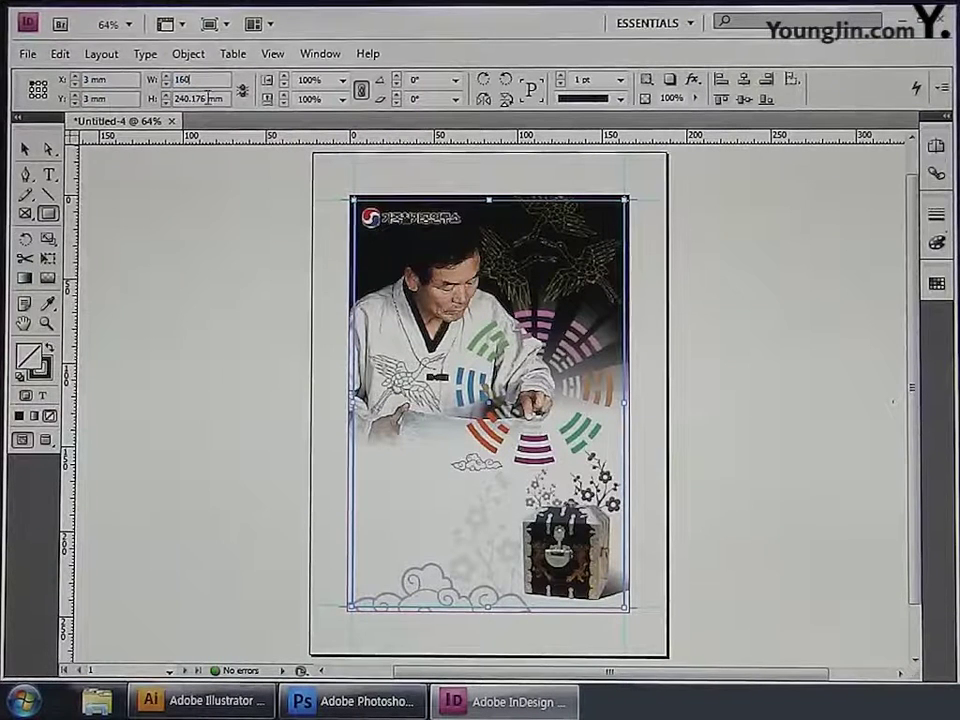
pyautogui.press('Return')
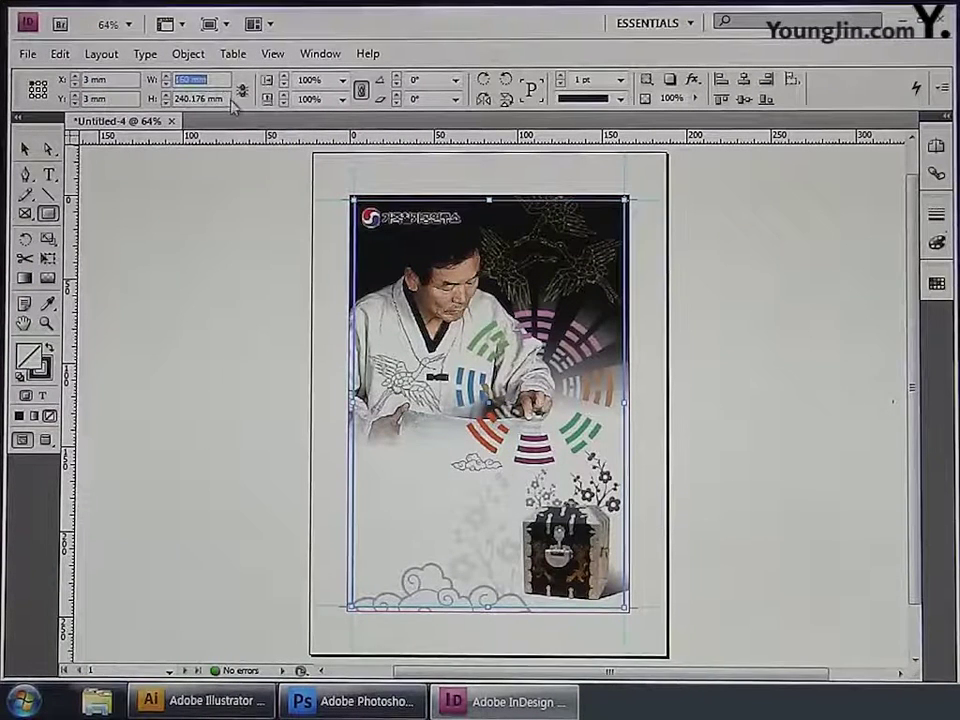
pyautogui.press('Tab')
pyautogui.write('240')
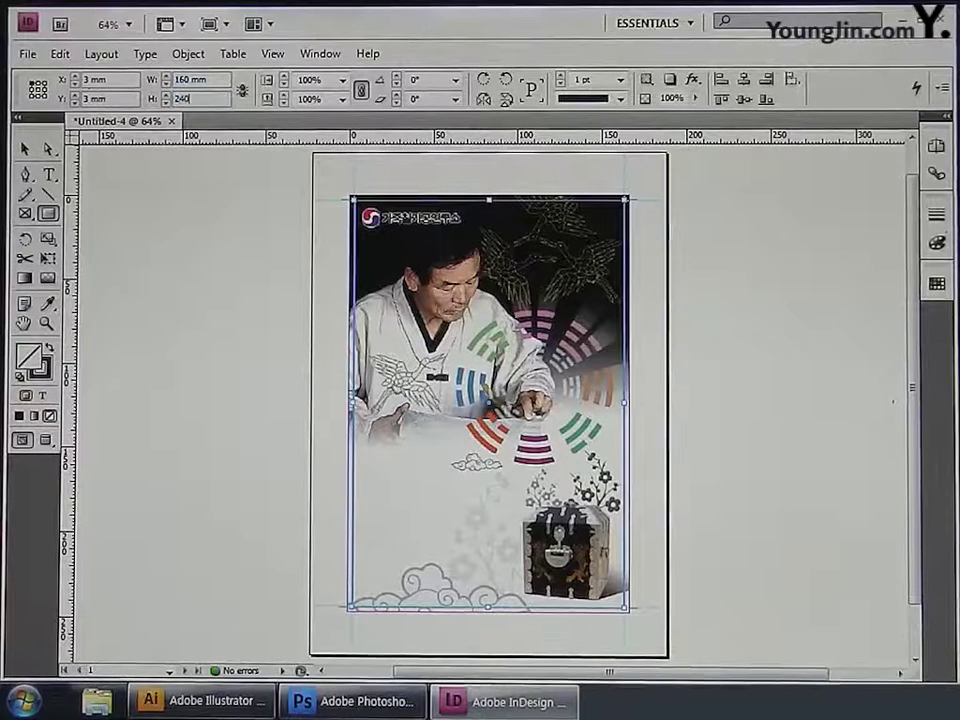
pyautogui.press('Return')
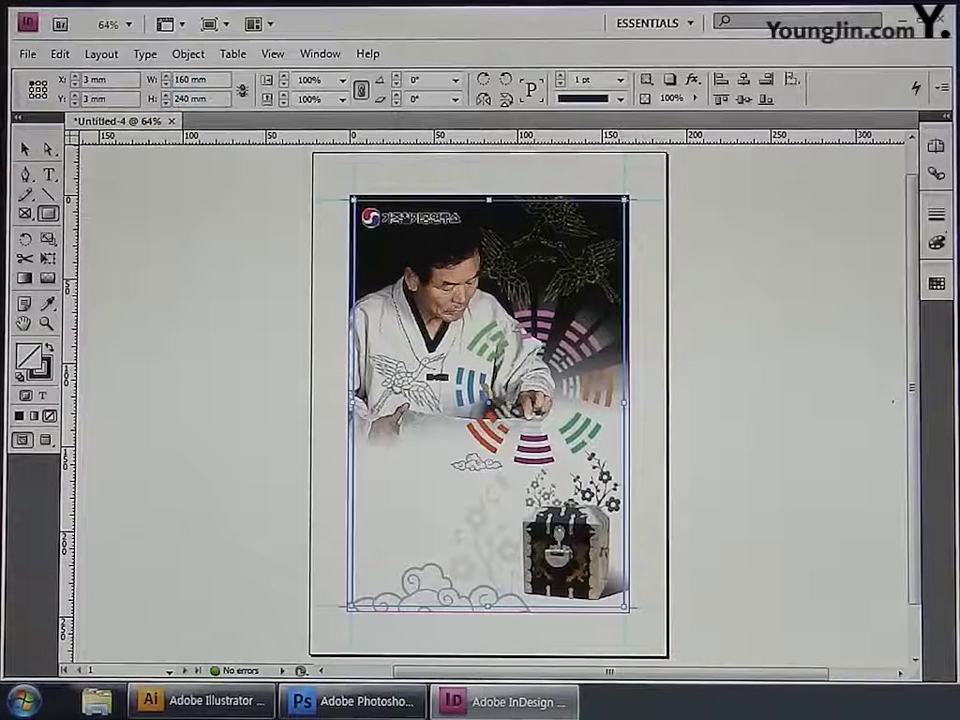
pyautogui.click(936, 214)
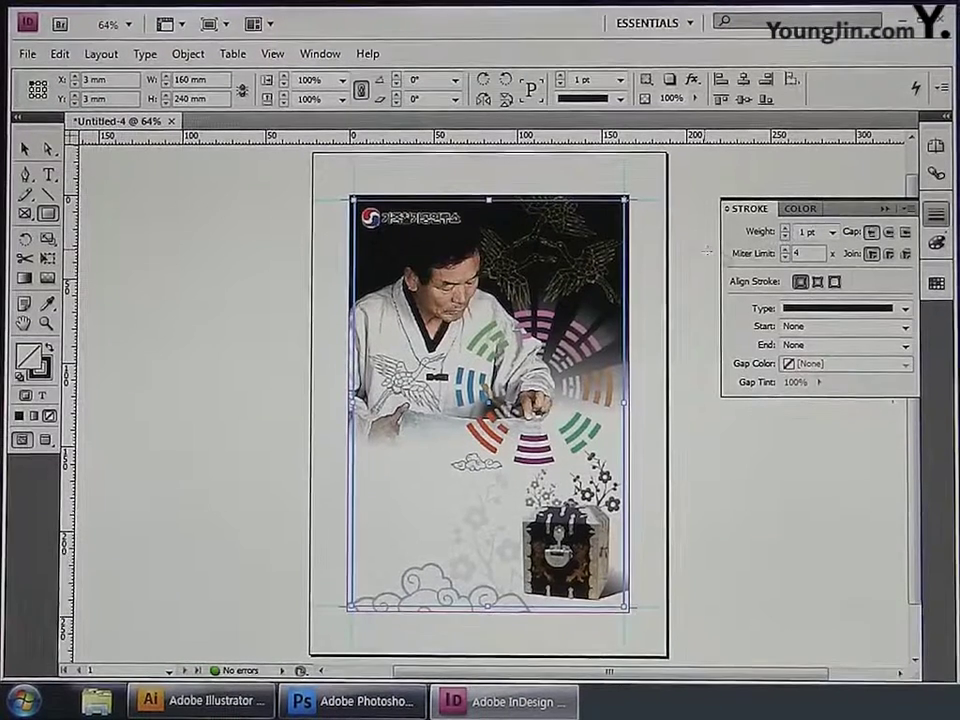
pyautogui.click(937, 216)
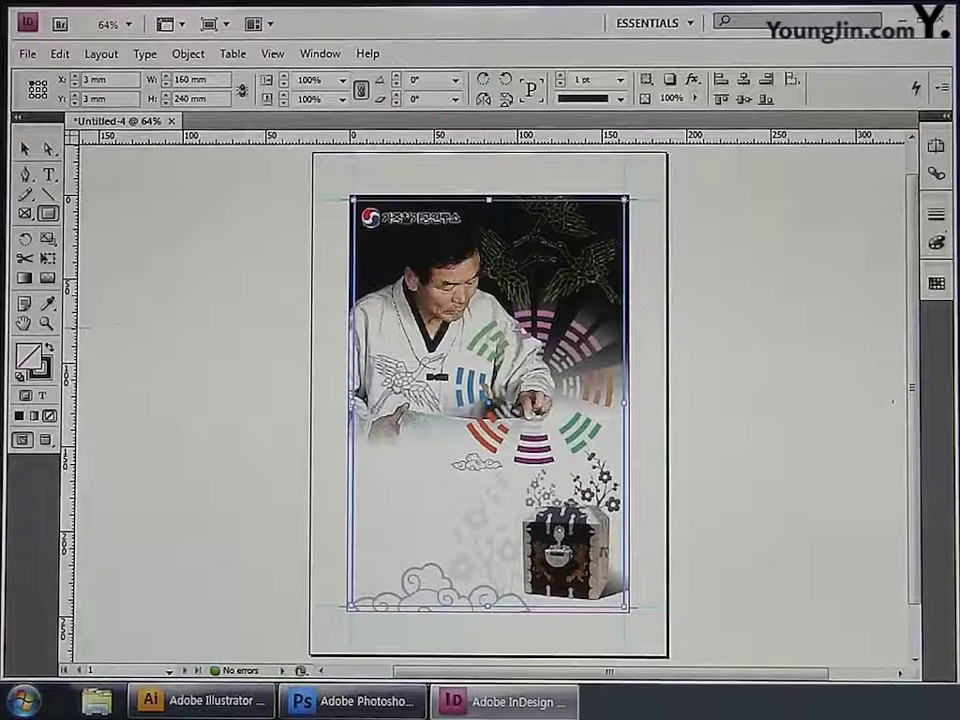
# Create a text frame about 62 x 22 mm on the blank area below the man's hand and enter the person's name.
pyautogui.doubleClick(47, 326)
pyautogui.moveTo(403, 509); pyautogui.dragTo(401, 407)
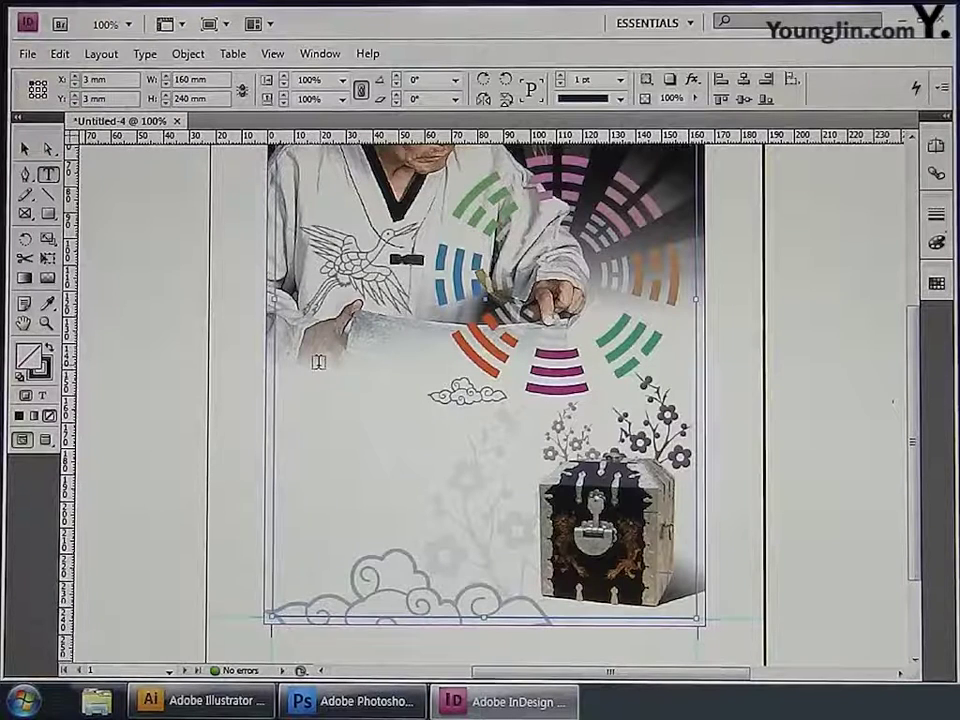
pyautogui.moveTo(318, 365); pyautogui.dragTo(481, 424)
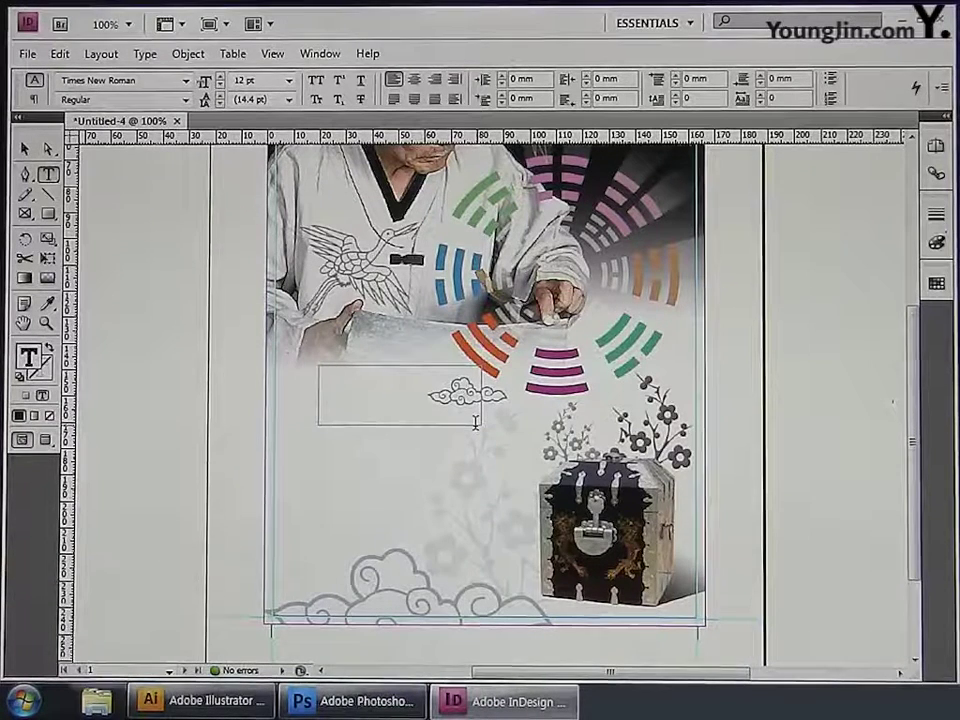
pyautogui.write('□')
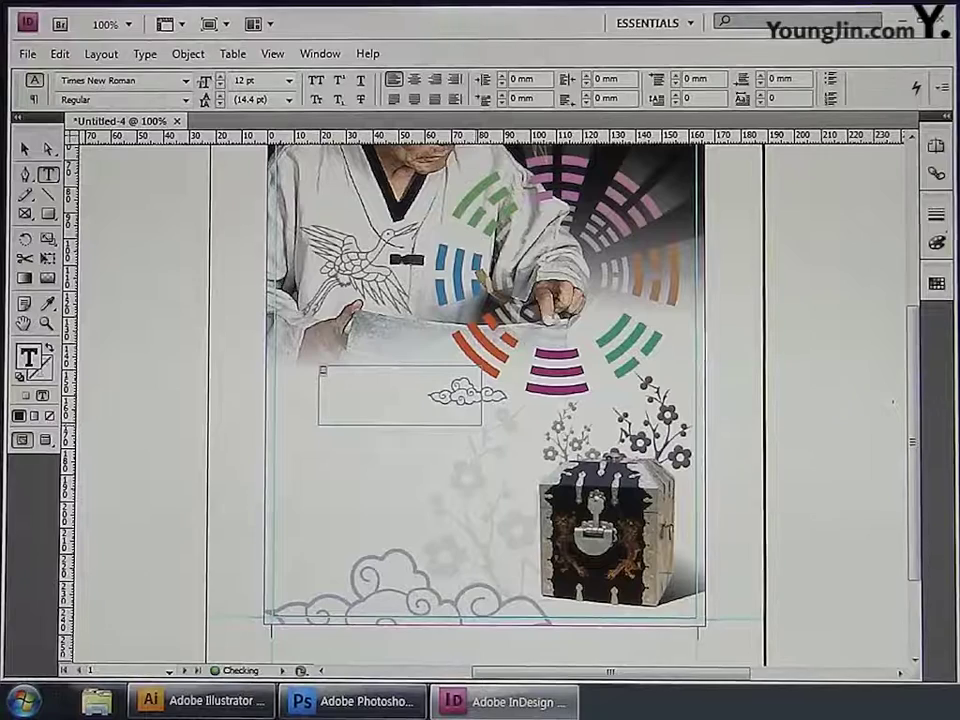
pyautogui.write('□□')
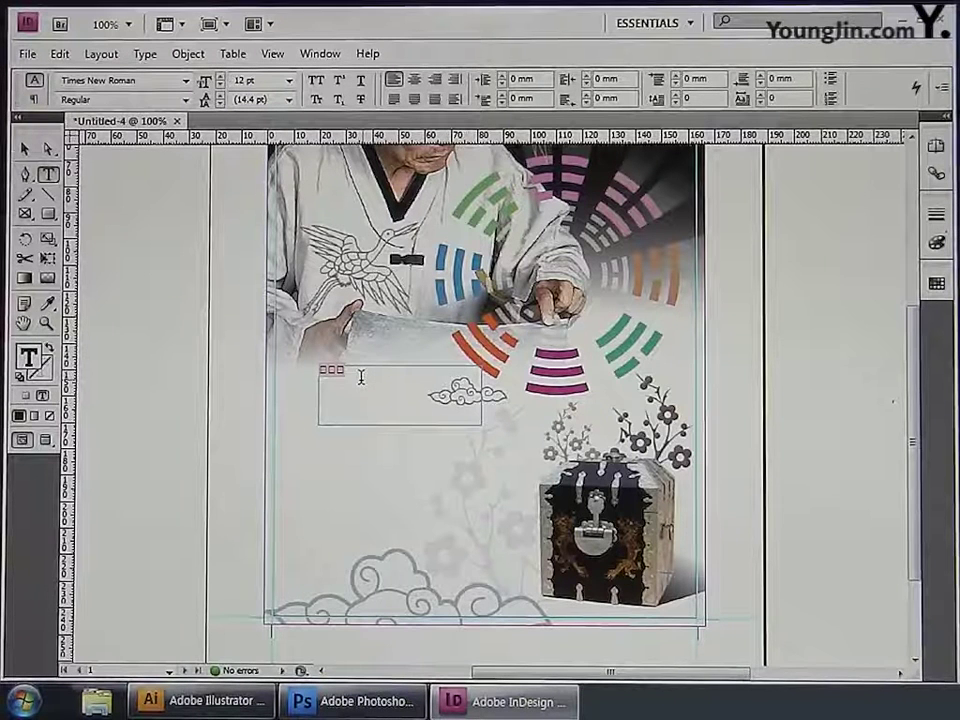
# Set the font of the name text to HYHeadLine-Medium.
pyautogui.moveTo(360, 372); pyautogui.dragTo(319, 373)
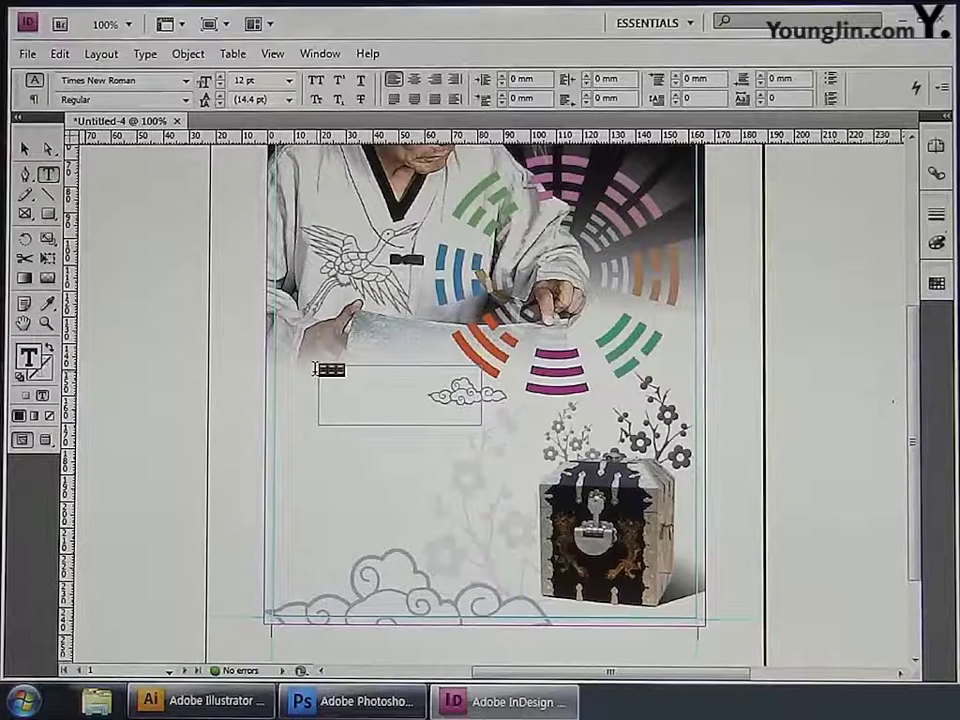
pyautogui.click(146, 55)
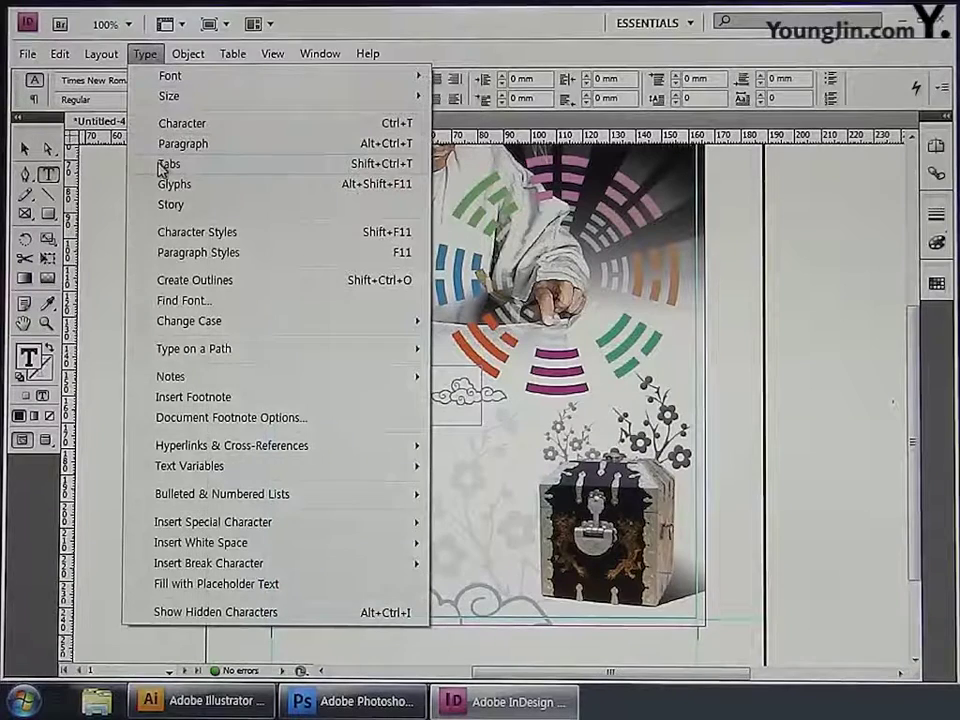
pyautogui.click(170, 124)
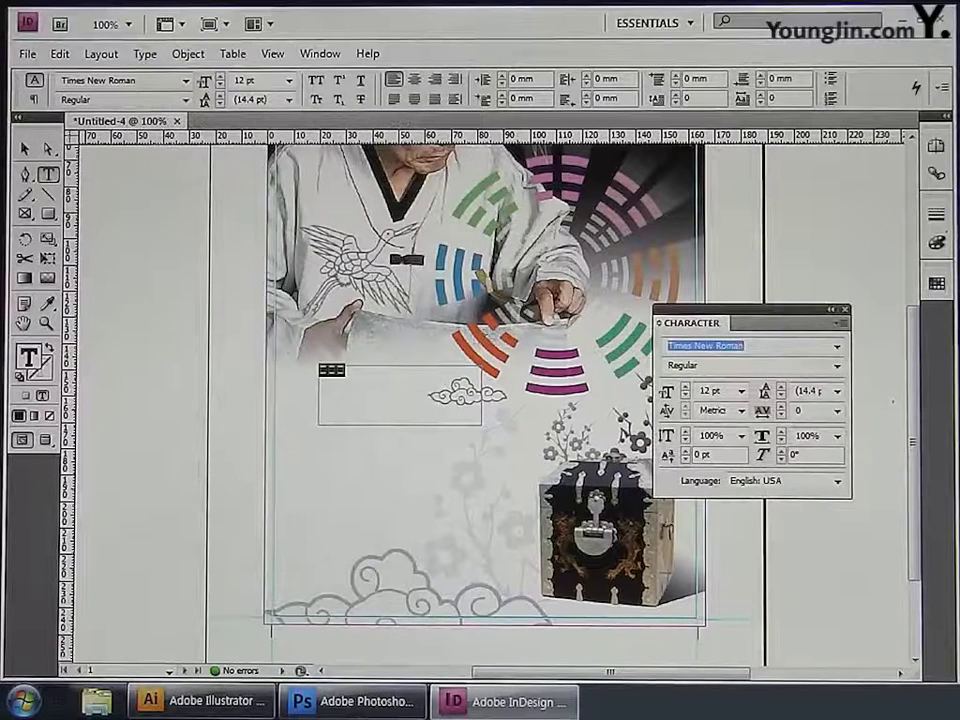
pyautogui.click(838, 348)
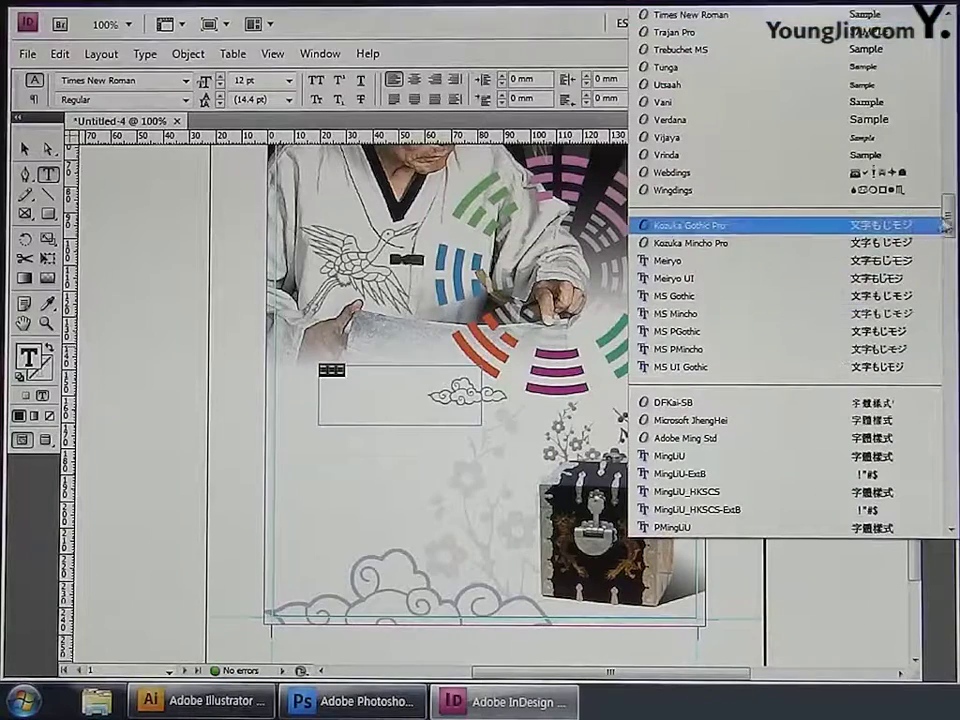
pyautogui.moveTo(951, 222); pyautogui.dragTo(932, 336)
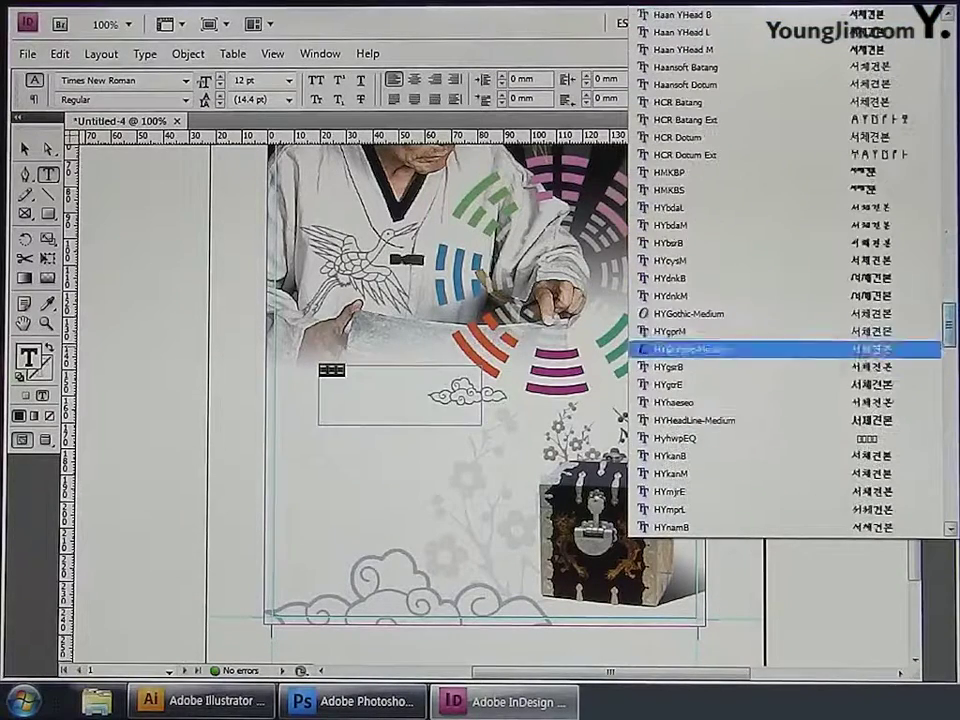
pyautogui.click(744, 423)
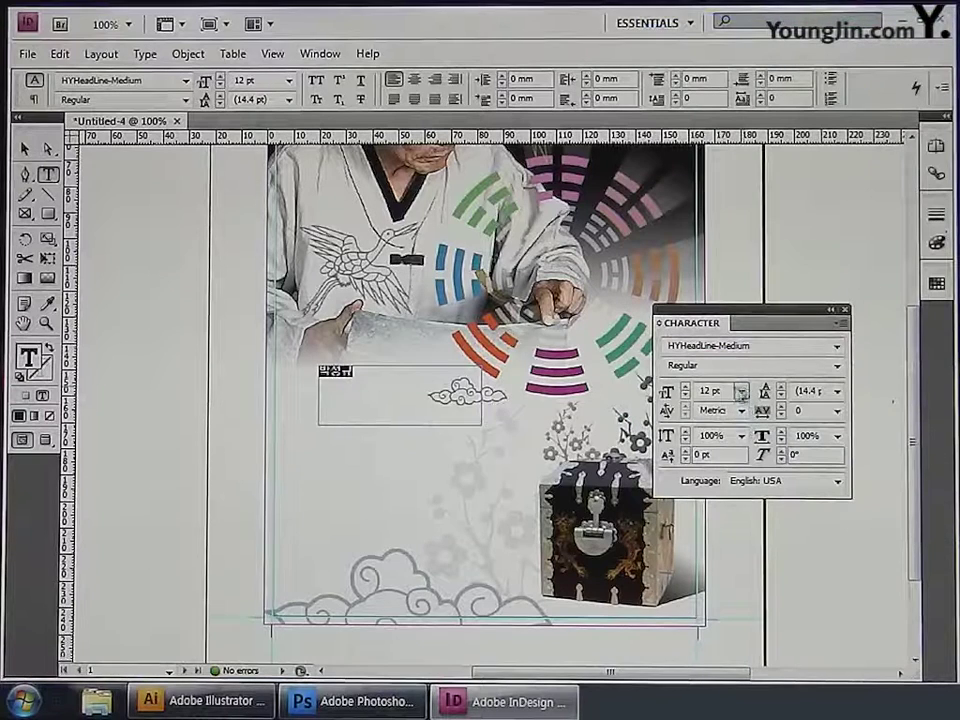
# Set the name text to 45 pt with tracking 15, and move its frame to about X 11 mm, Y 148 mm.
pyautogui.click(712, 391)
pyautogui.write('45')
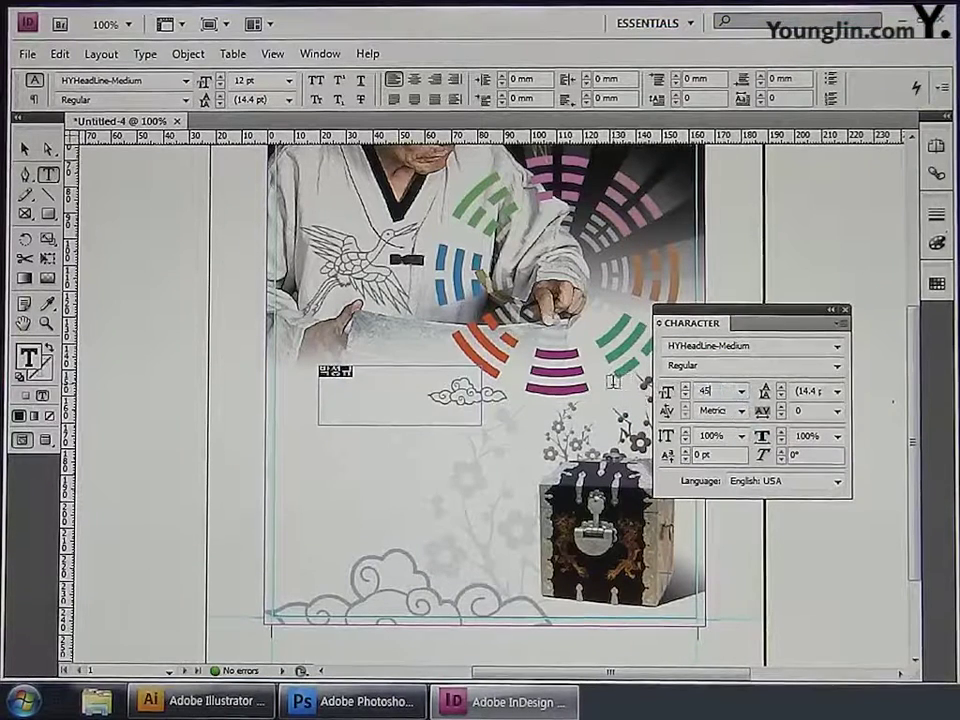
pyautogui.press('Return')
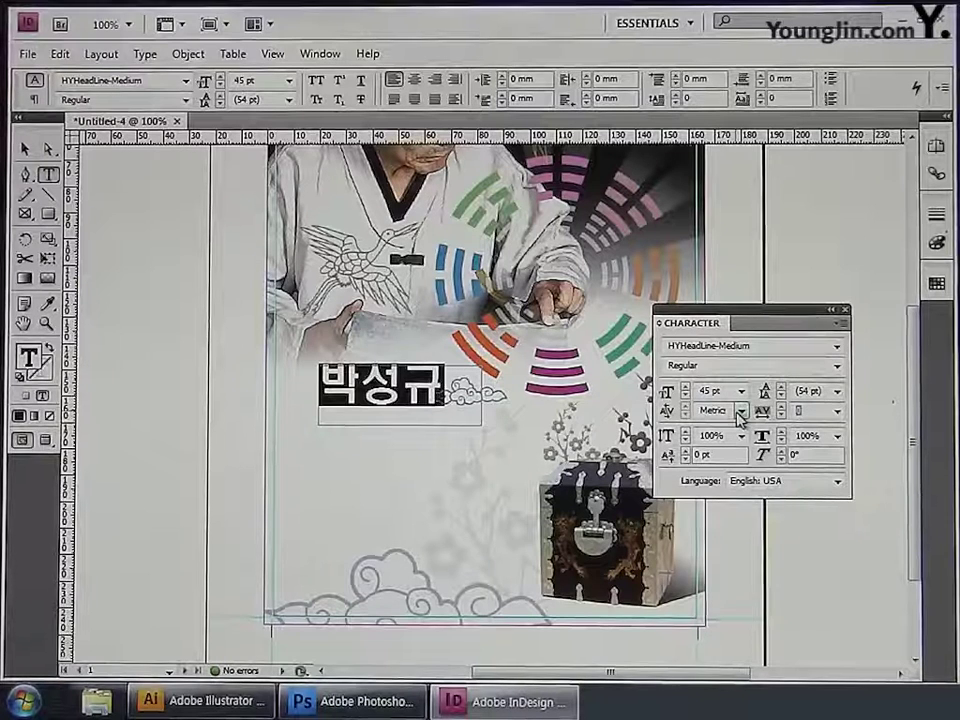
pyautogui.write('15')
pyautogui.press('Return')
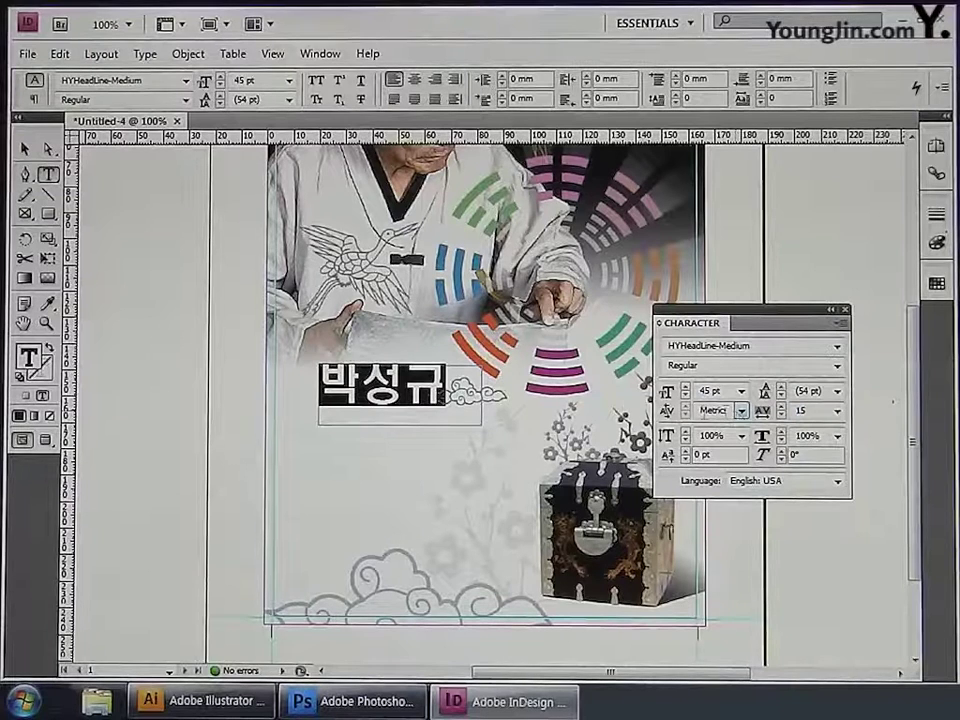
pyautogui.click(25, 148)
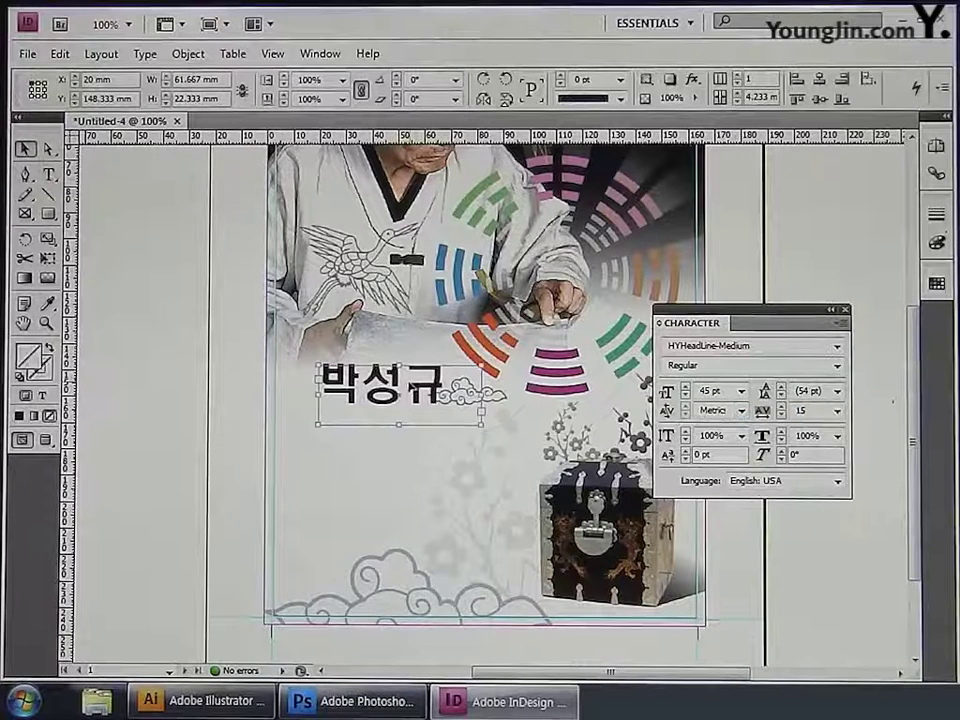
pyautogui.moveTo(423, 384); pyautogui.dragTo(401, 383)
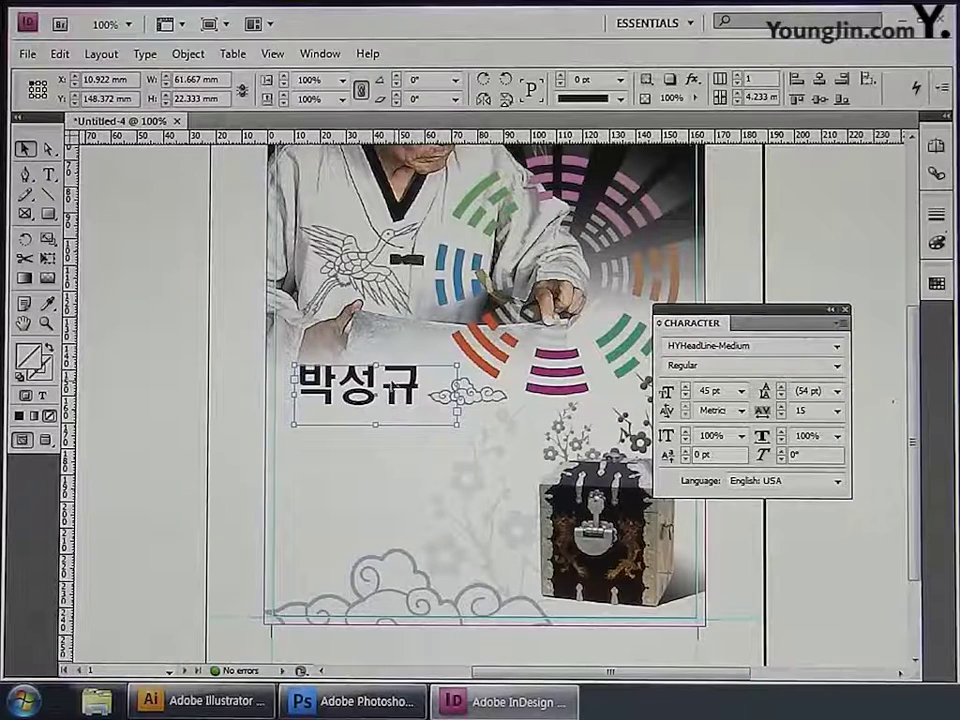
# Create a narrow text frame directly above the name and enter a line of Korean text in it.
pyautogui.click(51, 180)
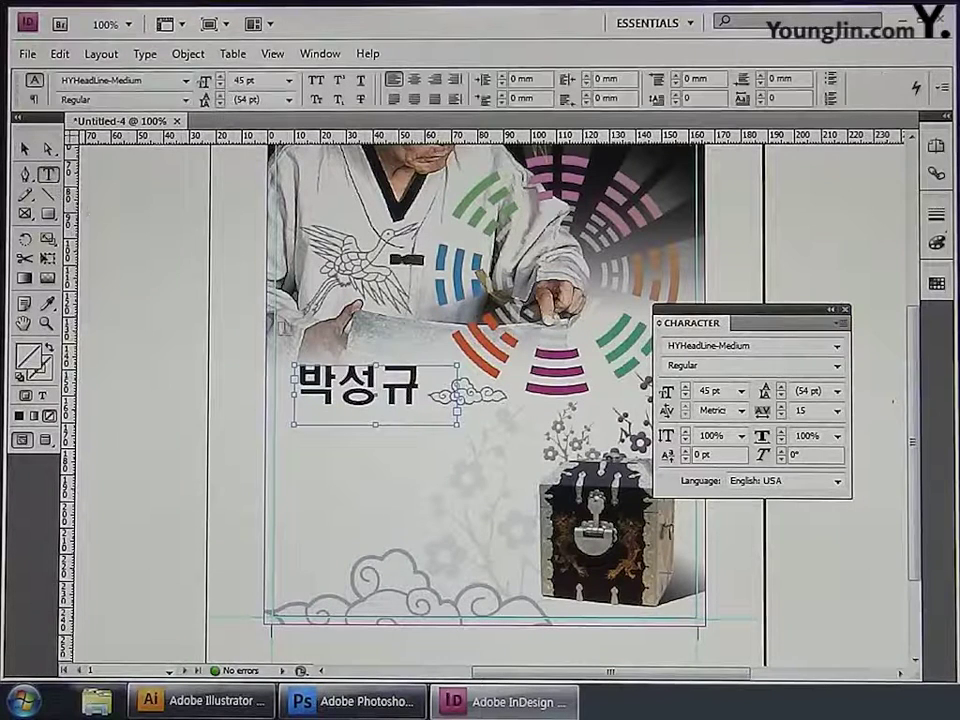
pyautogui.moveTo(297, 342); pyautogui.dragTo(466, 356)
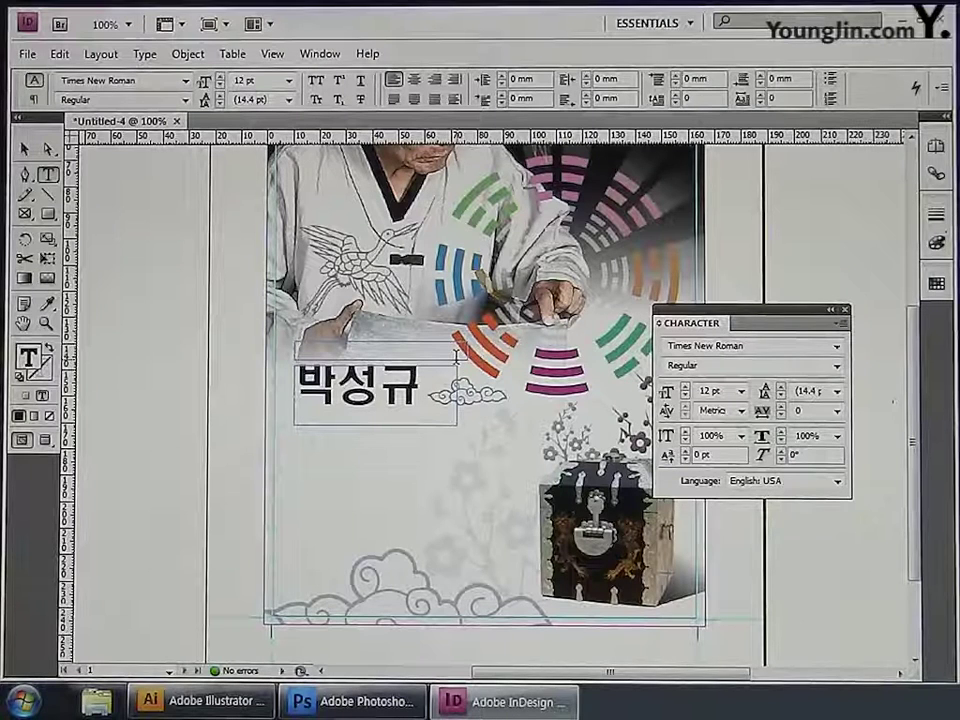
pyautogui.click(457, 355)
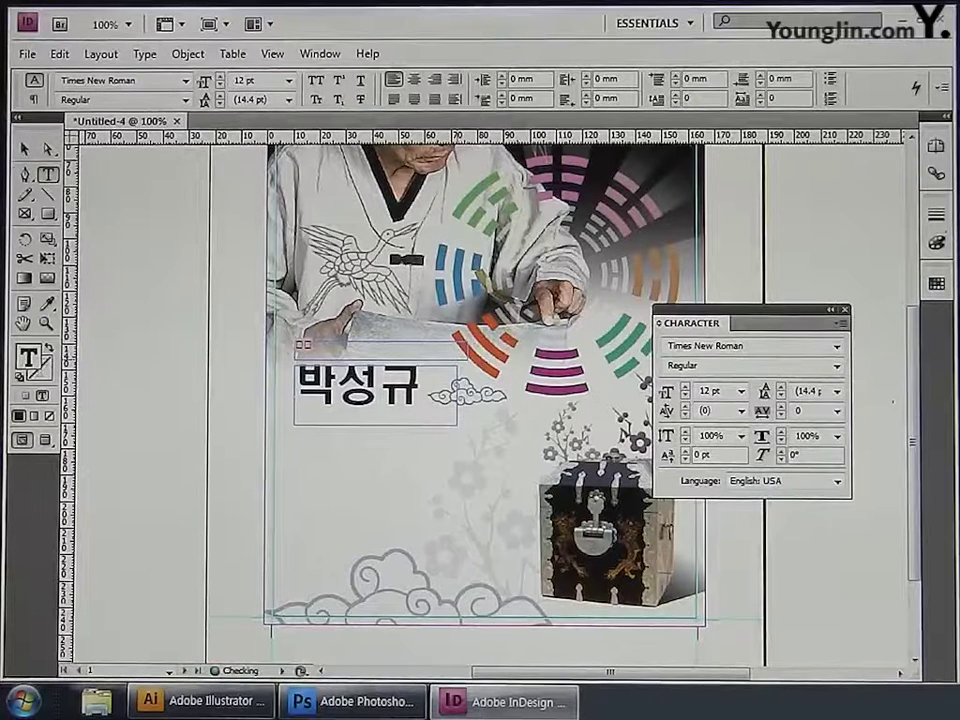
pyautogui.write('□□□□')
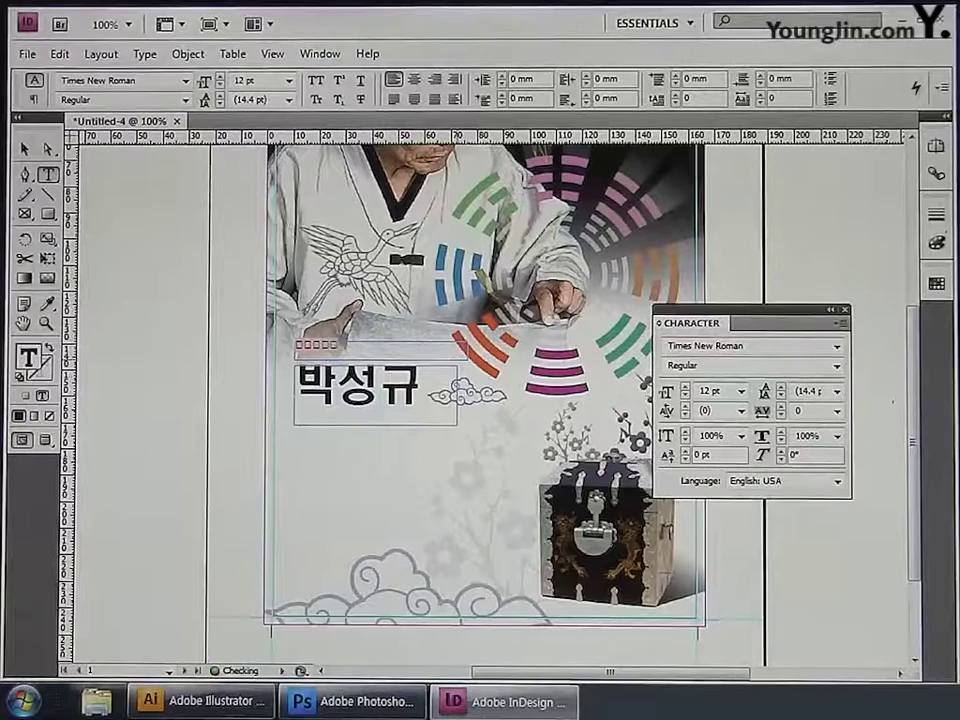
pyautogui.write(' □□□□□□')
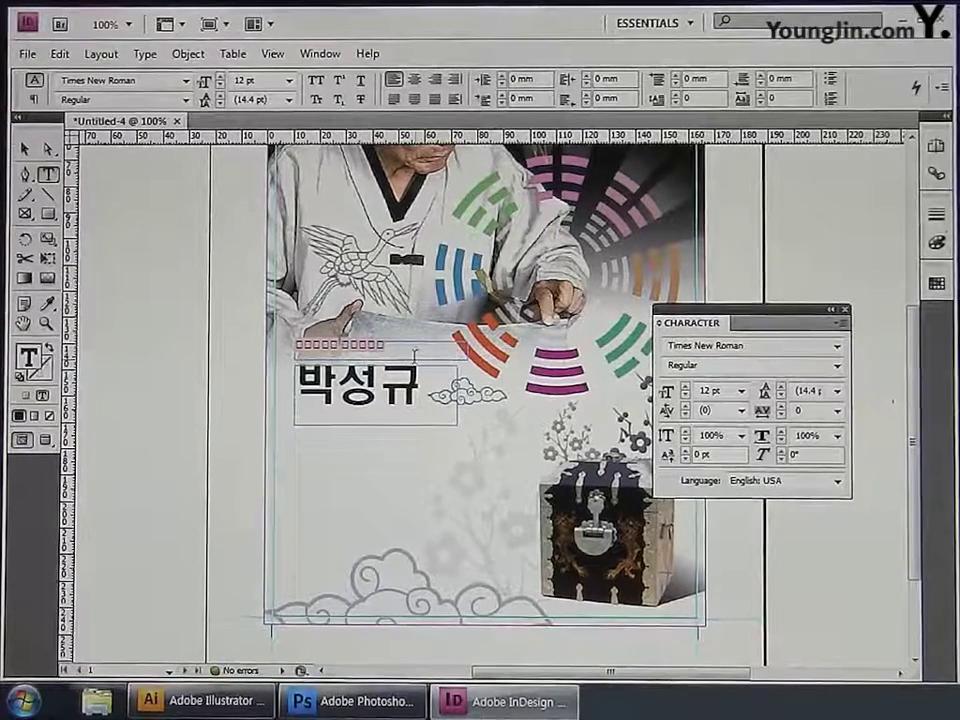
# Set the font of the Korean text line above the name to HYHeadLine-Medium.
pyautogui.doubleClick(384, 344)
pyautogui.moveTo(384, 344); pyautogui.dragTo(296, 345)
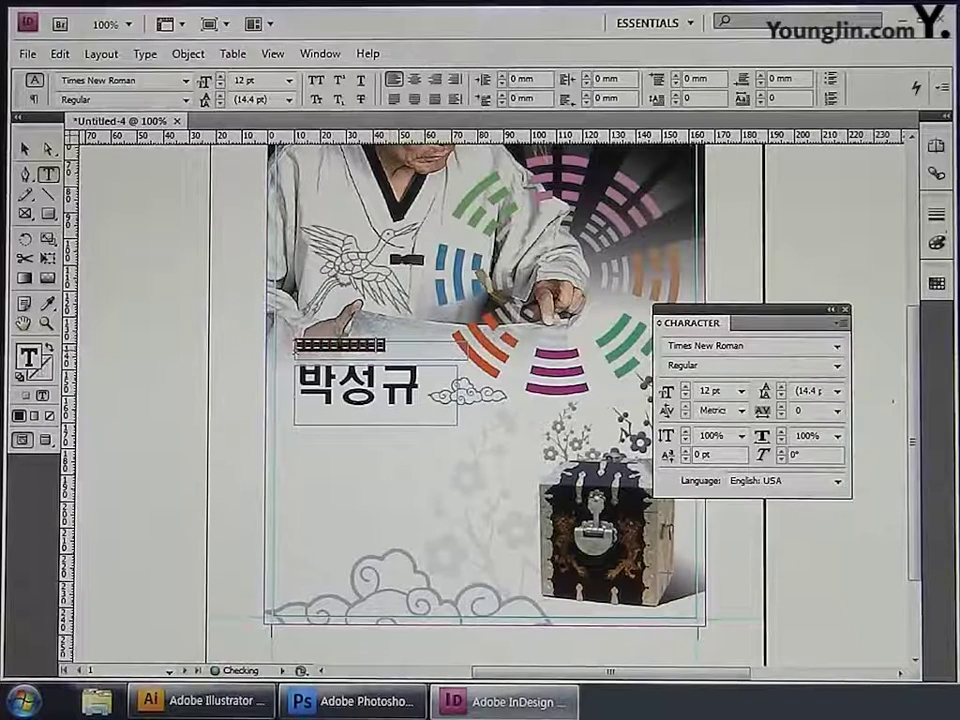
pyautogui.click(837, 350)
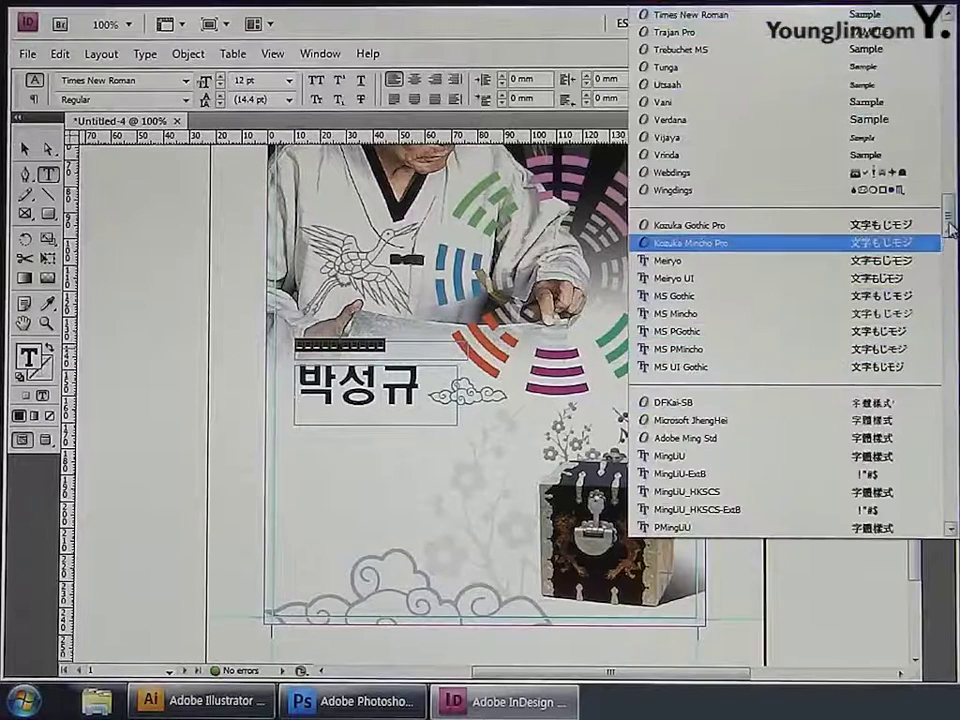
pyautogui.moveTo(948, 228); pyautogui.dragTo(945, 326)
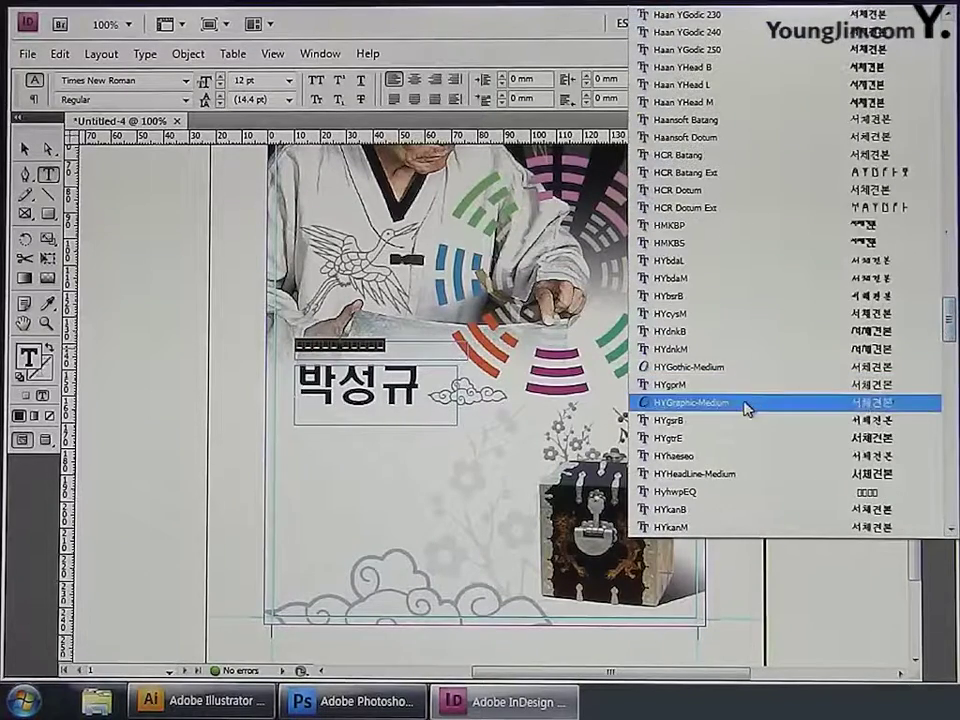
pyautogui.click(724, 473)
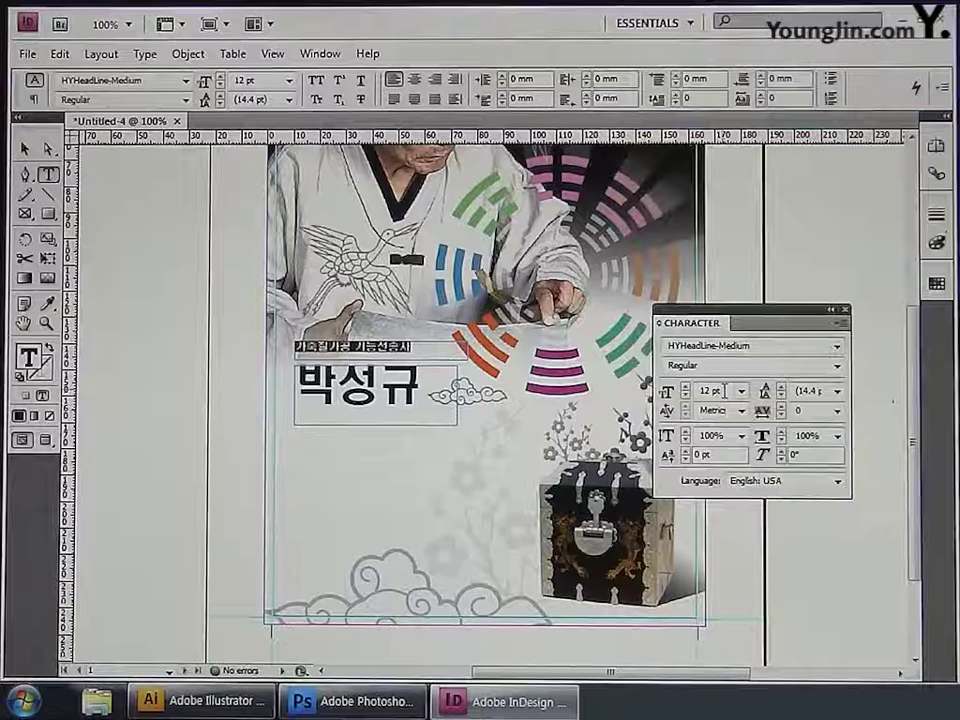
# Set the text line above the name to 16 pt with tracking -58.
pyautogui.write('16')
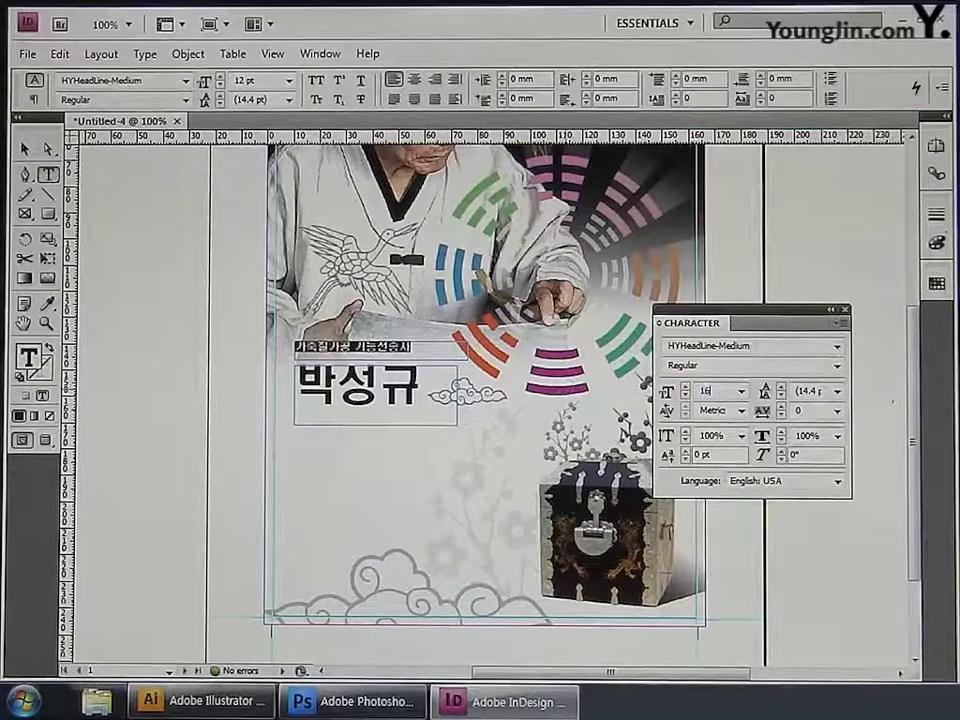
pyautogui.click(797, 411)
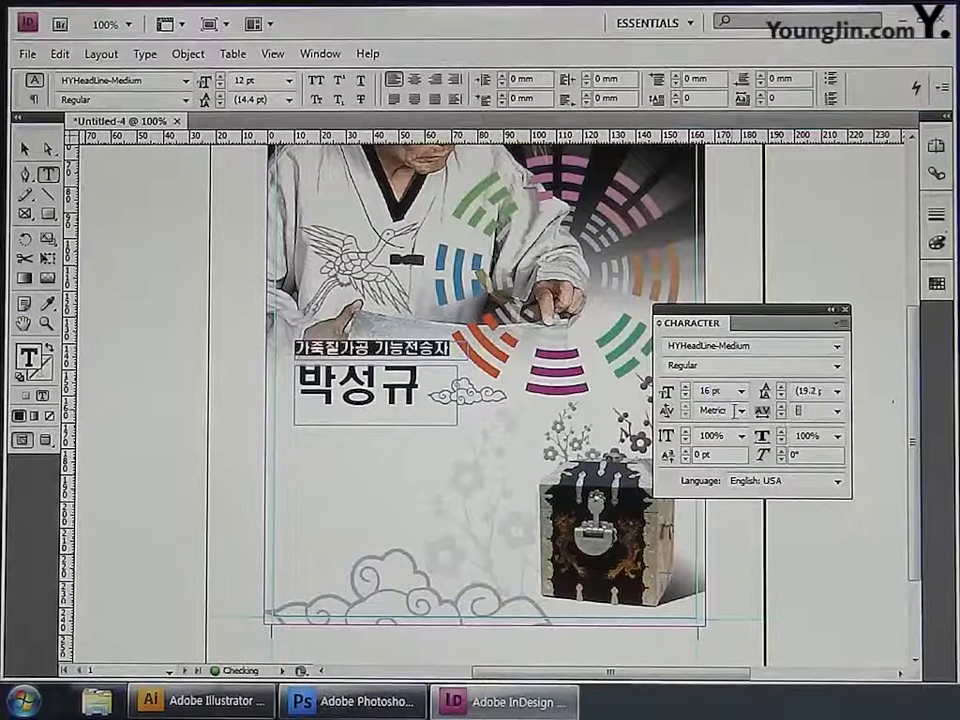
pyautogui.write('-58')
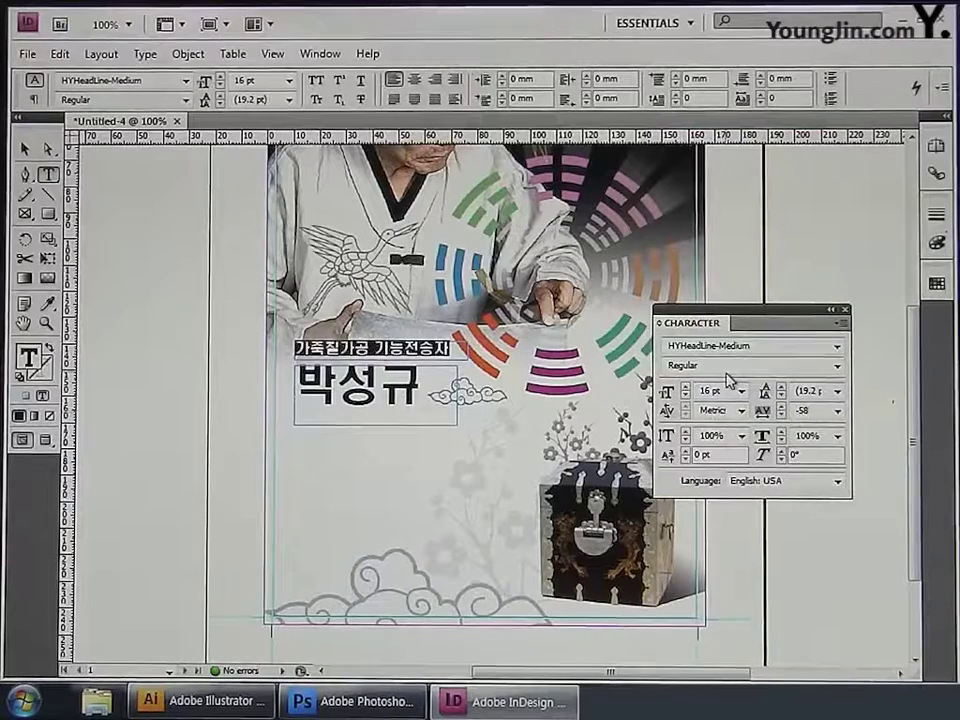
pyautogui.press('Return')
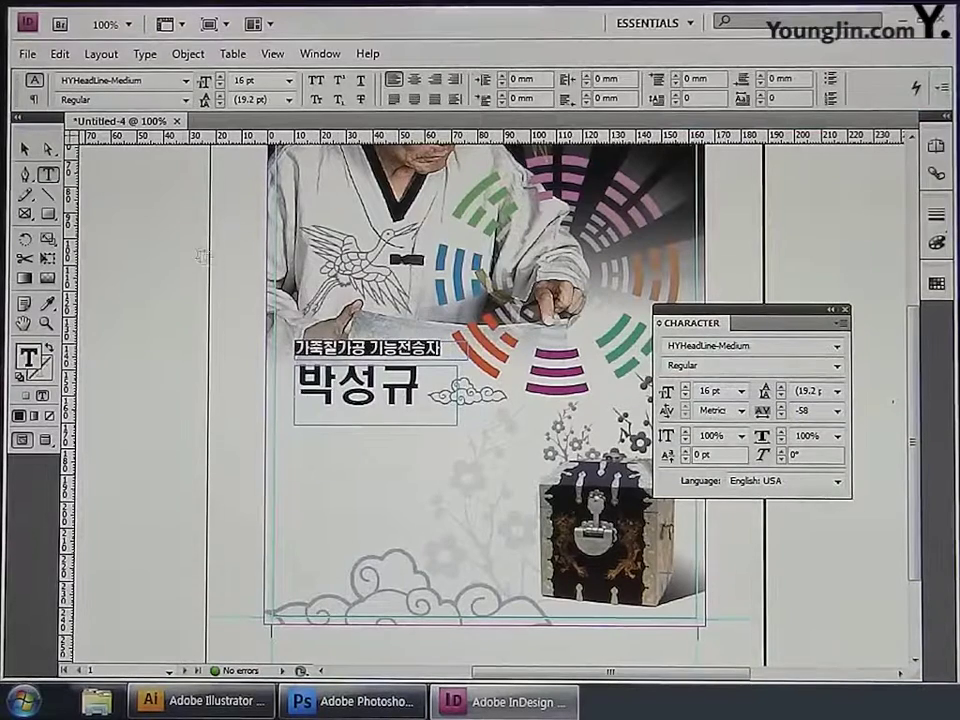
pyautogui.click(25, 148)
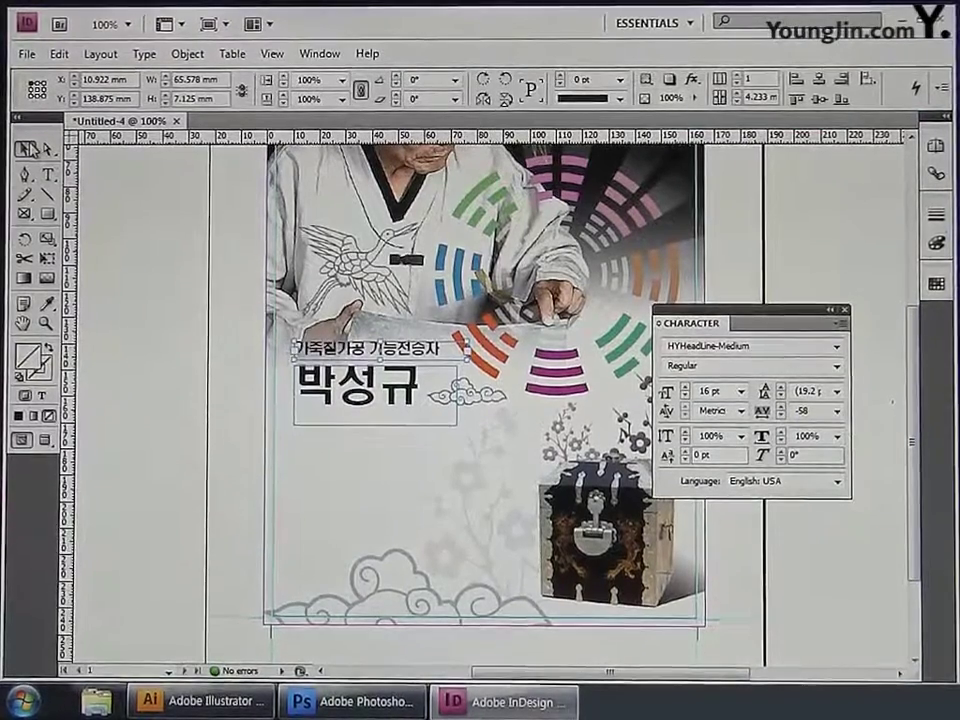
# Create a text frame about 72 x 52 mm below the name and paste the Korean body paragraph into it.
pyautogui.click(47, 174)
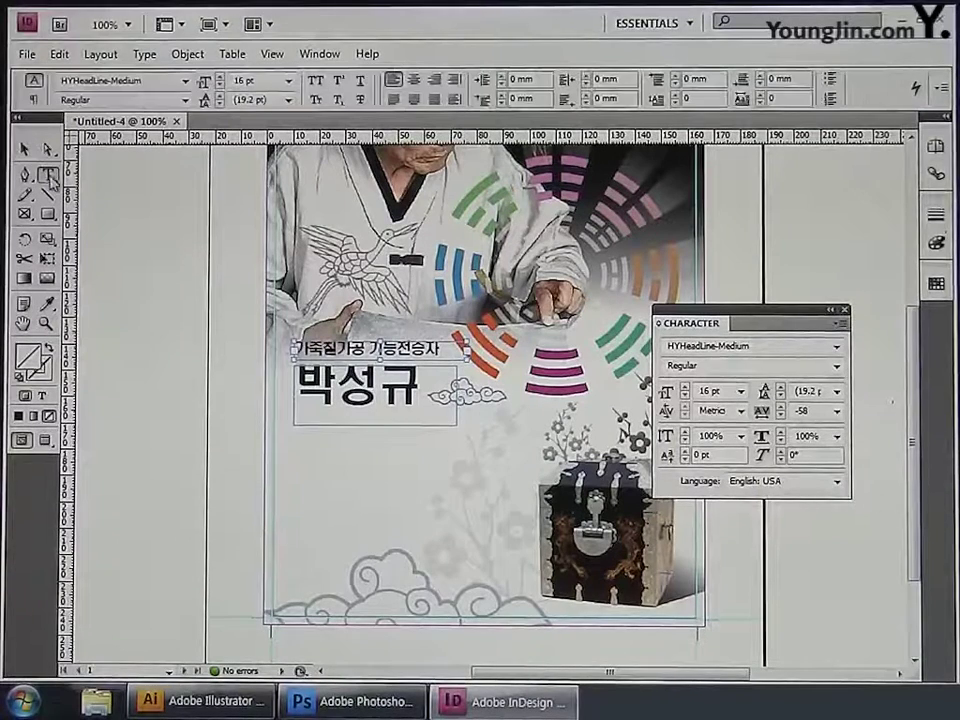
pyautogui.moveTo(294, 440); pyautogui.dragTo(485, 577)
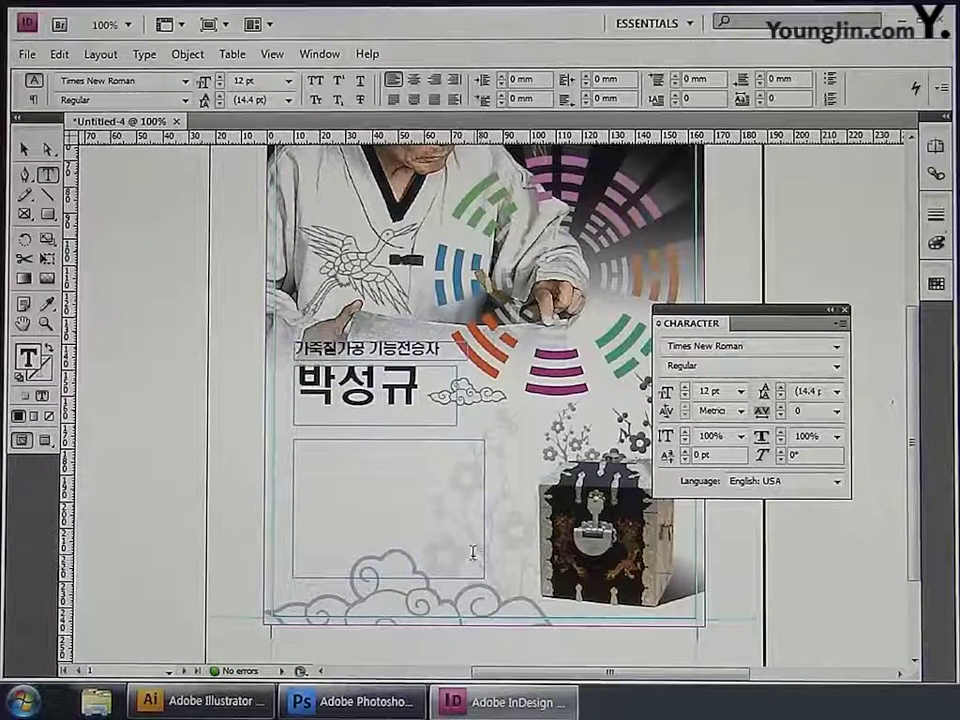
pyautogui.hotkey('ctrl', 'v')
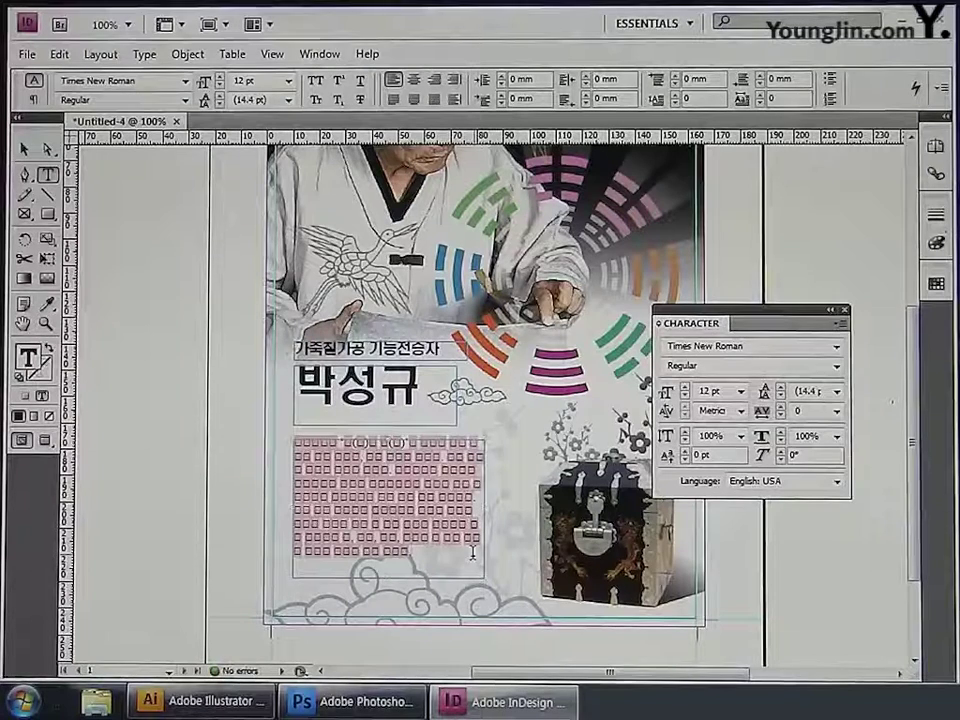
# Set the font of the whole body paragraph to HYmjrE.
pyautogui.moveTo(462, 553); pyautogui.dragTo(291, 441)
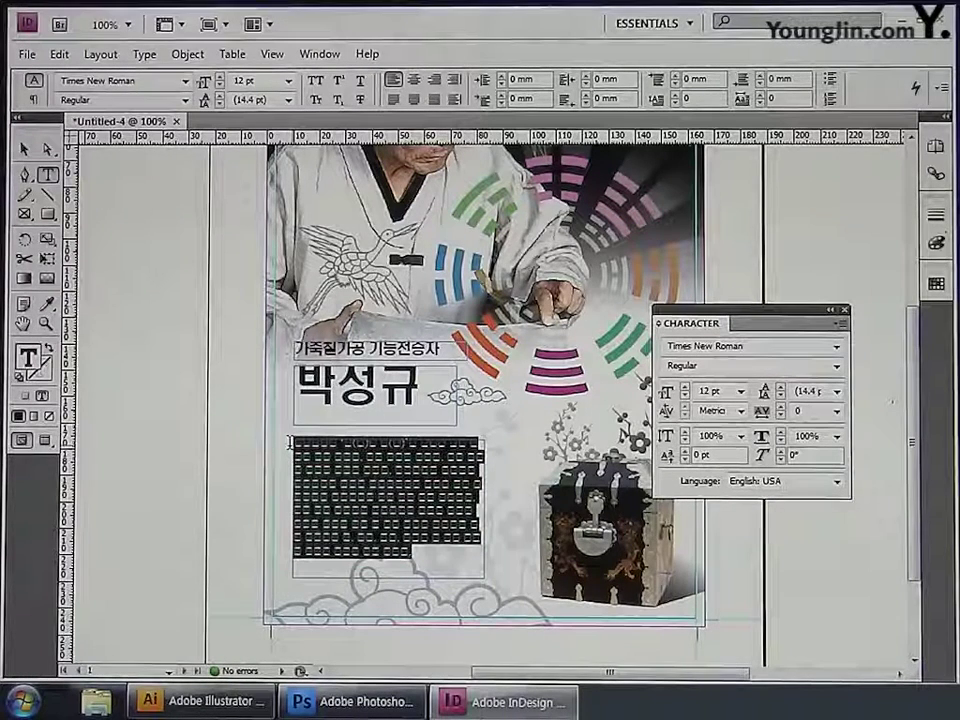
pyautogui.click(836, 348)
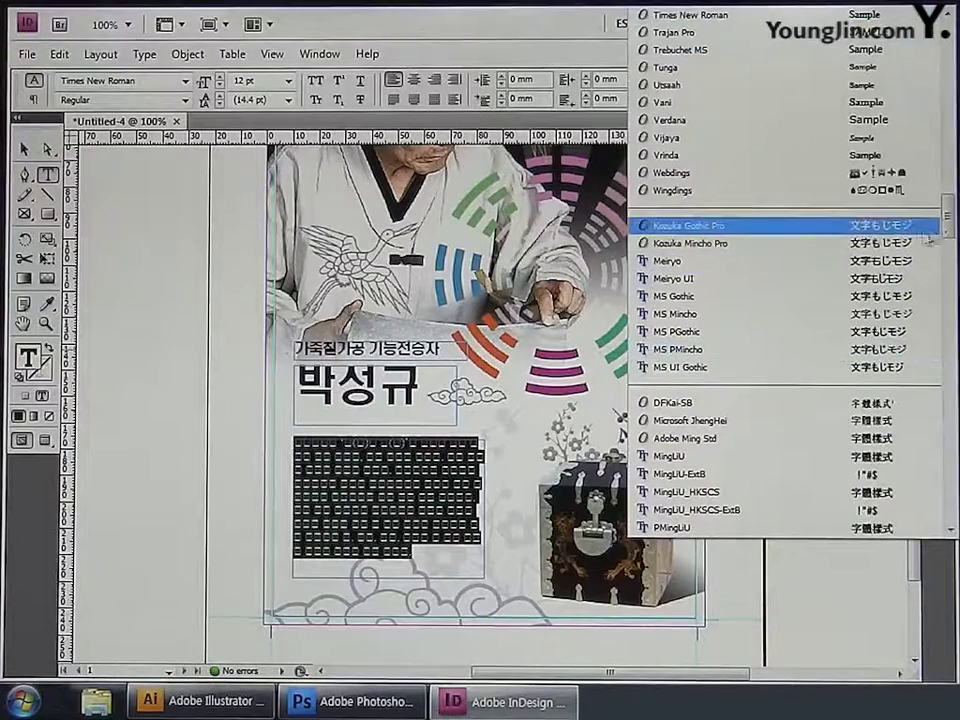
pyautogui.moveTo(950, 222); pyautogui.dragTo(944, 346)
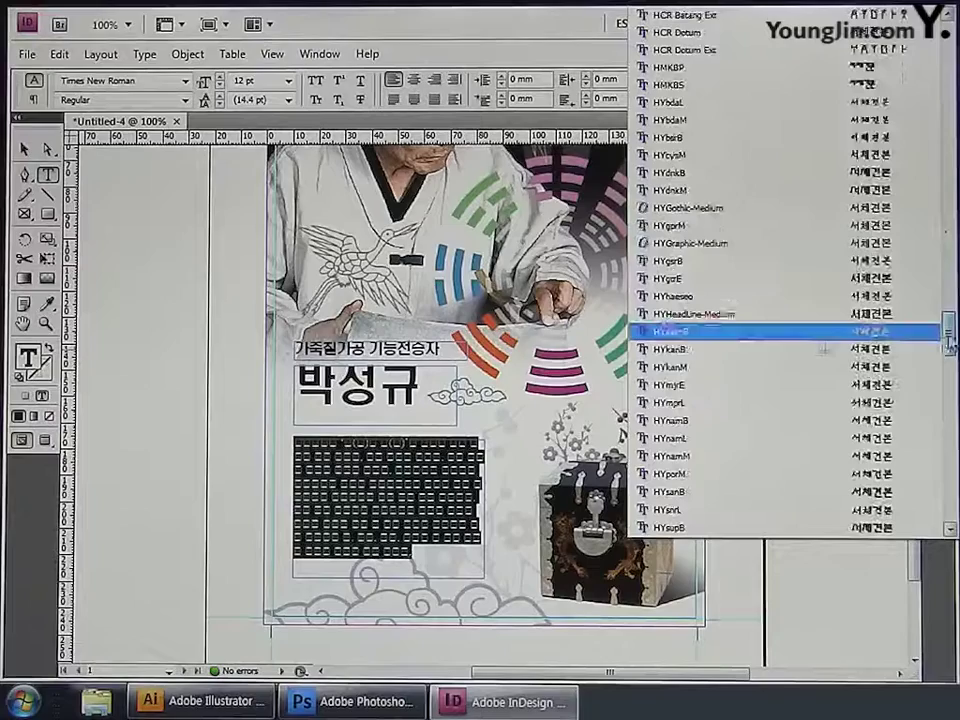
pyautogui.scroll(-3, 748, 394)
pyautogui.click(748, 393)
# Set the body paragraph to 10 pt with 15.6 pt leading and tracking 8.
pyautogui.doubleClick(712, 391)
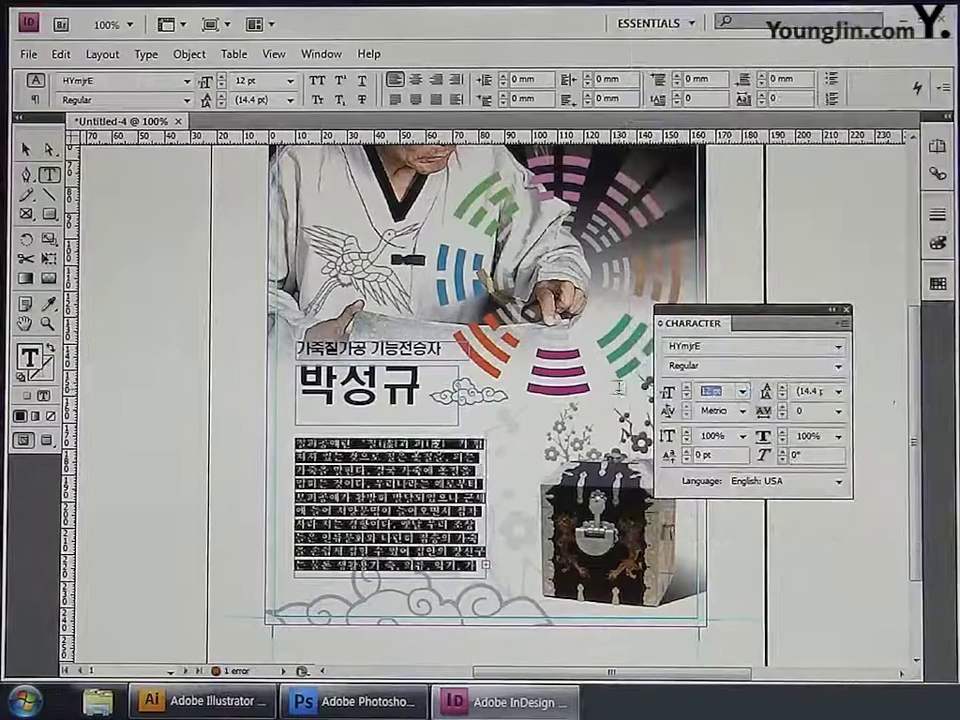
pyautogui.write('10')
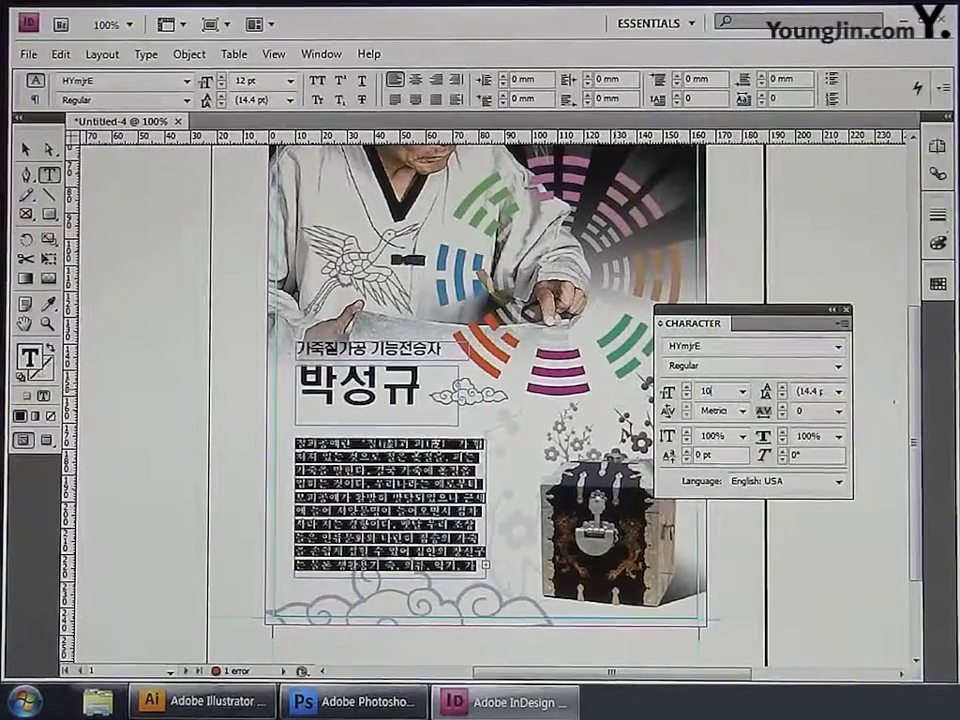
pyautogui.click(838, 392)
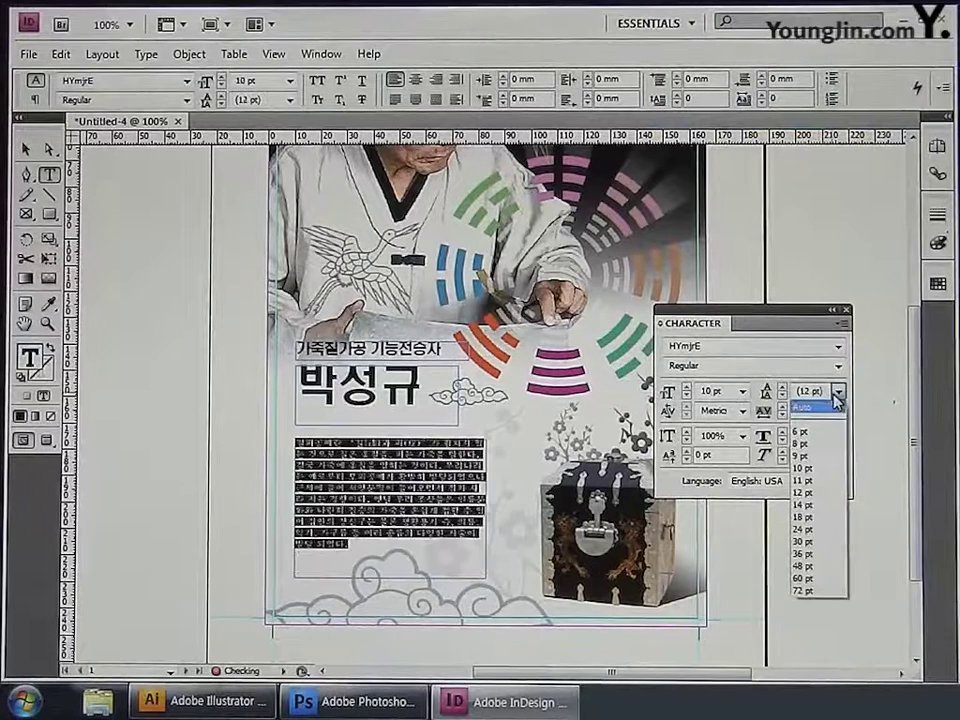
pyautogui.click(805, 505)
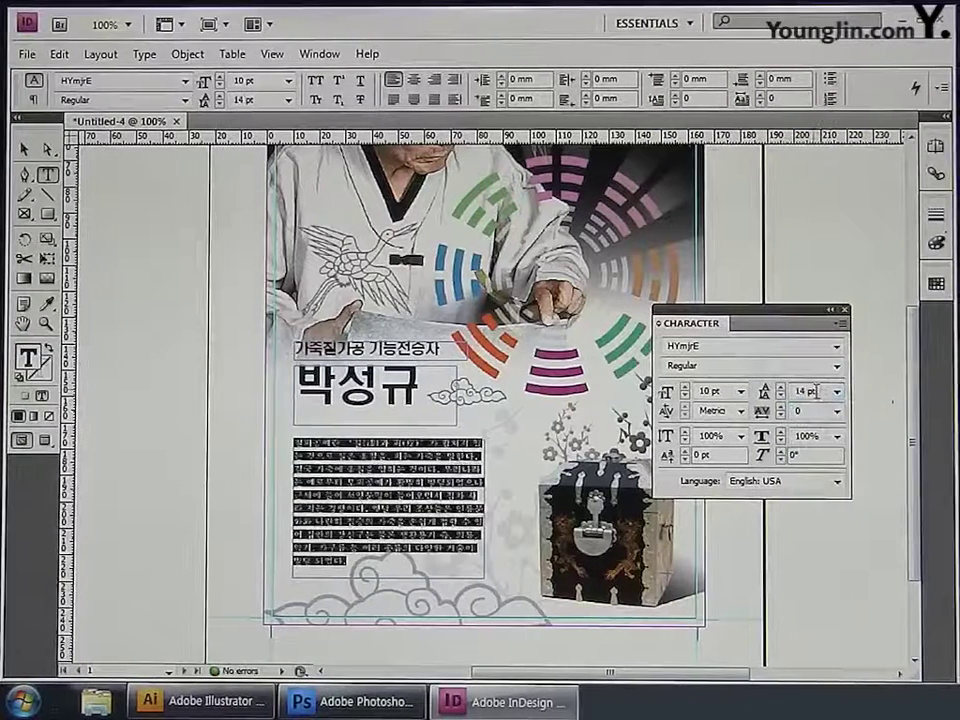
pyautogui.write('15.6')
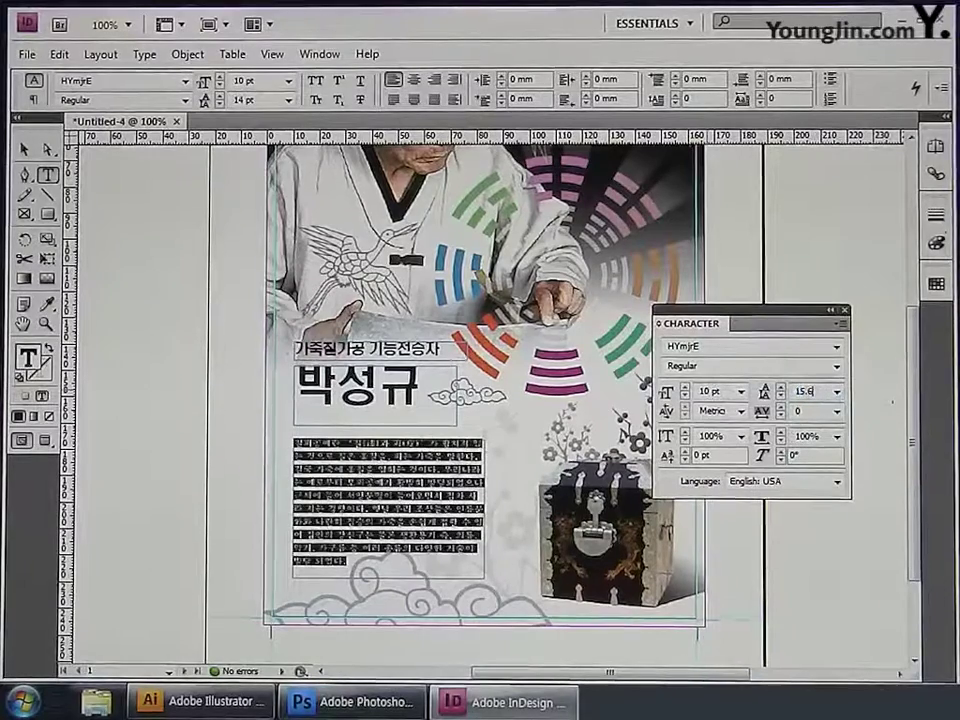
pyautogui.press('Tab')
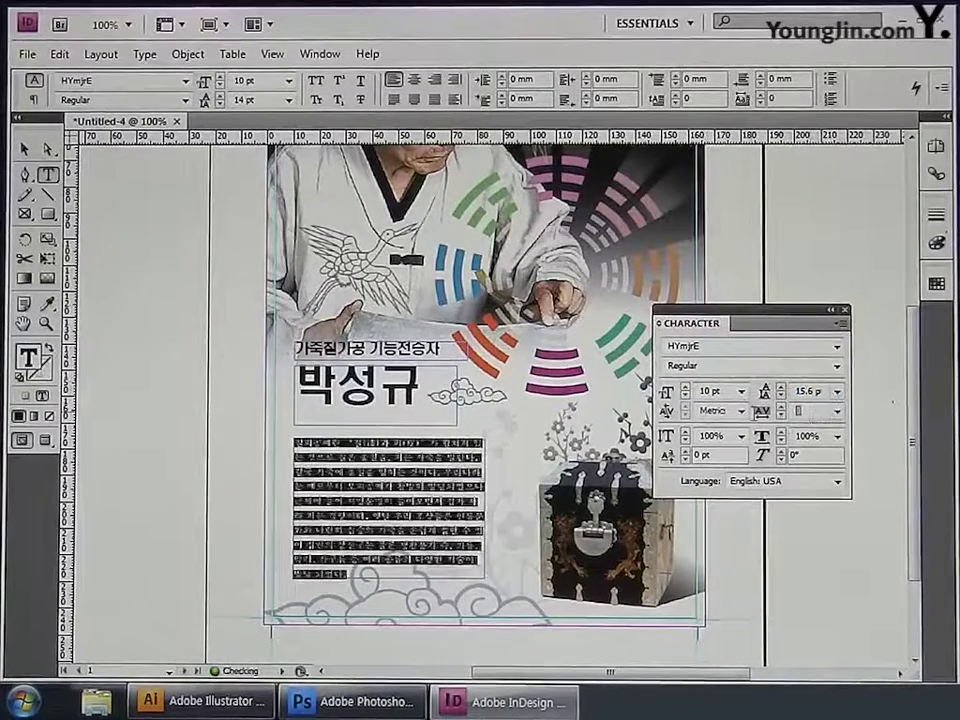
pyautogui.write('8')
pyautogui.press('Return')
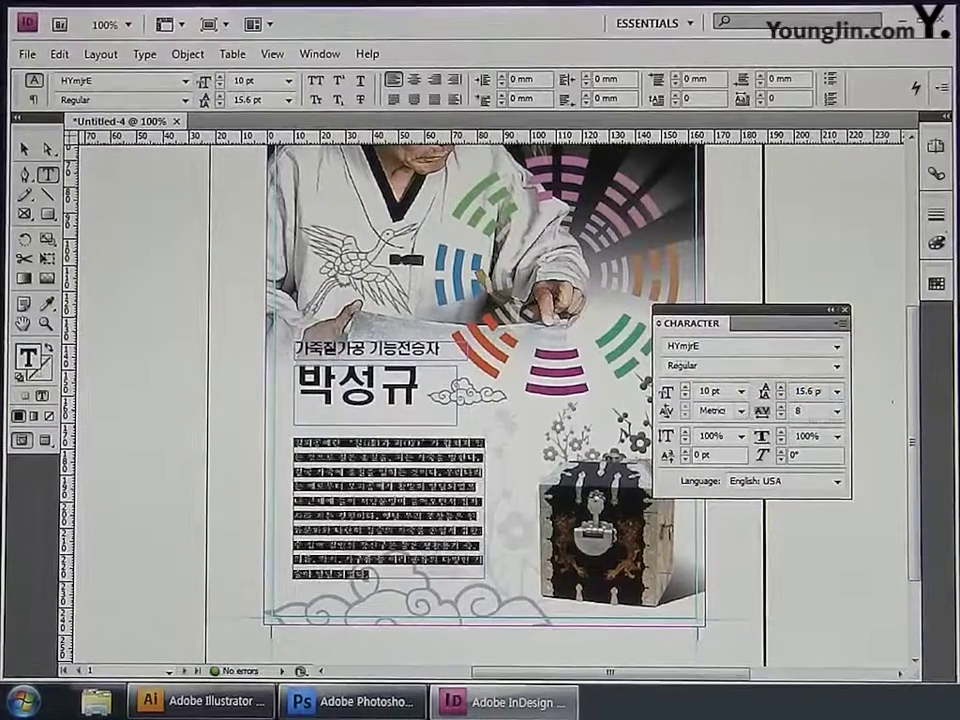
# Justify the body paragraph with its last line aligned left, and move its frame up to about X 11 mm, Y 168 mm.
pyautogui.click(396, 101)
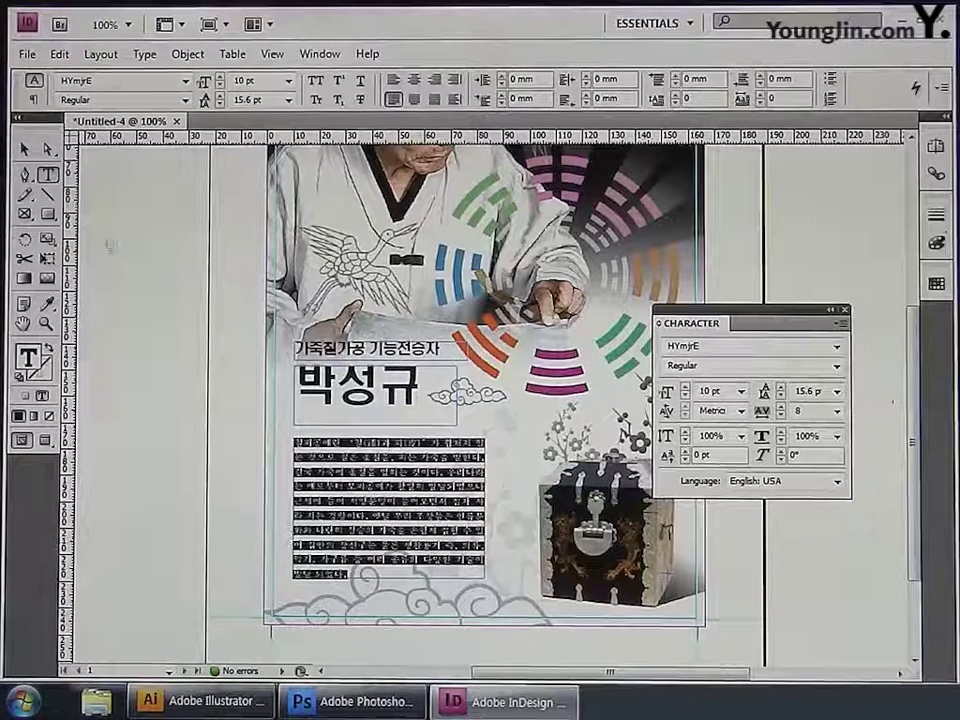
pyautogui.click(24, 148)
pyautogui.moveTo(347, 470); pyautogui.dragTo(347, 442)
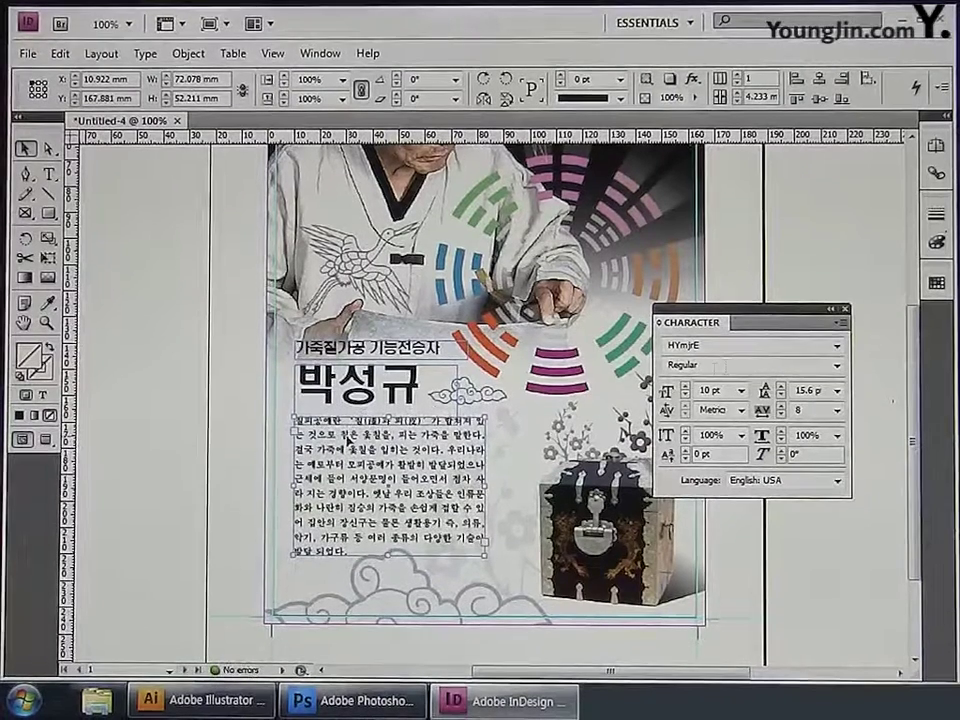
pyautogui.click(844, 310)
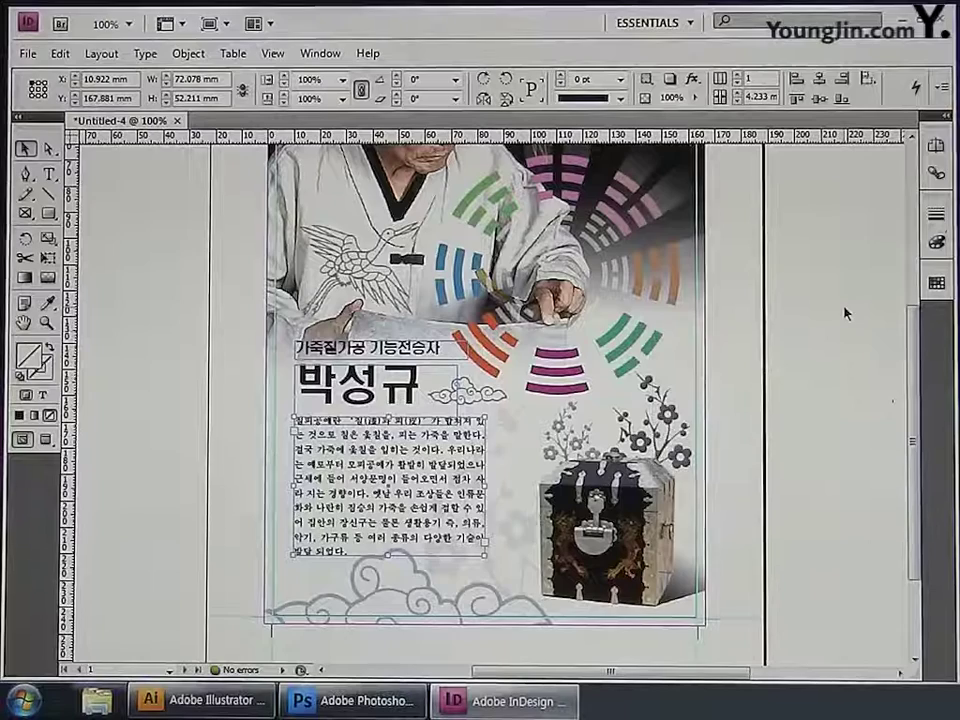
# Create a text frame about 5 x 3 mm just right of the lower-left vertical crop mark and enter 01 in it.
pyautogui.doubleClick(20, 326)
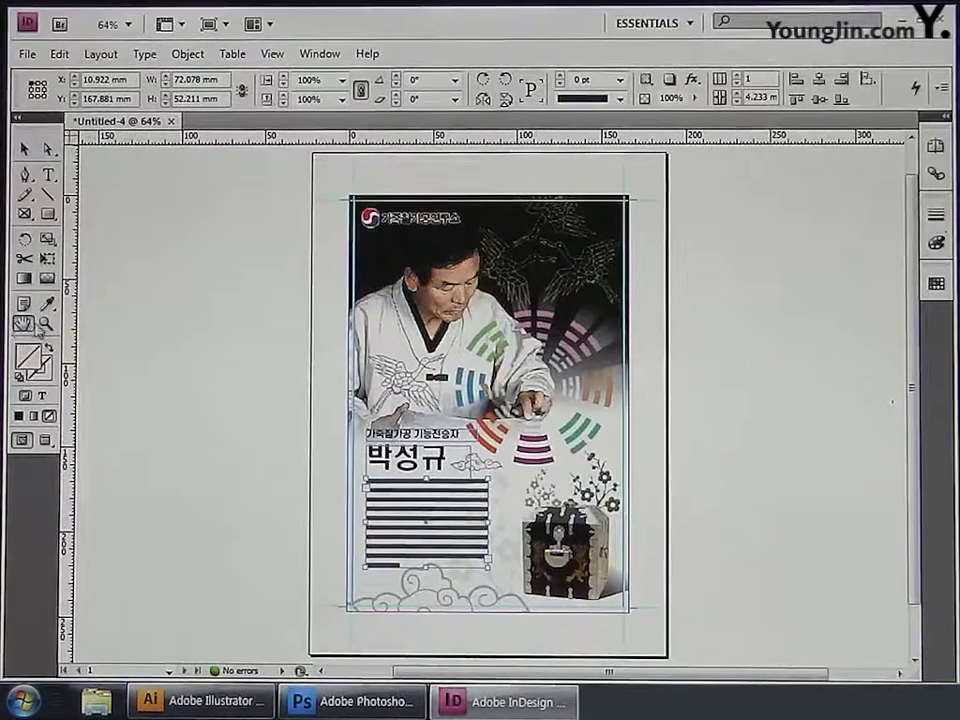
pyautogui.click(46, 323)
pyautogui.moveTo(336, 606); pyautogui.dragTo(373, 630)
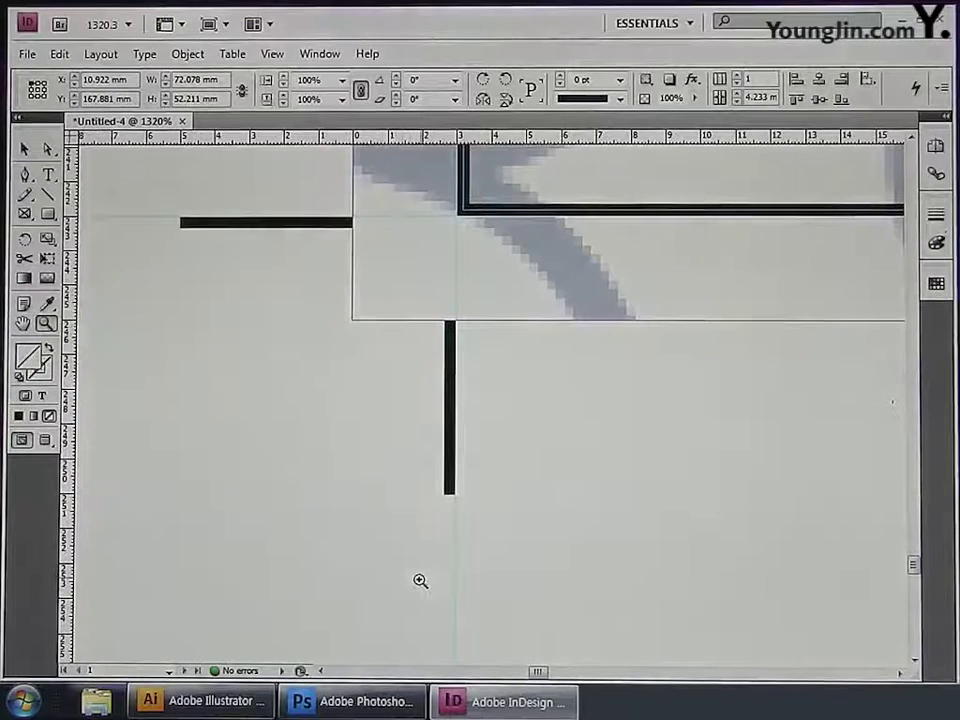
pyautogui.click(52, 177)
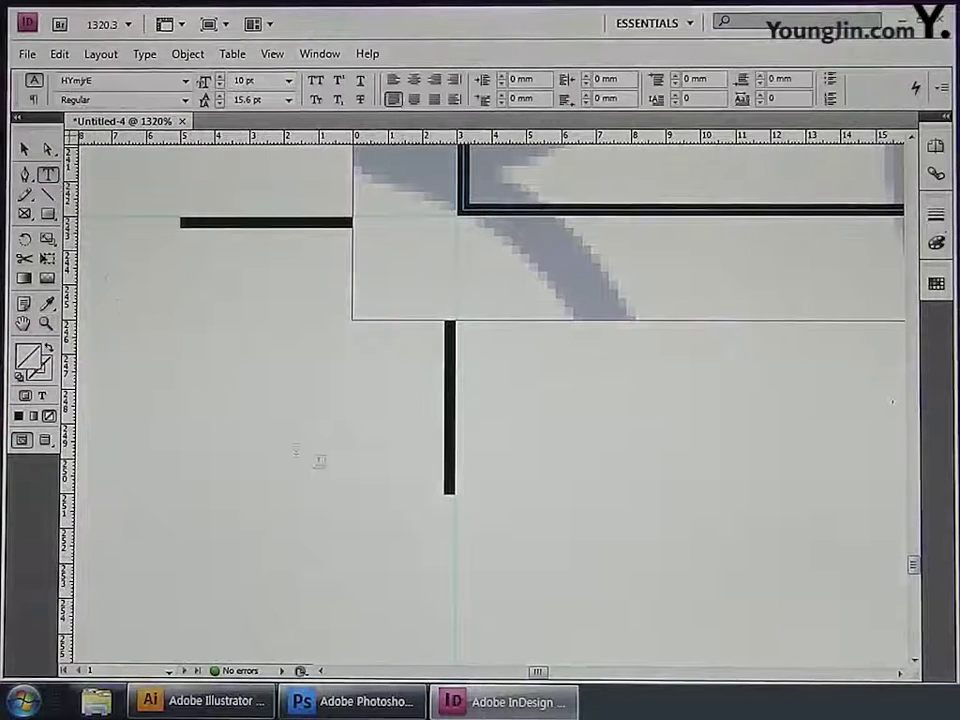
pyautogui.moveTo(494, 388); pyautogui.dragTo(619, 499)
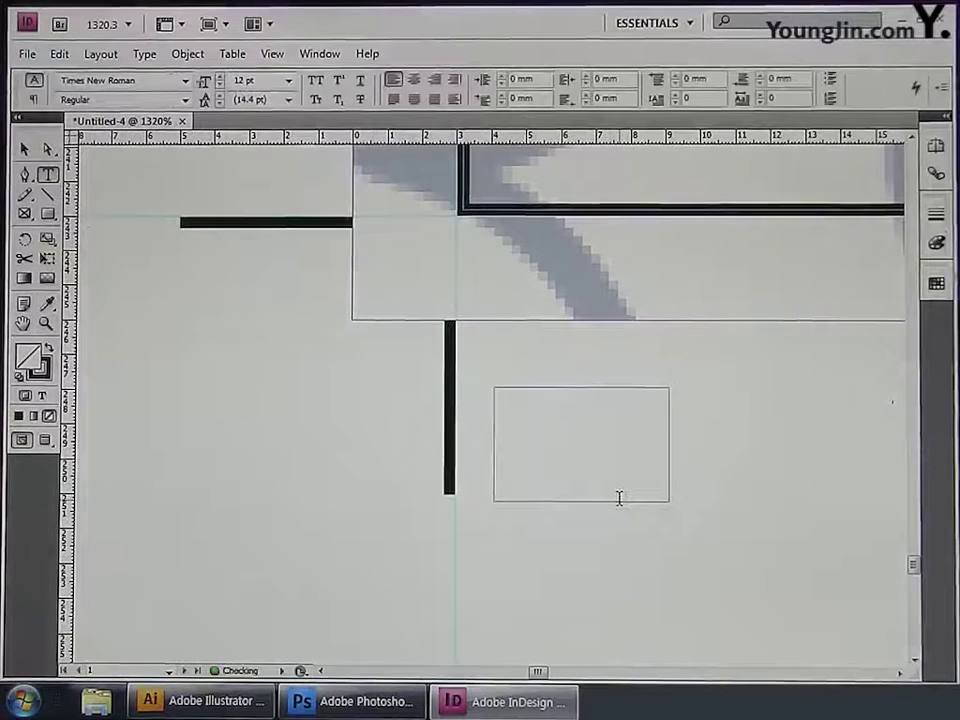
pyautogui.write('01')
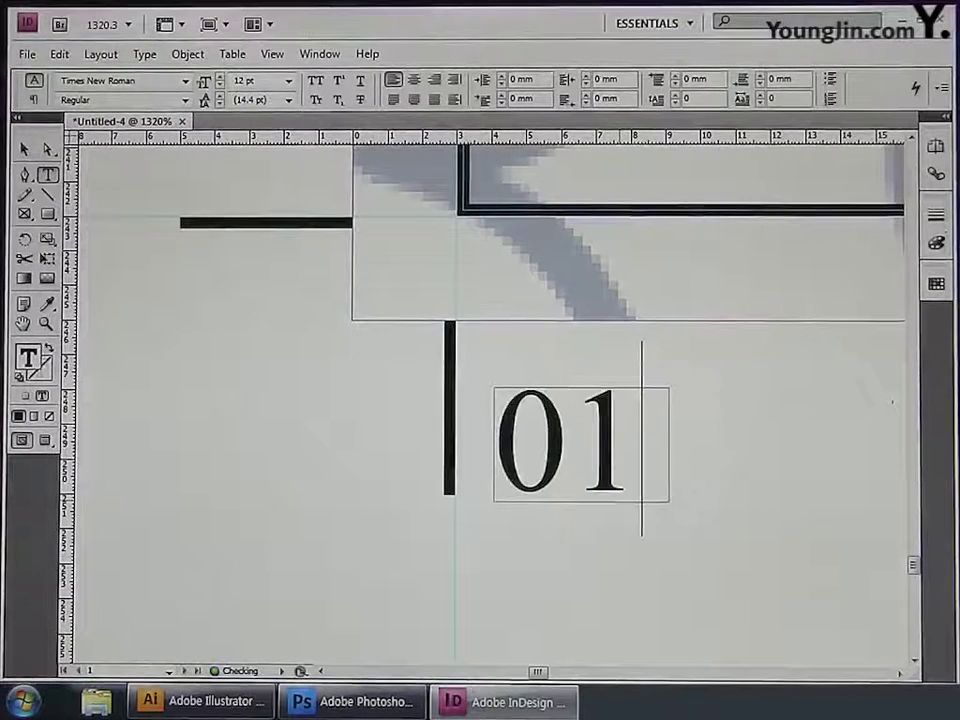
# Set the 01 text beside the crop mark to the Dotum font at 10 pt.
pyautogui.moveTo(628, 473); pyautogui.dragTo(506, 461)
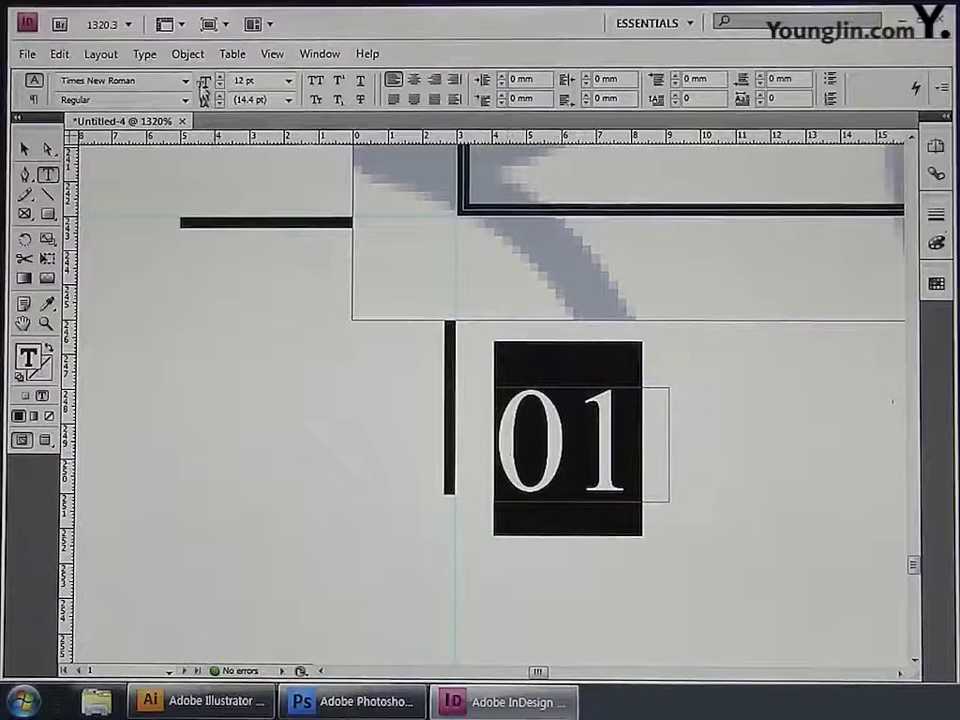
pyautogui.click(185, 80)
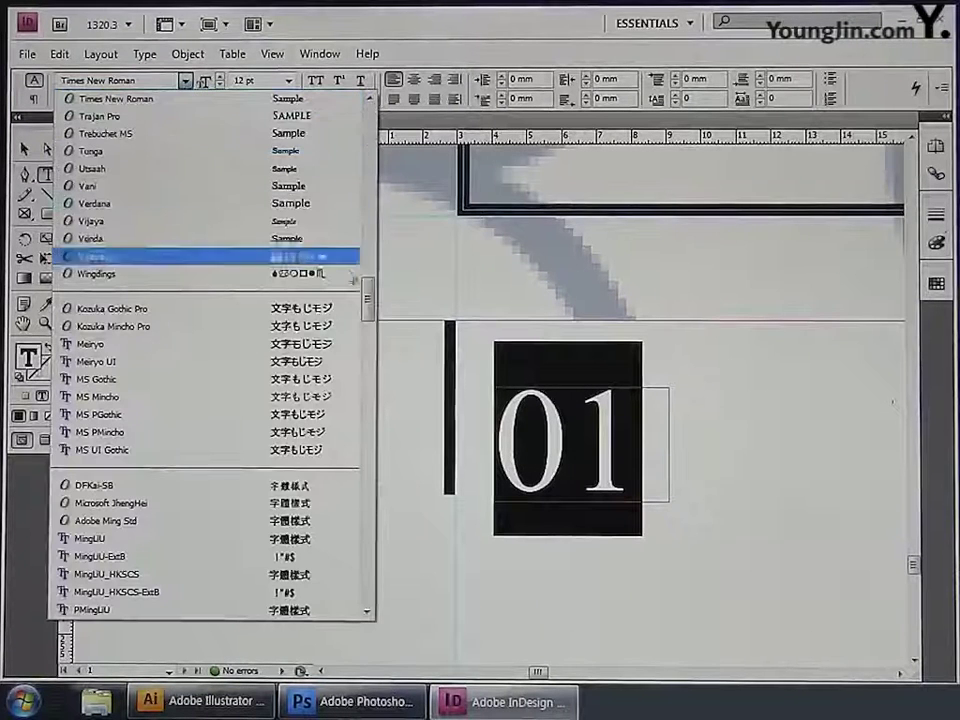
pyautogui.moveTo(368, 298); pyautogui.dragTo(369, 348)
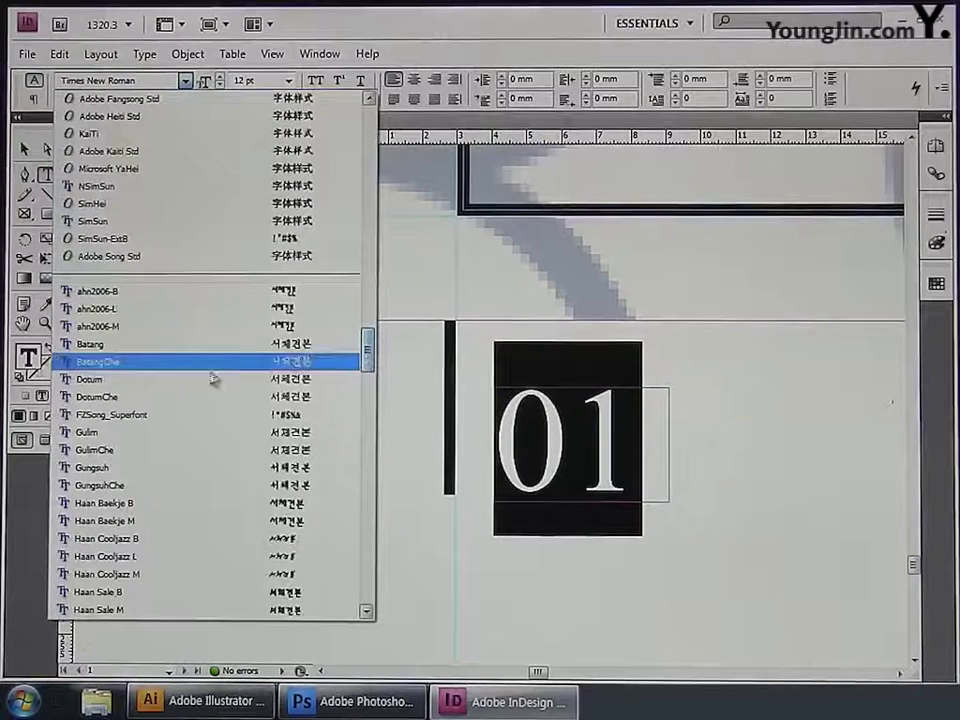
pyautogui.click(212, 378)
pyautogui.click(204, 81)
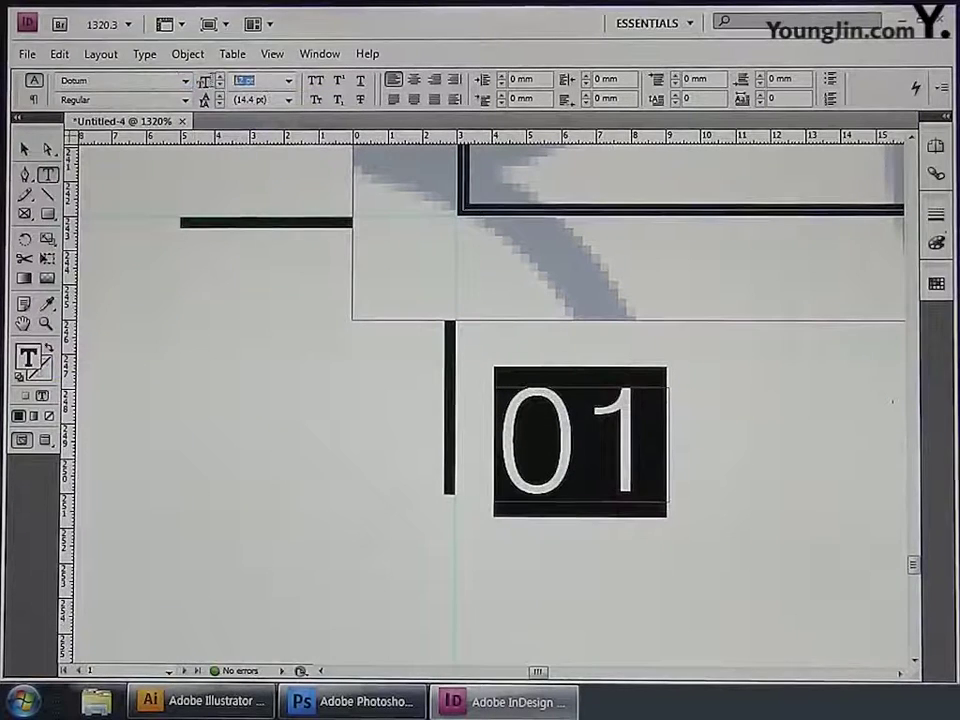
pyautogui.write('10')
pyautogui.press('Return')
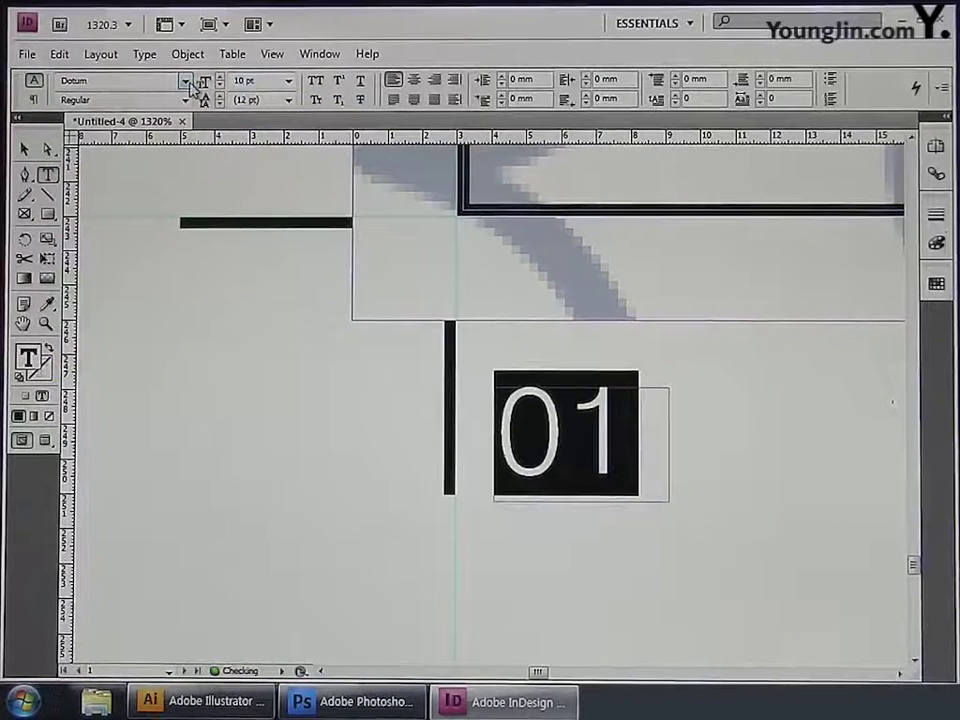
# Move the 01 text frame closer to the lower-left vertical crop mark, to about X 3.4 mm, Y 248.5 mm.
pyautogui.press('Escape')
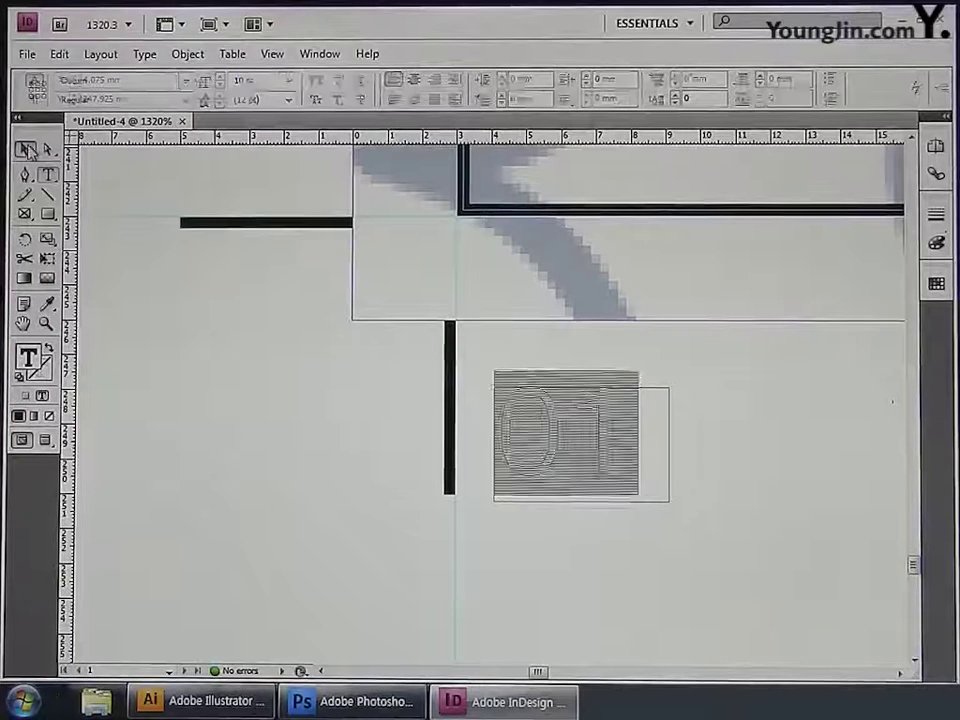
pyautogui.moveTo(545, 395); pyautogui.dragTo(521, 415)
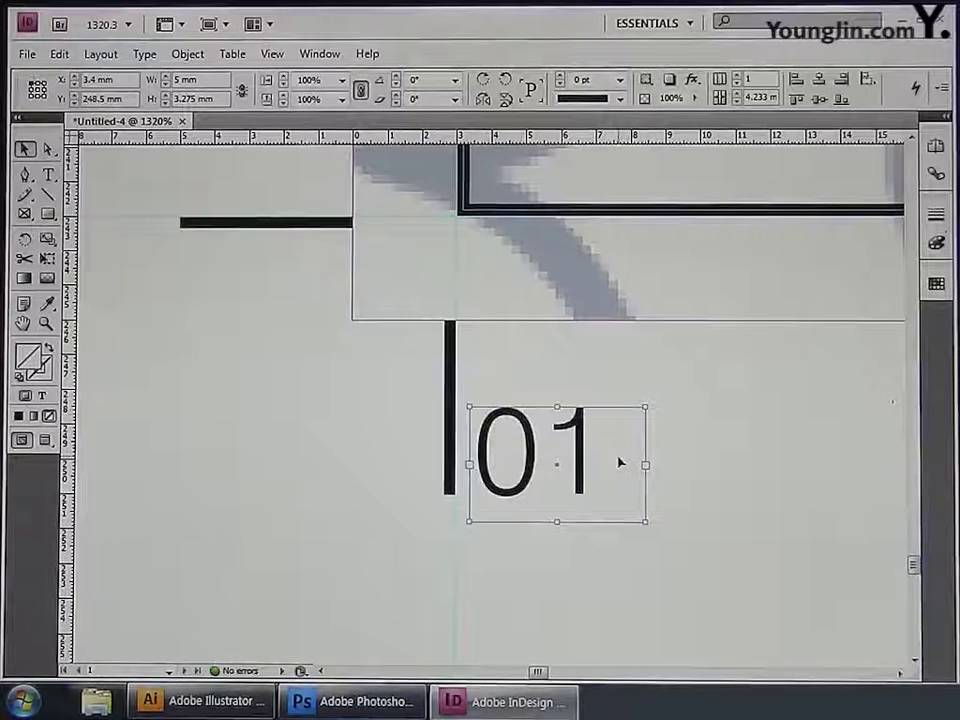
pyautogui.doubleClick(23, 324)
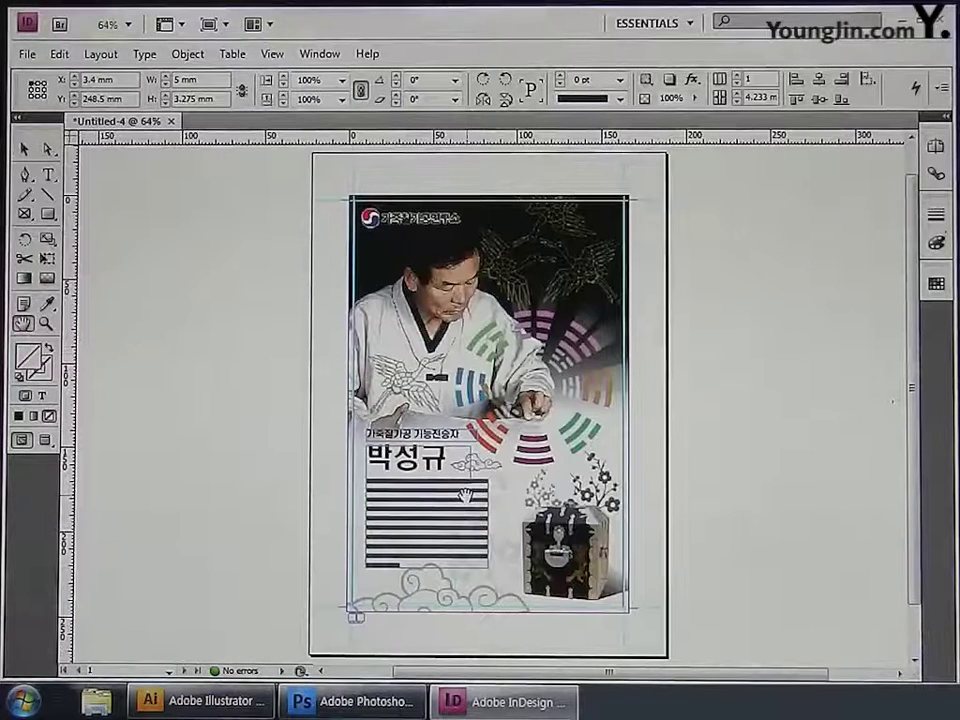
# Save the document as an InDesign CS4 document named 01 in the 작업 folder inside 2017 컴그.
pyautogui.click(27, 55)
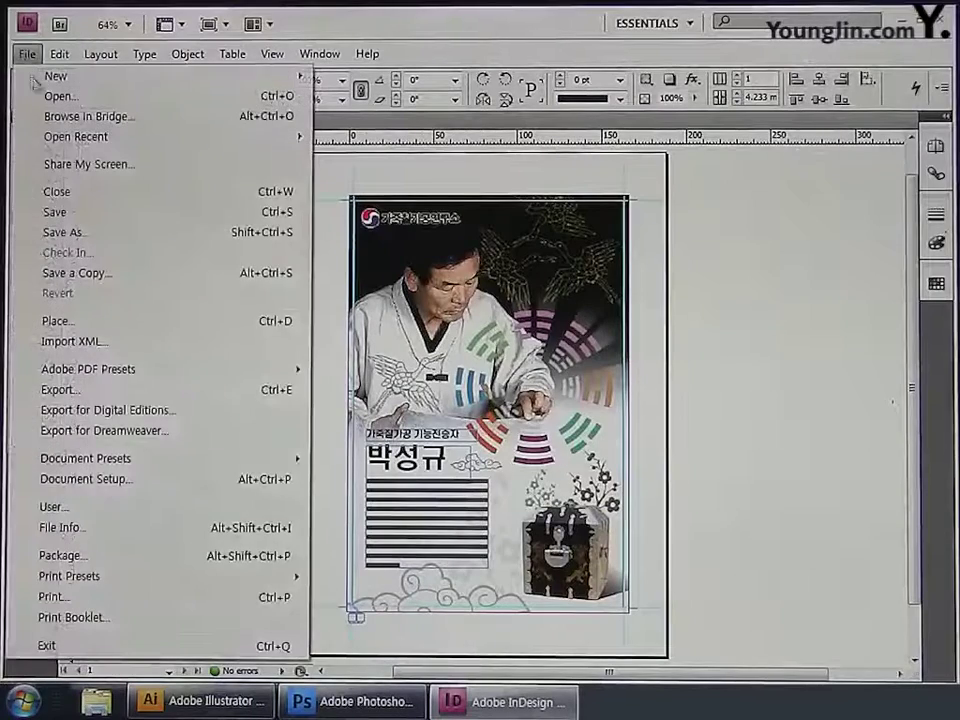
pyautogui.click(80, 231)
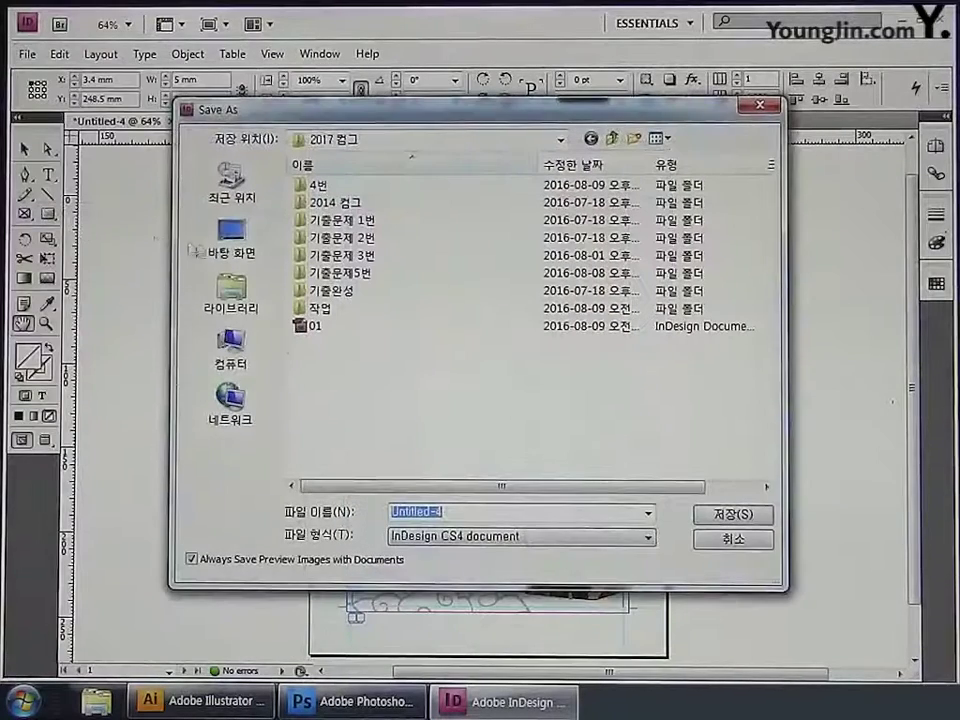
pyautogui.doubleClick(319, 308)
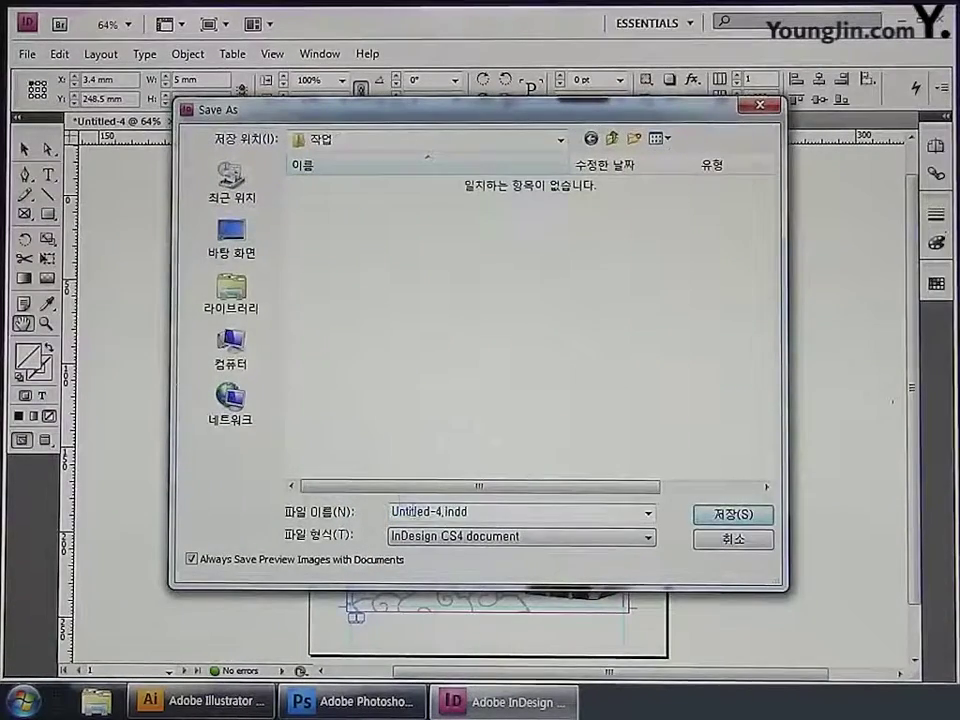
pyautogui.moveTo(493, 516); pyautogui.dragTo(302, 508)
pyautogui.write('01')
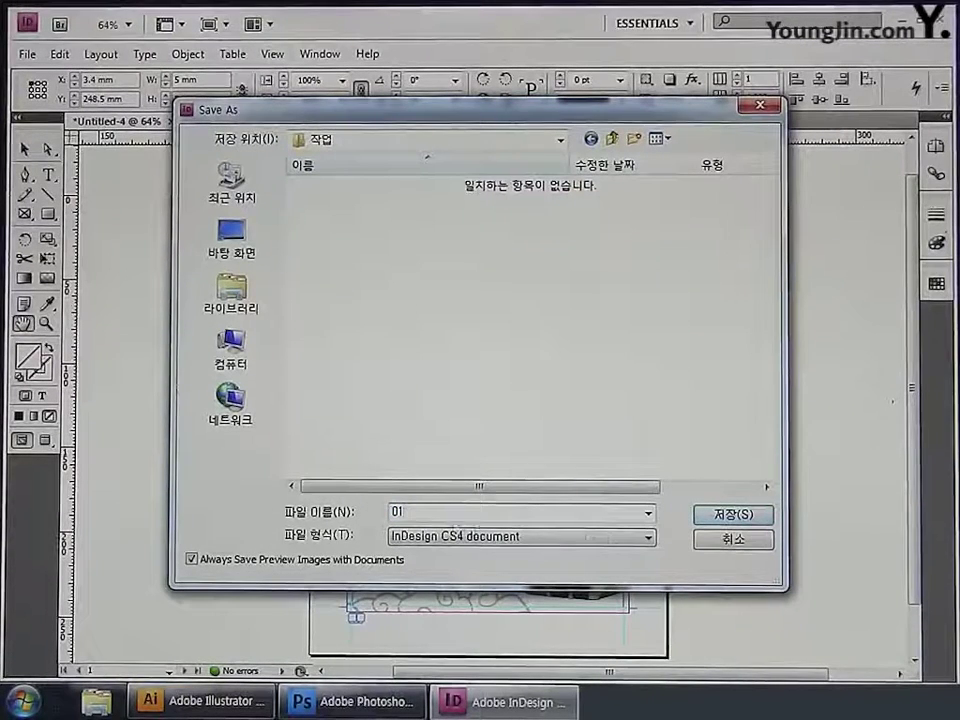
pyautogui.click(733, 516)
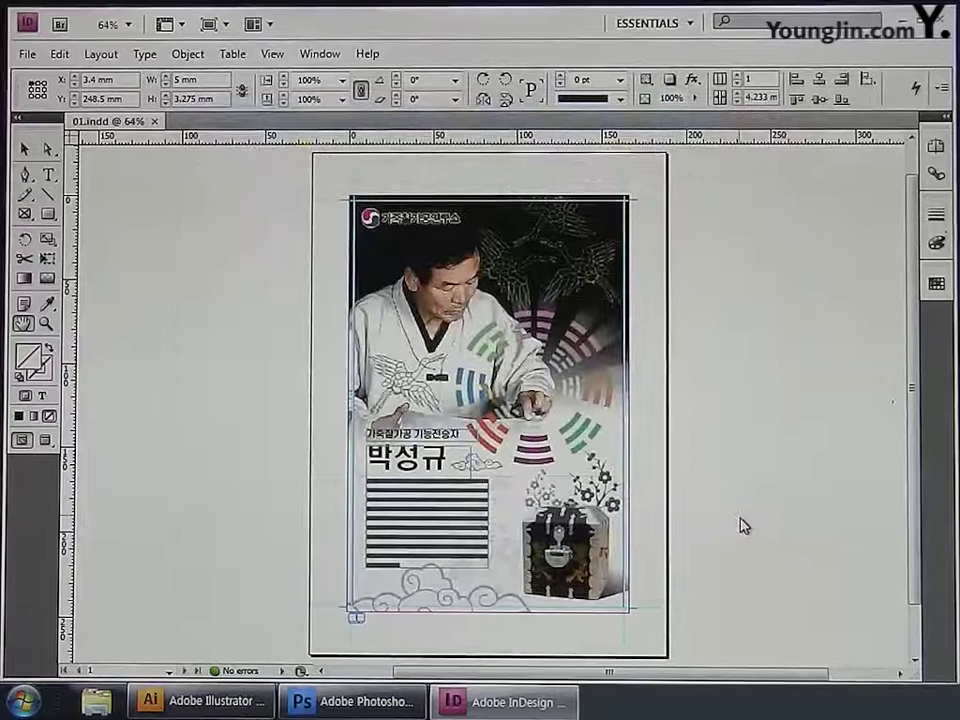